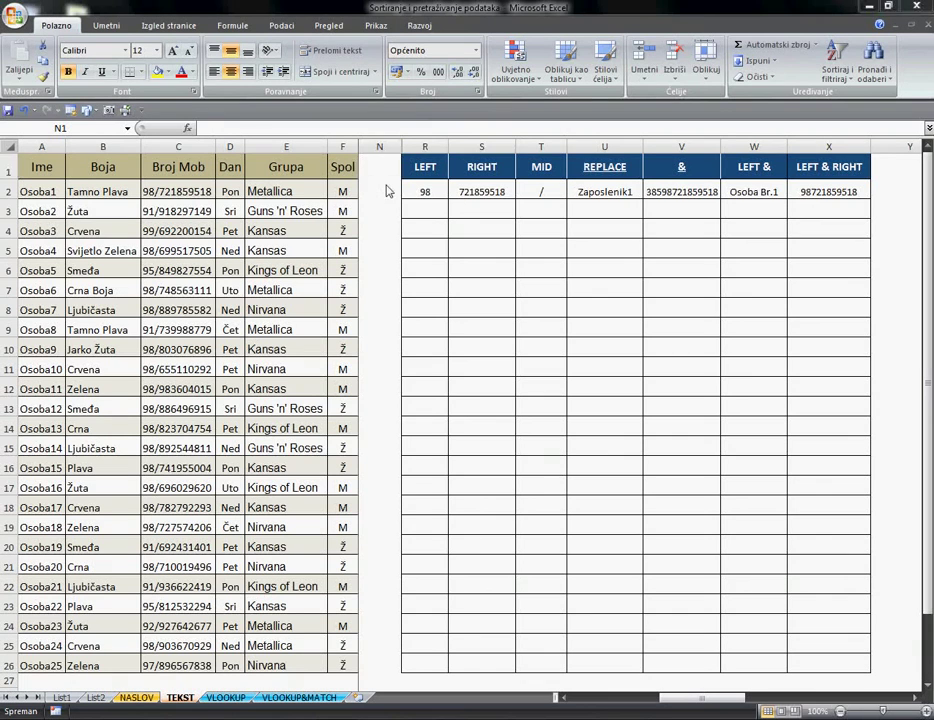
Step: Inspect the empty LEFT and RIGHT cells in row 3 and the LEFT–REPLACE headings
left_click(384, 175)
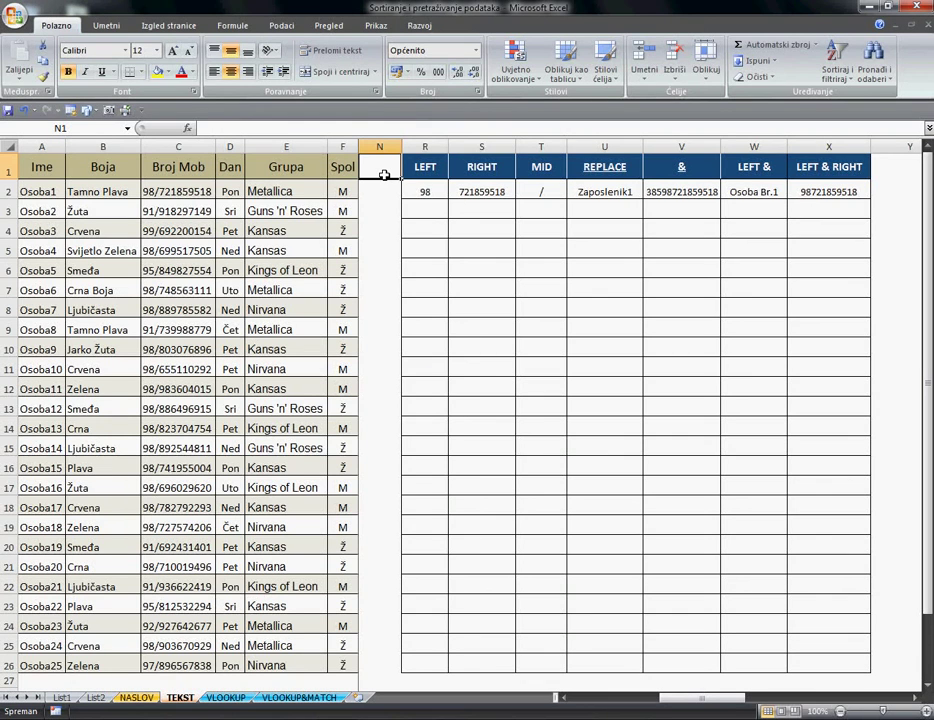
left_click(418, 215)
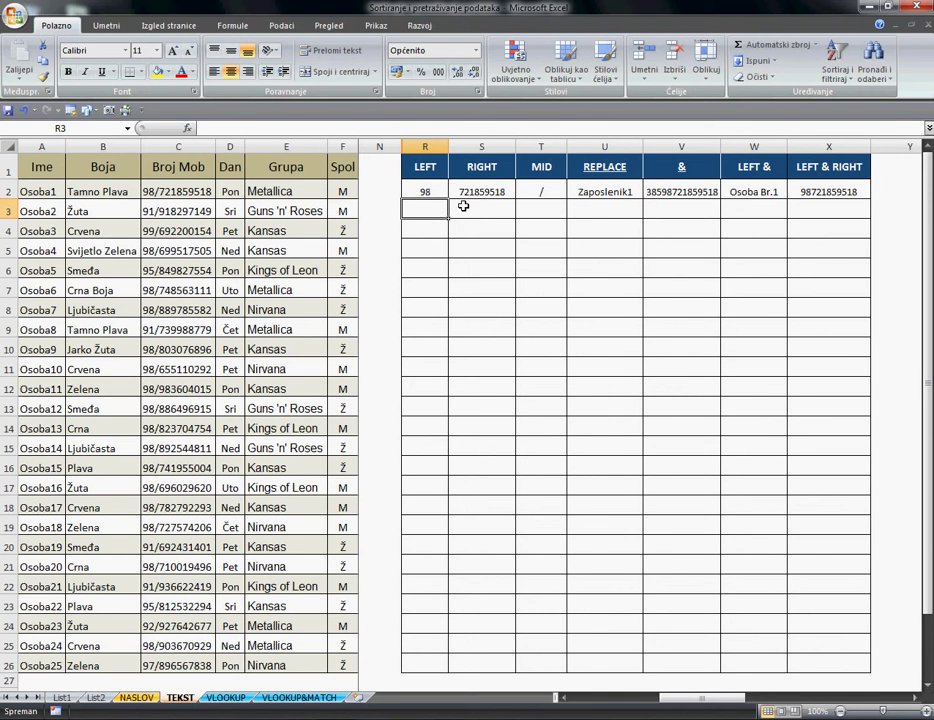
left_click_drag(432, 172, 604, 167)
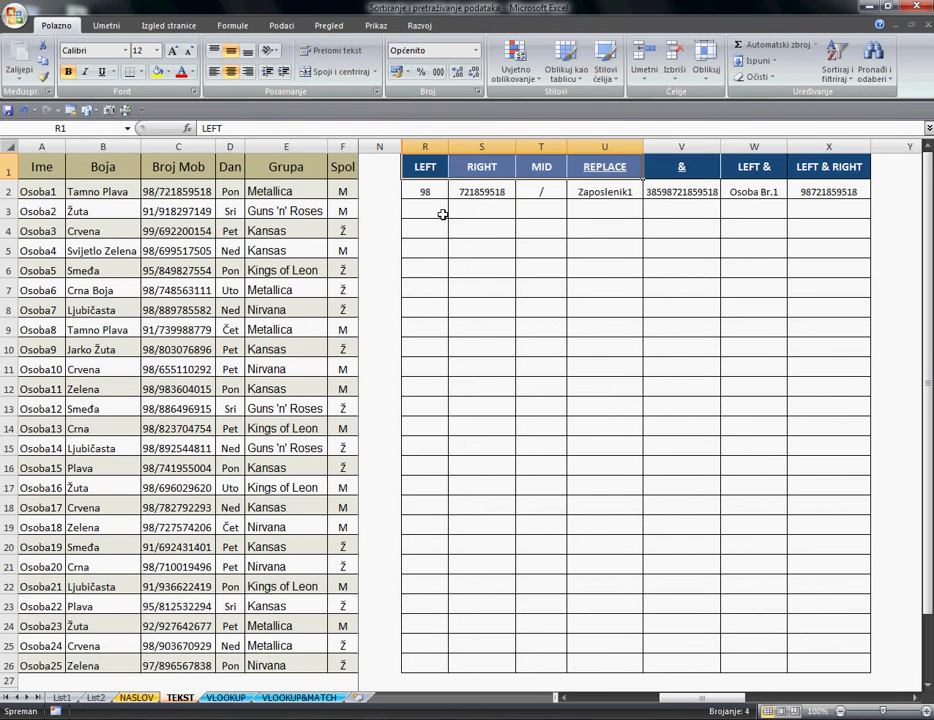
left_click(441, 215)
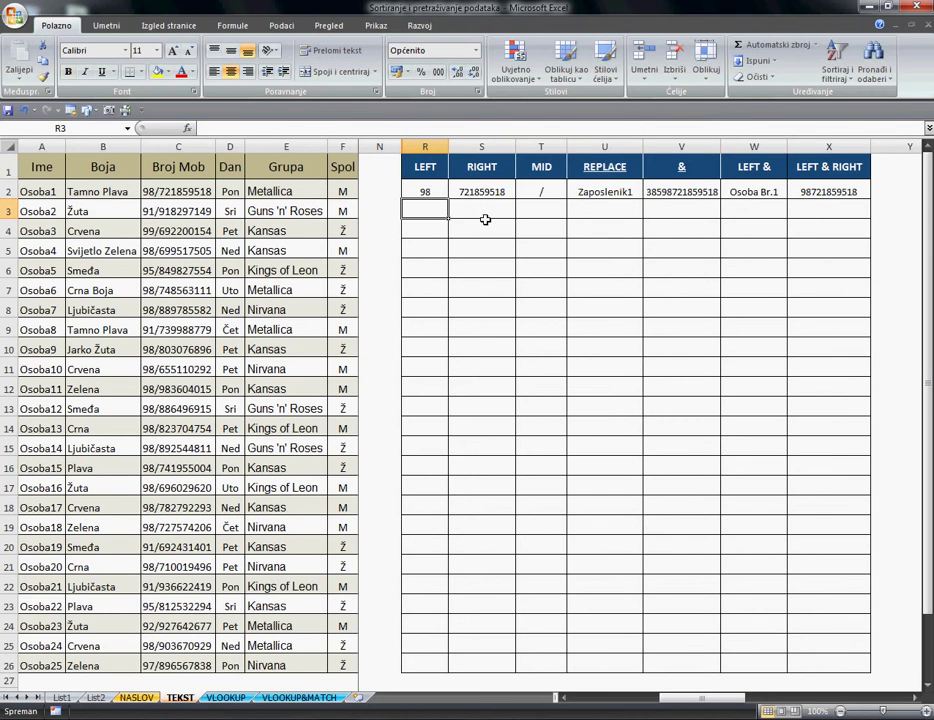
left_click(484, 216)
left_click(441, 215)
left_click(488, 218)
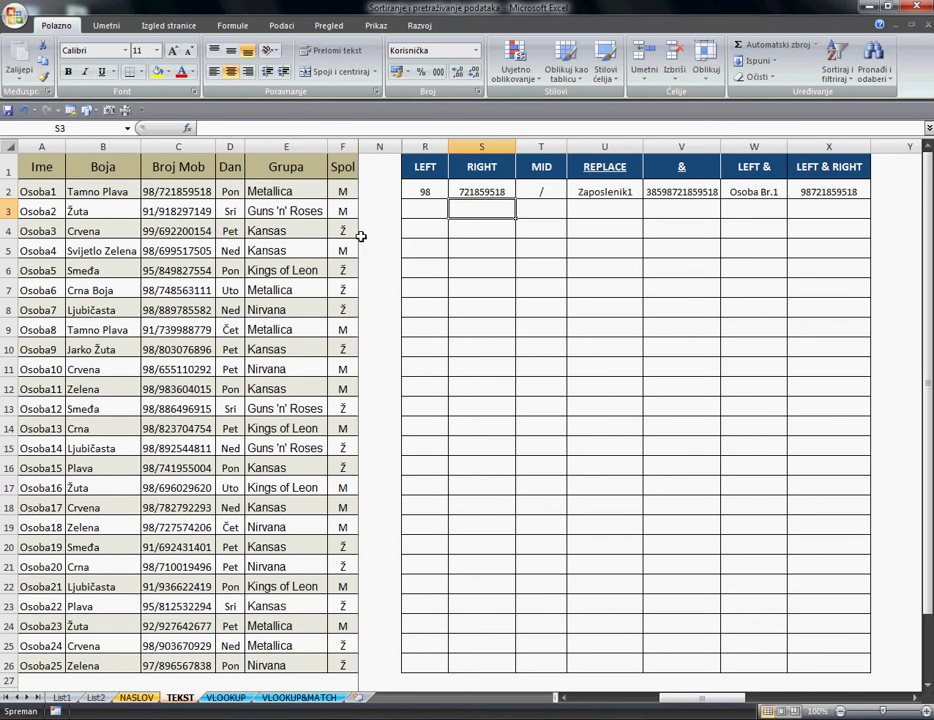
left_click(440, 210)
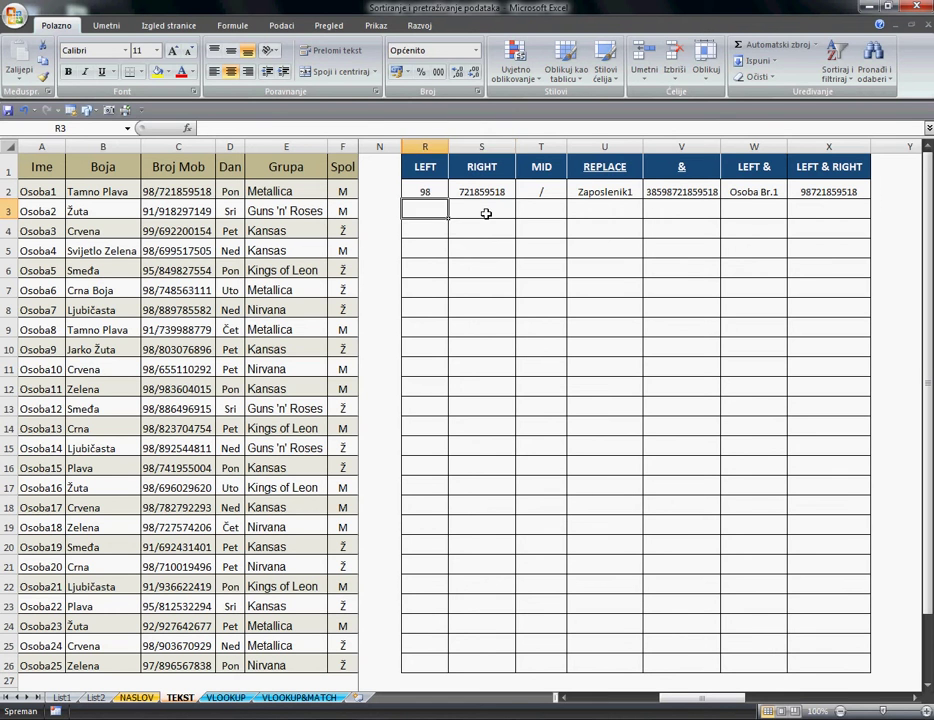
left_click(486, 213)
left_click(439, 212)
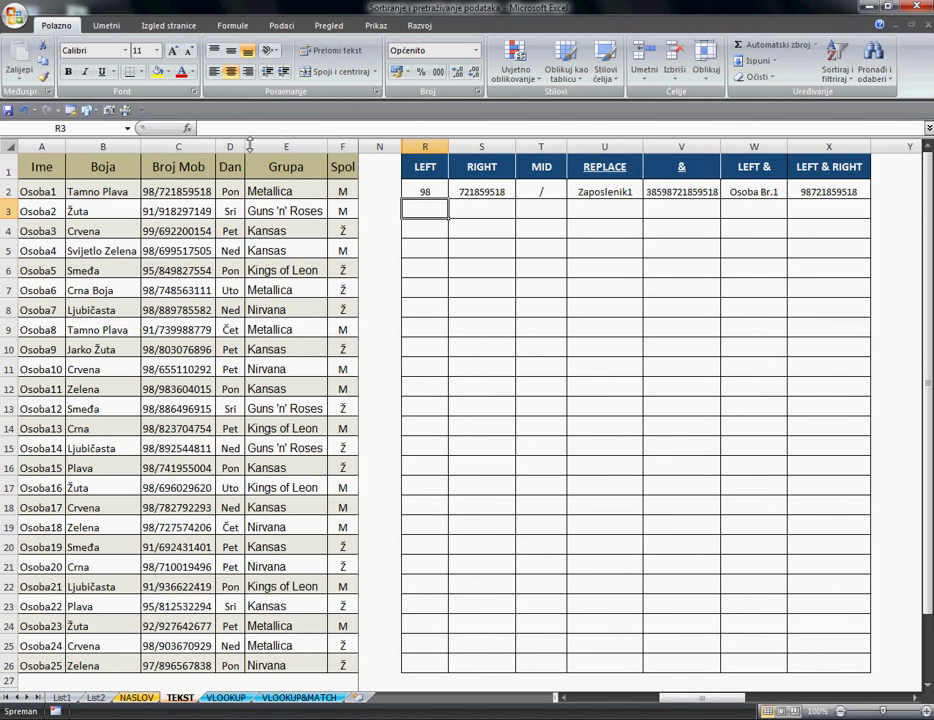
Step: Delete the sample results in R2:U2 and select R2
left_click_drag(425, 191, 586, 198)
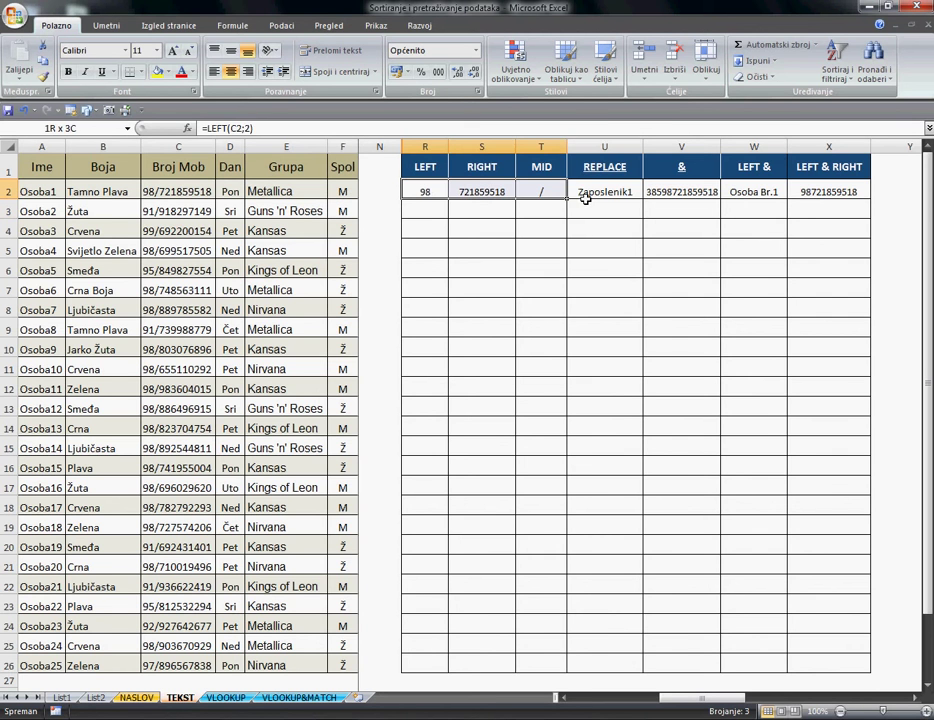
key("Delete")
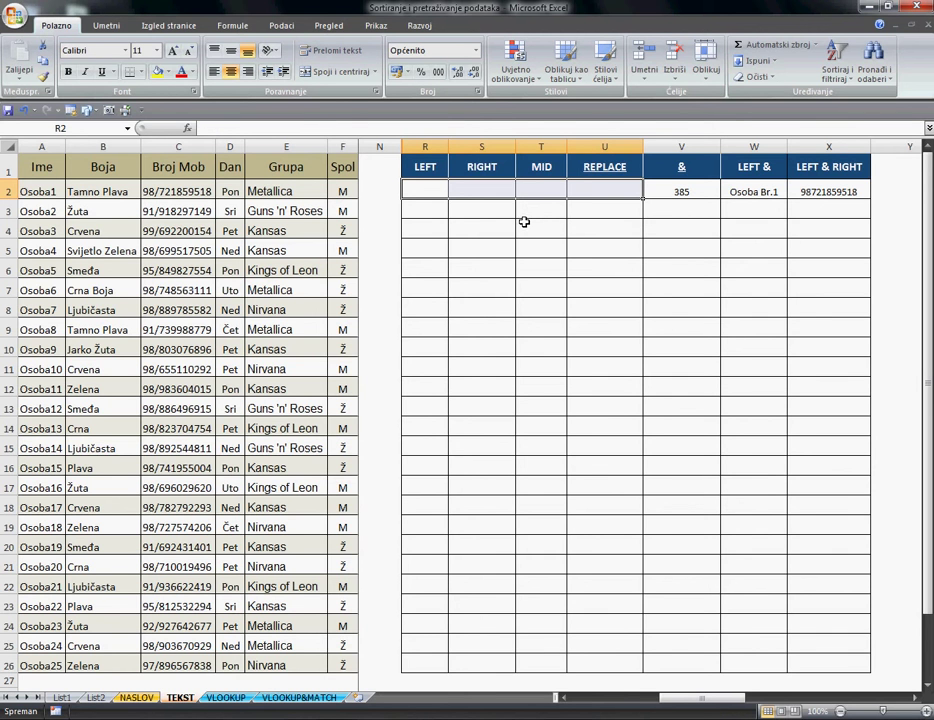
left_click(440, 196)
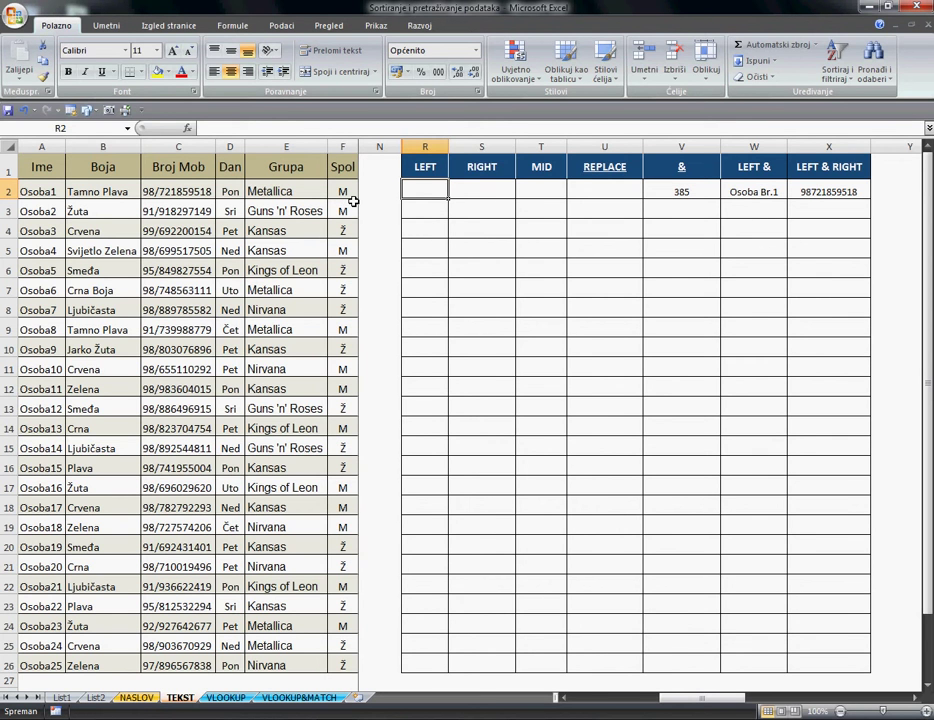
Step: Enter =LEFT(C2;2) in R2 and fill it down through R26
type("=le")
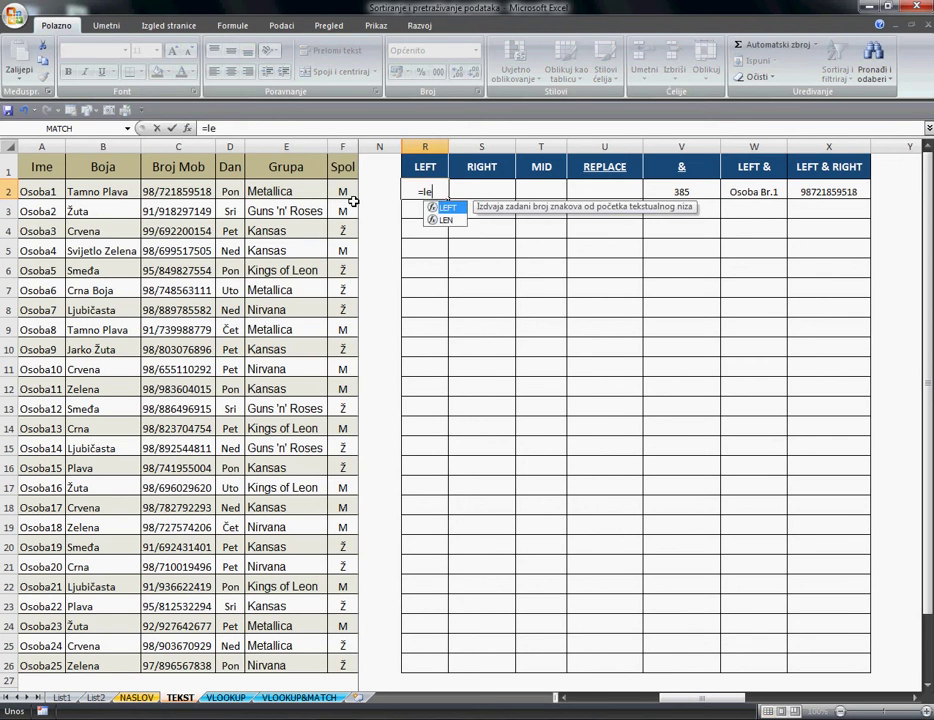
type("f")
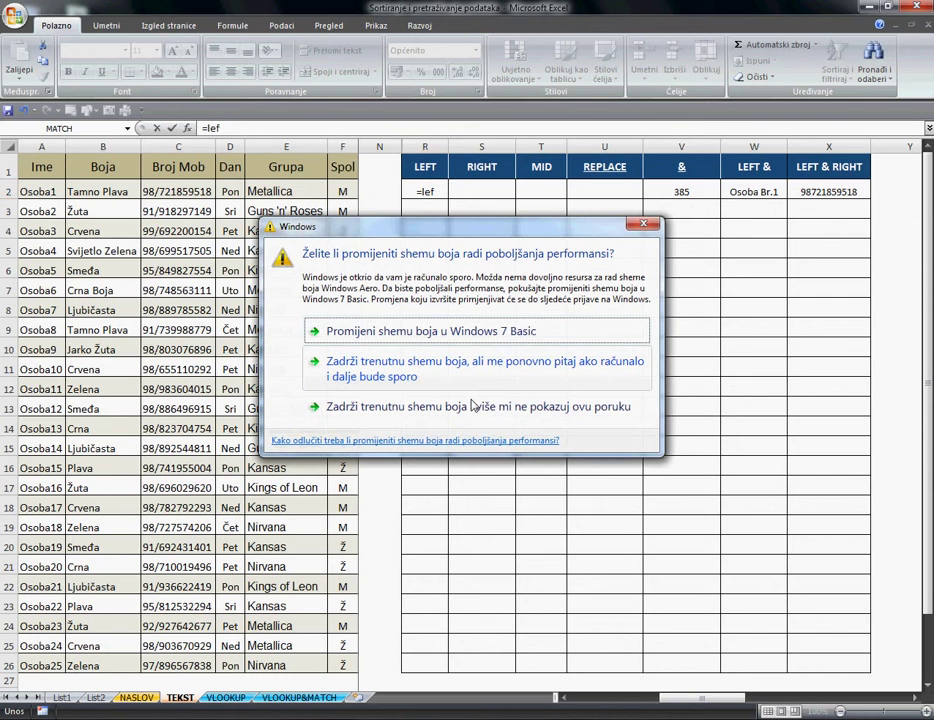
left_click(470, 416)
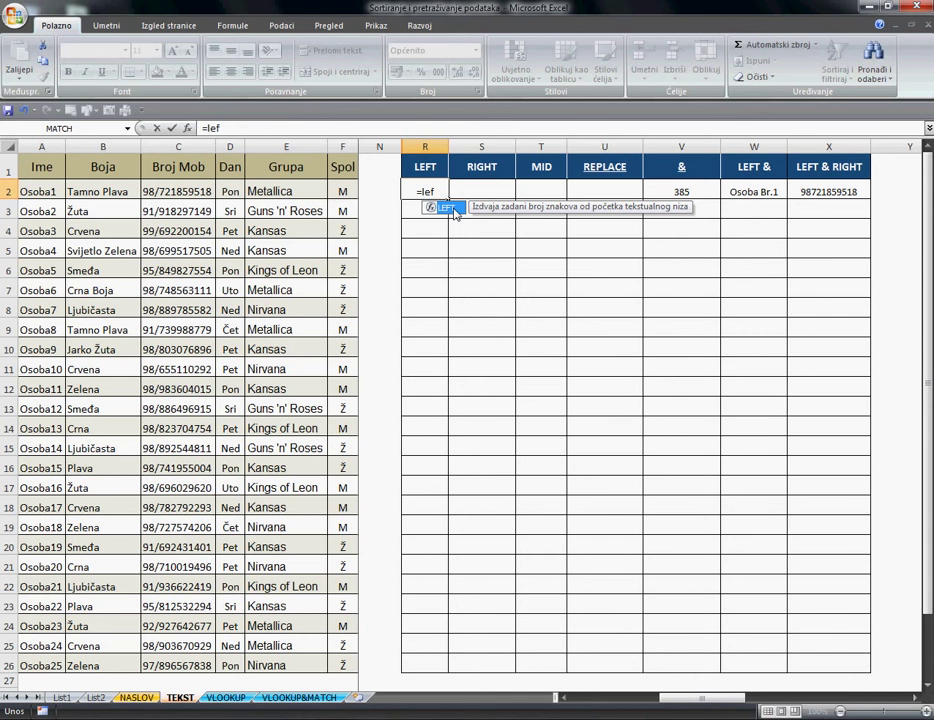
double_click(450, 209)
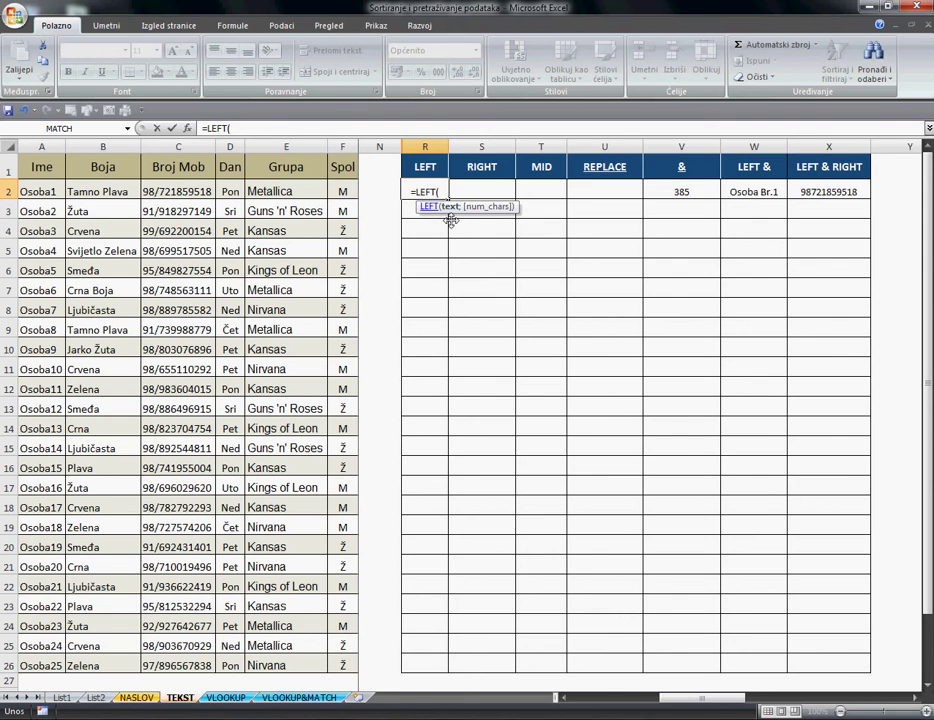
left_click(200, 194)
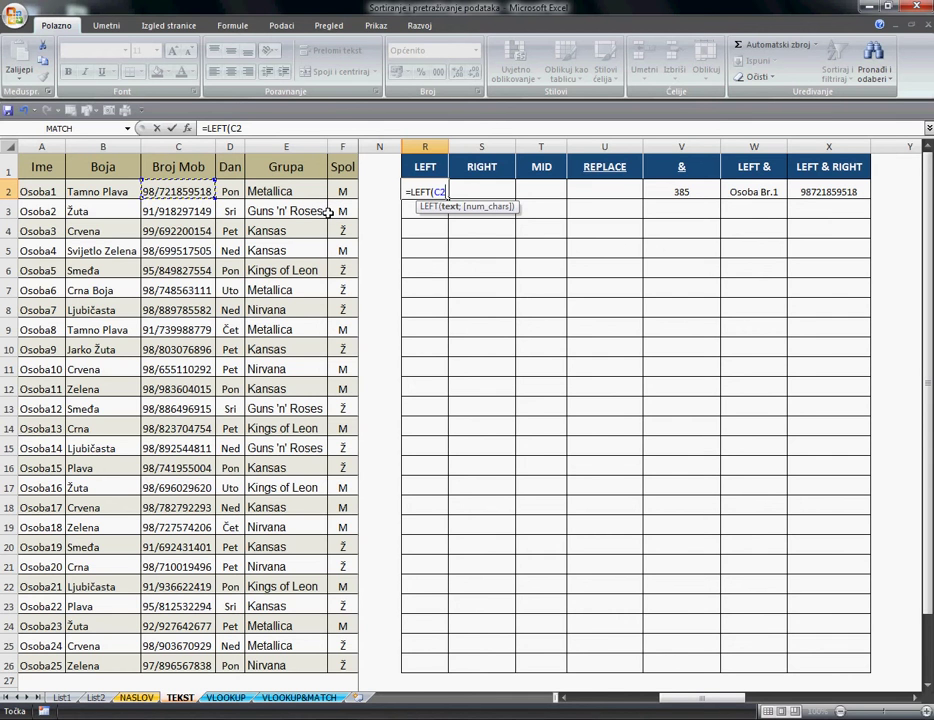
type(";")
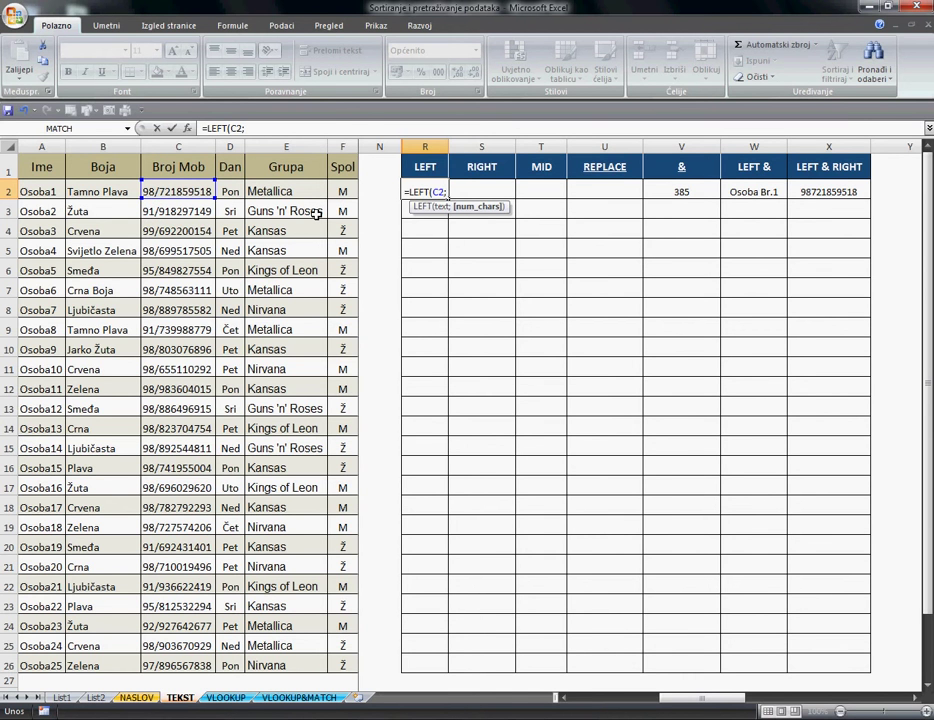
type("2")
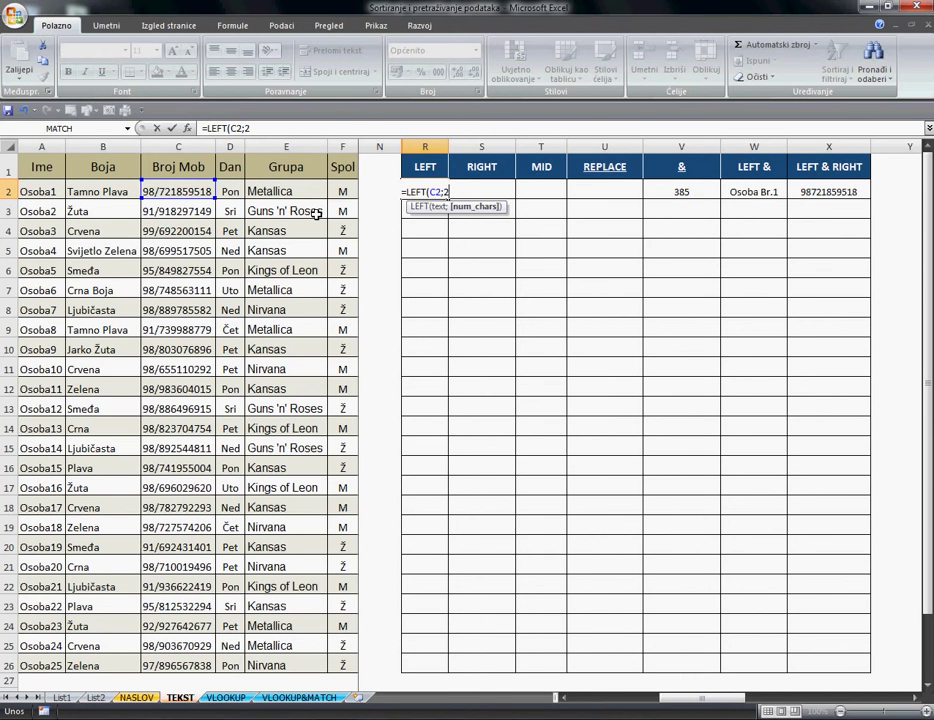
key("Return")
left_click(438, 192)
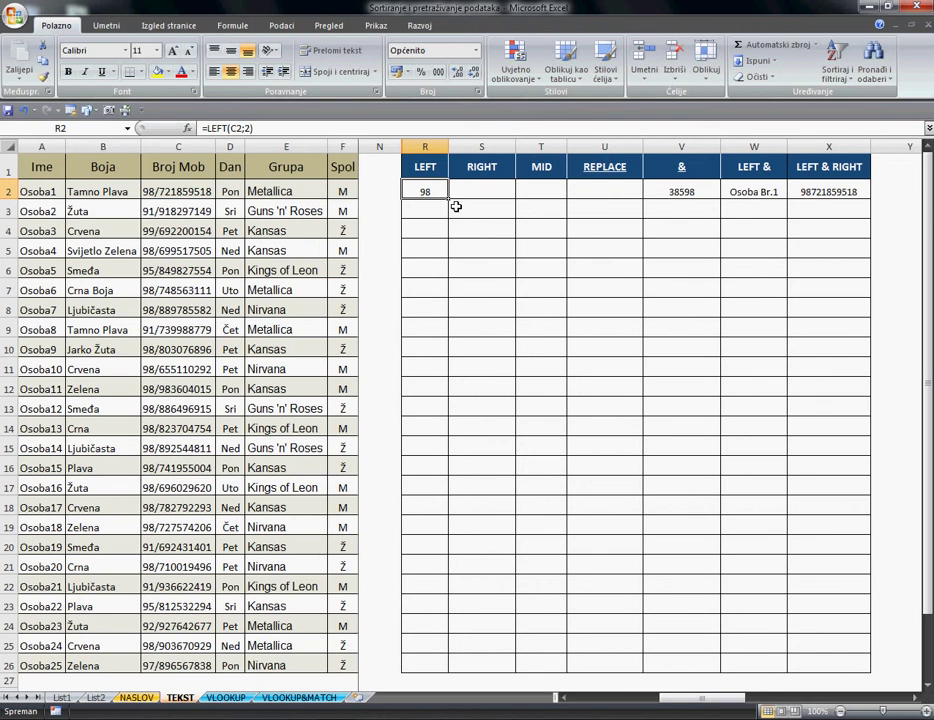
left_click_drag(454, 205, 449, 674)
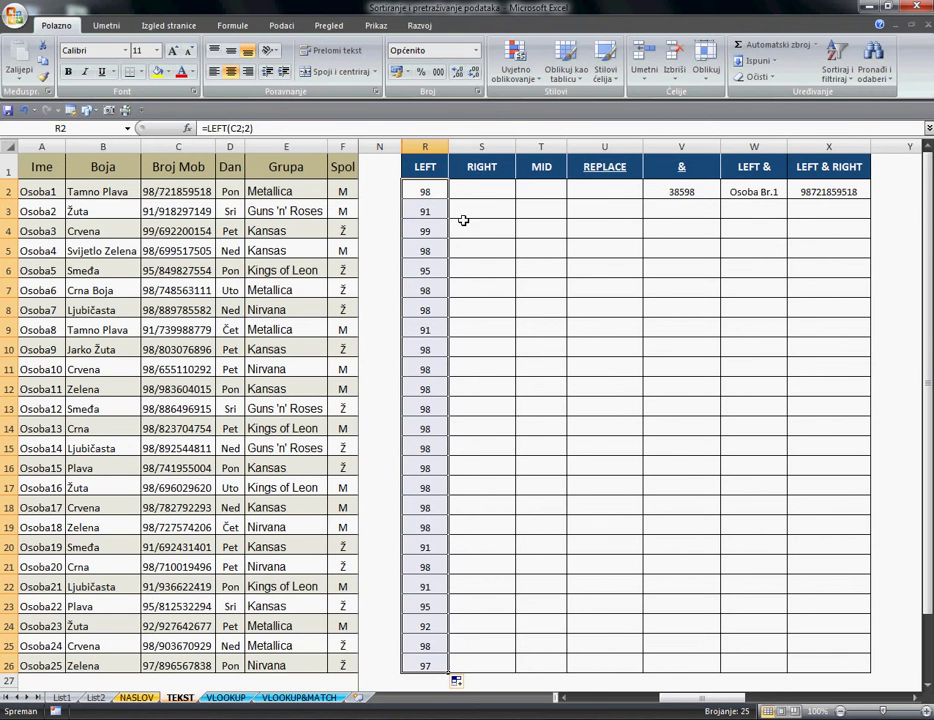
left_click(443, 198)
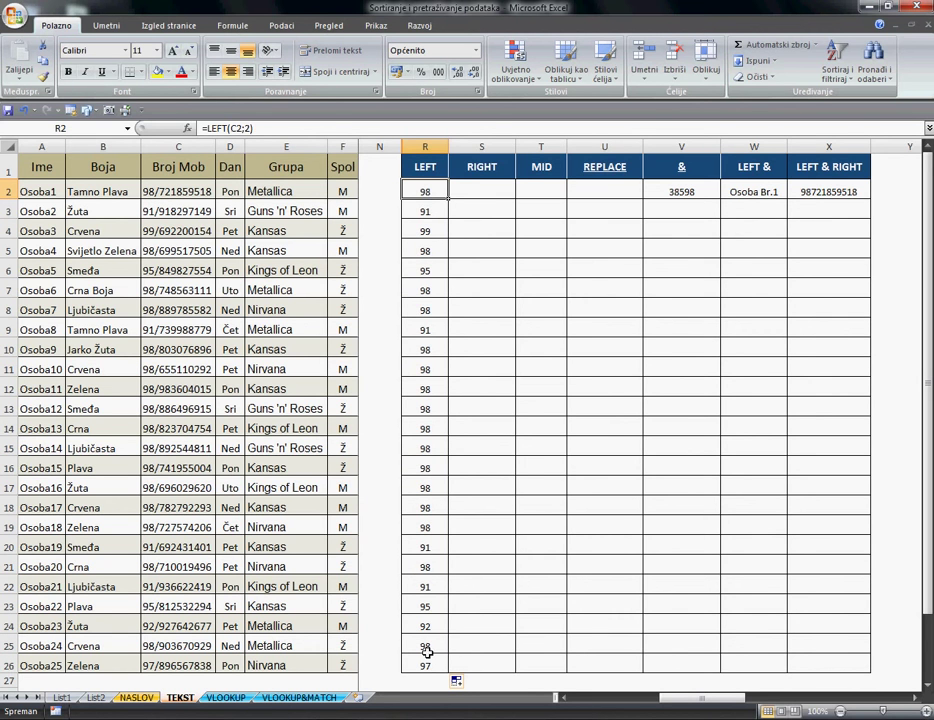
Step: Enter =RIGHT(C2;9) in S2 and fill it down through S26
left_click(508, 198)
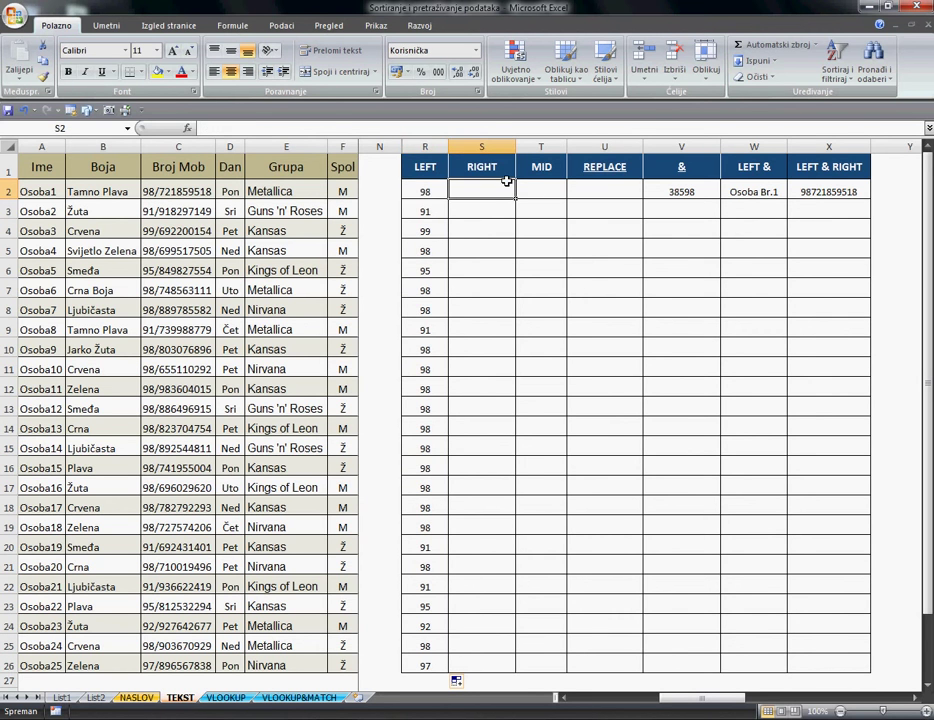
type("=")
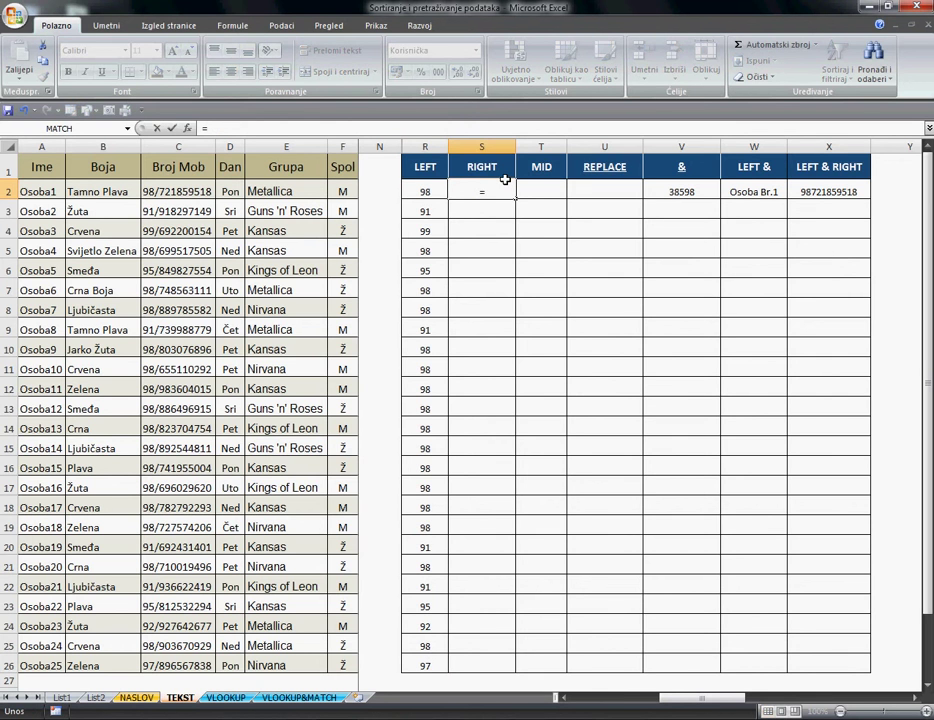
type("ri")
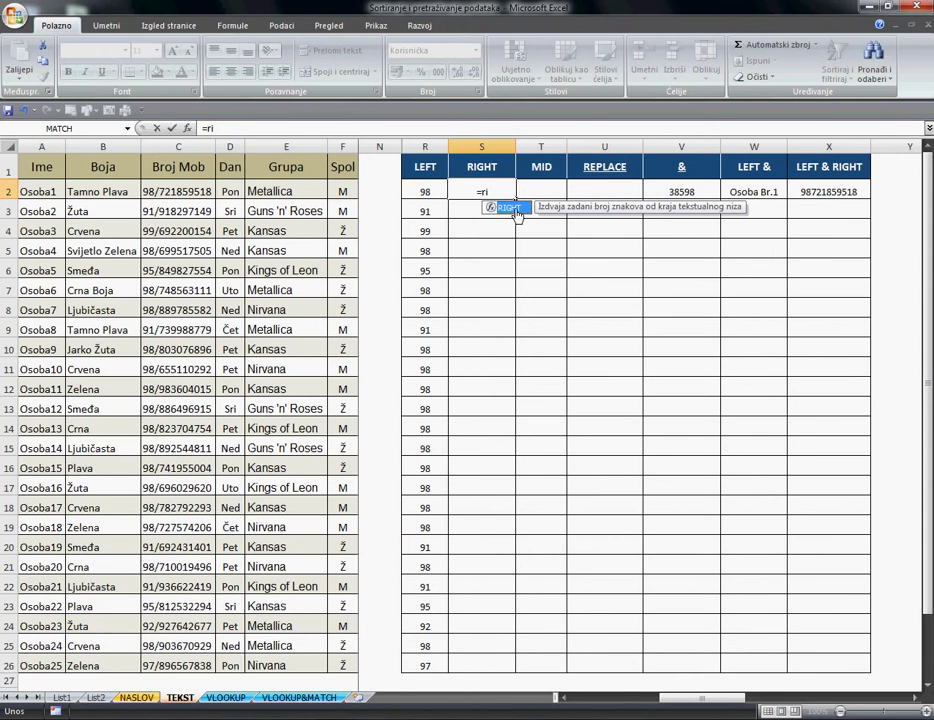
key("Tab")
left_click(207, 190)
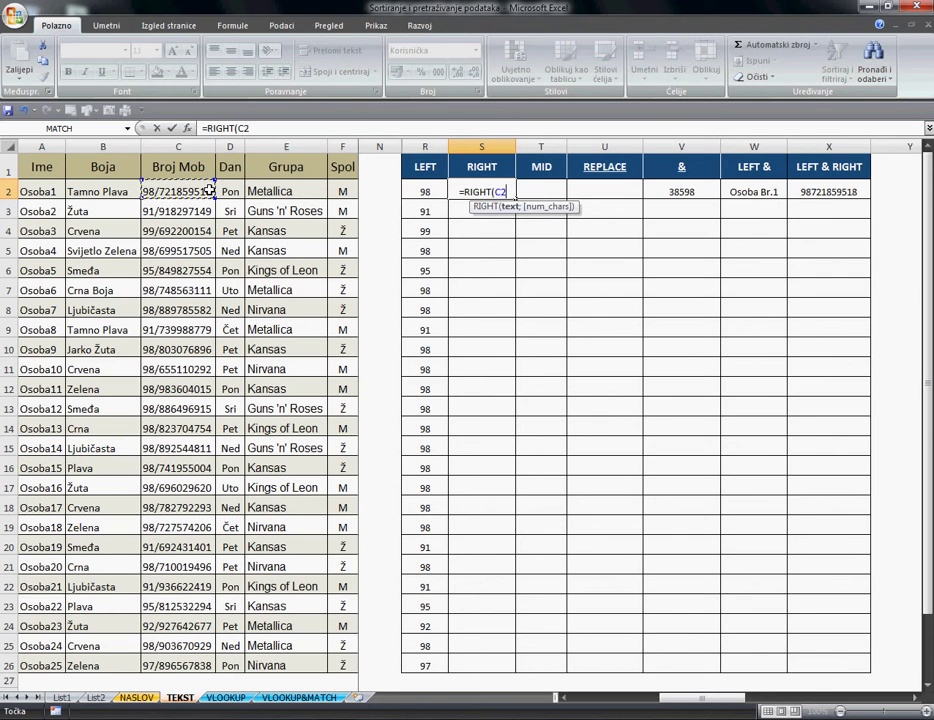
type(";")
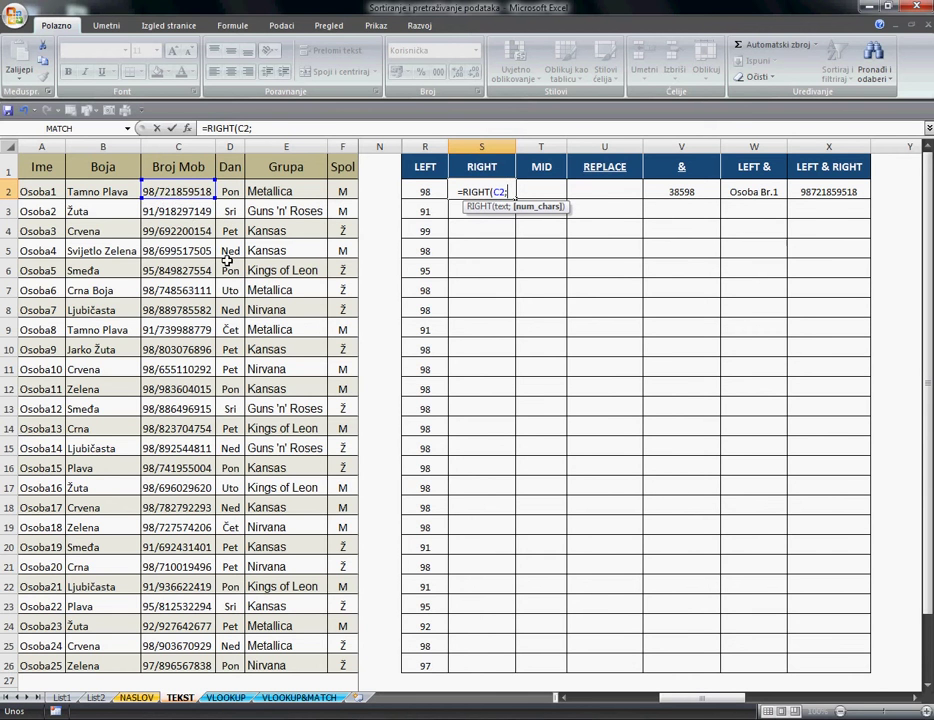
type("9")
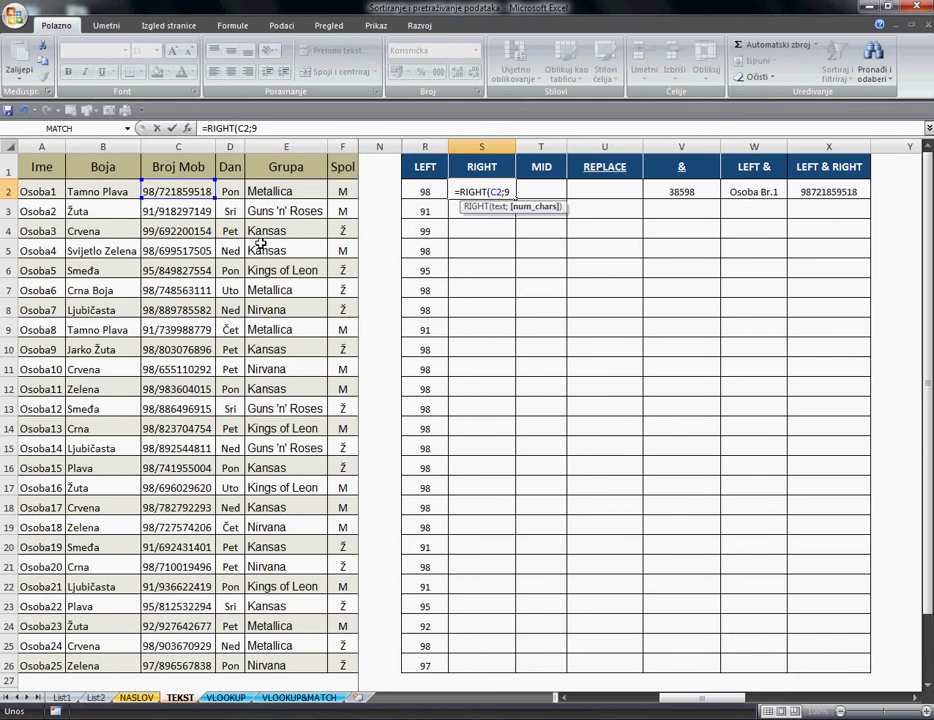
key("Return")
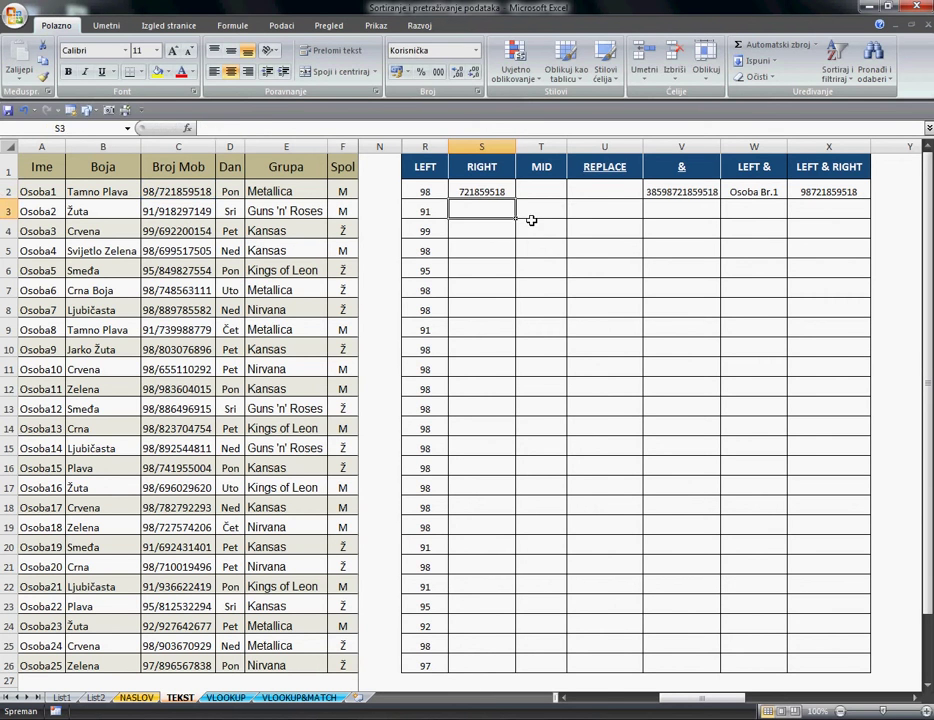
left_click(506, 191)
left_click_drag(521, 203, 516, 675)
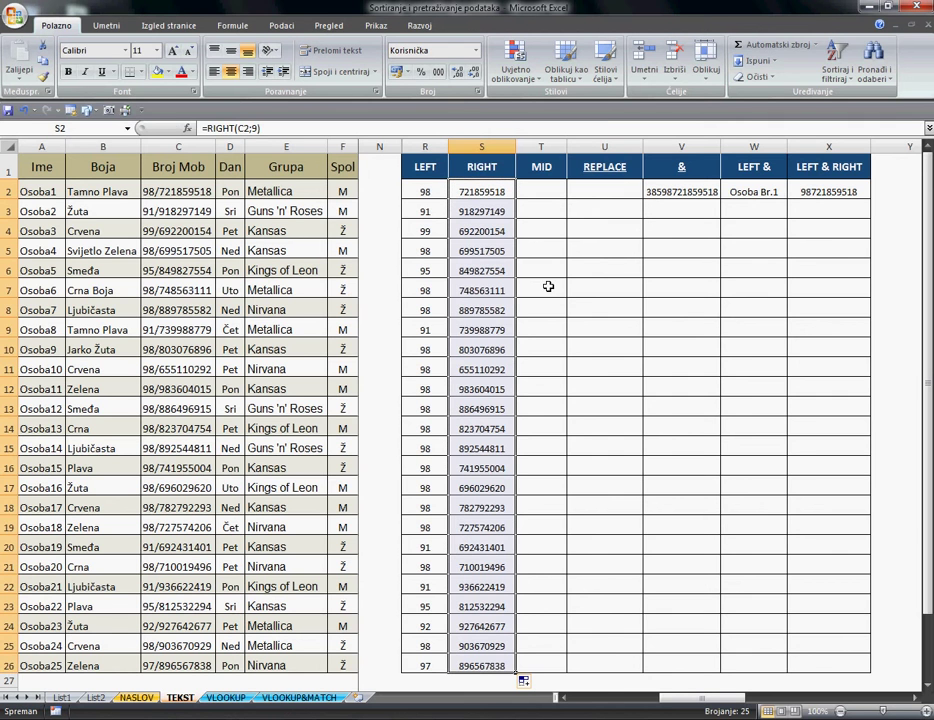
Step: Enter =MID(C2;3;1) in T2 and copy it down through T26 to extract the slash
left_click(559, 198)
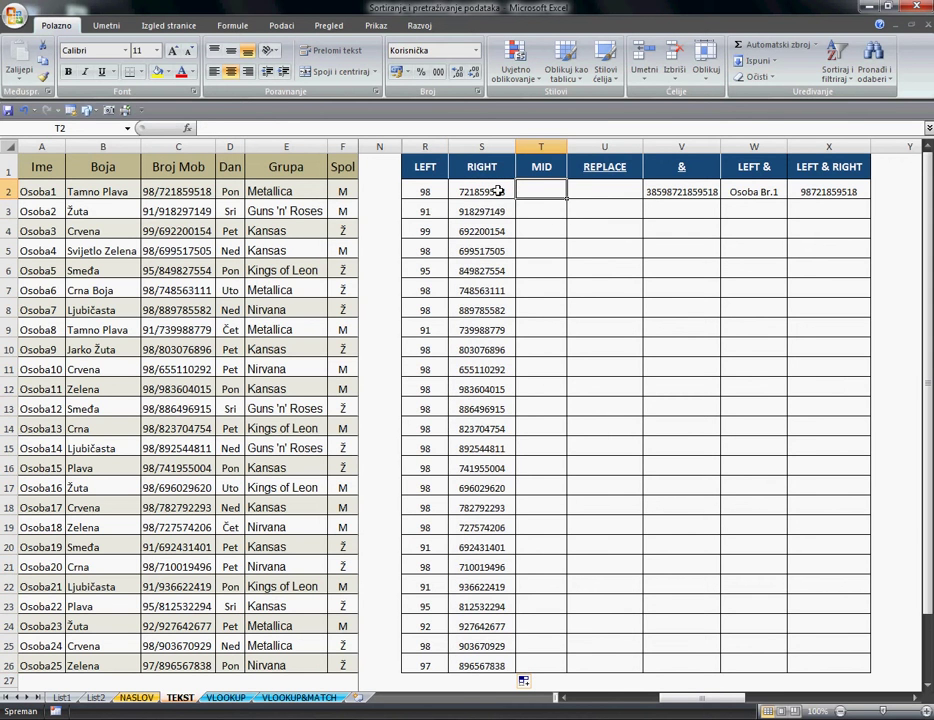
type("=mid")
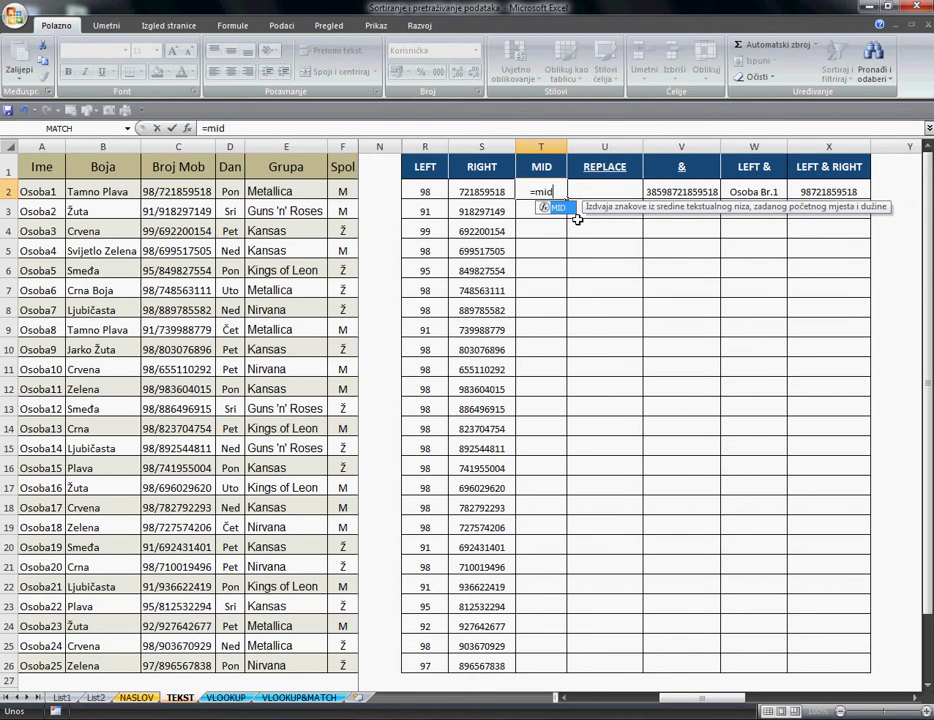
double_click(565, 210)
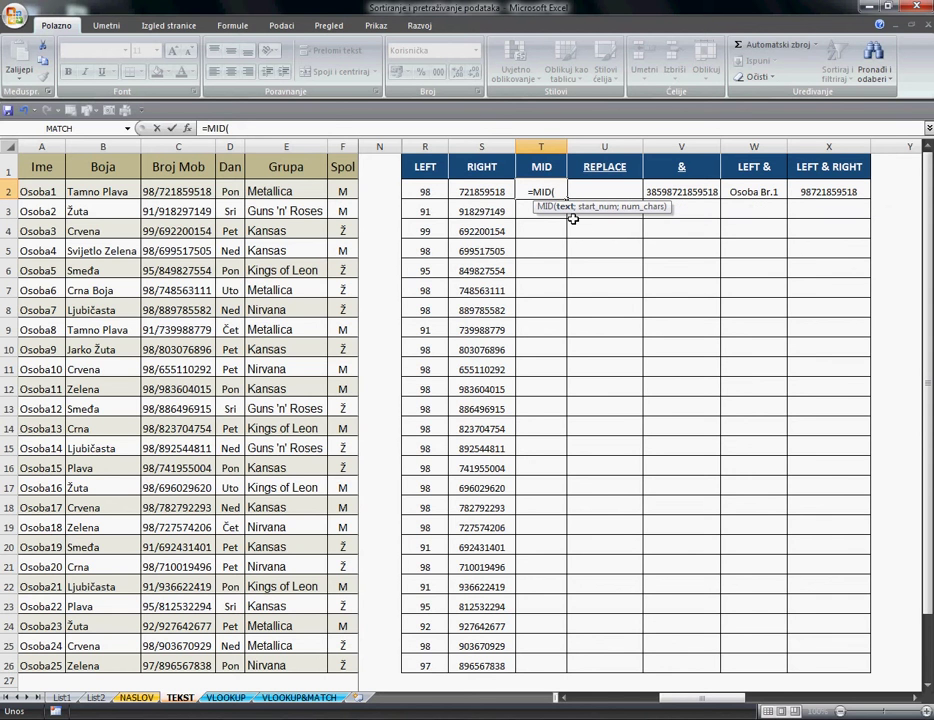
left_click(200, 193)
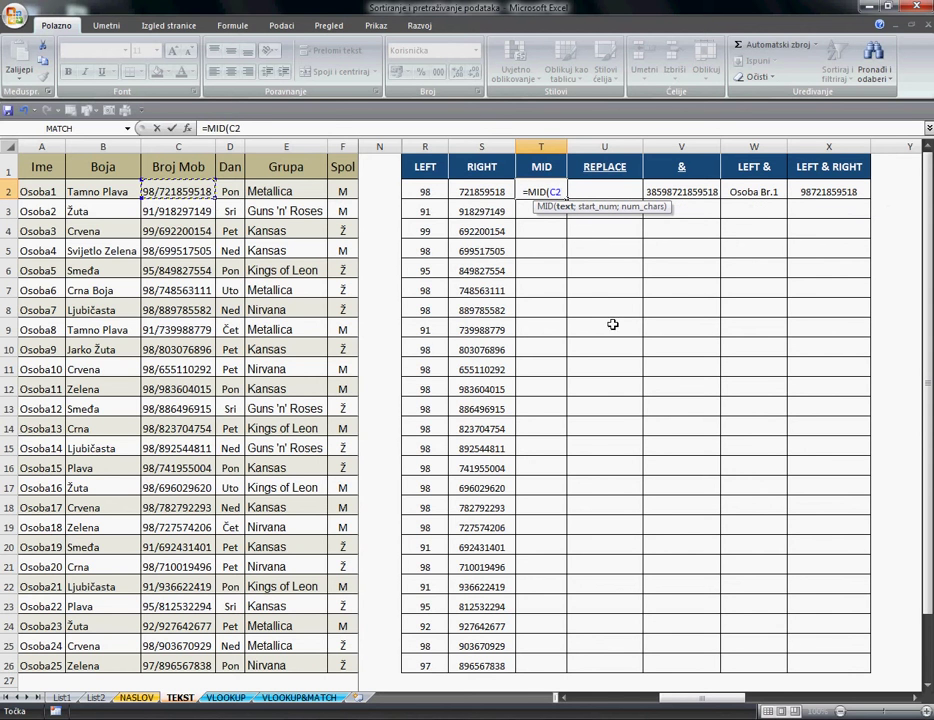
type(";")
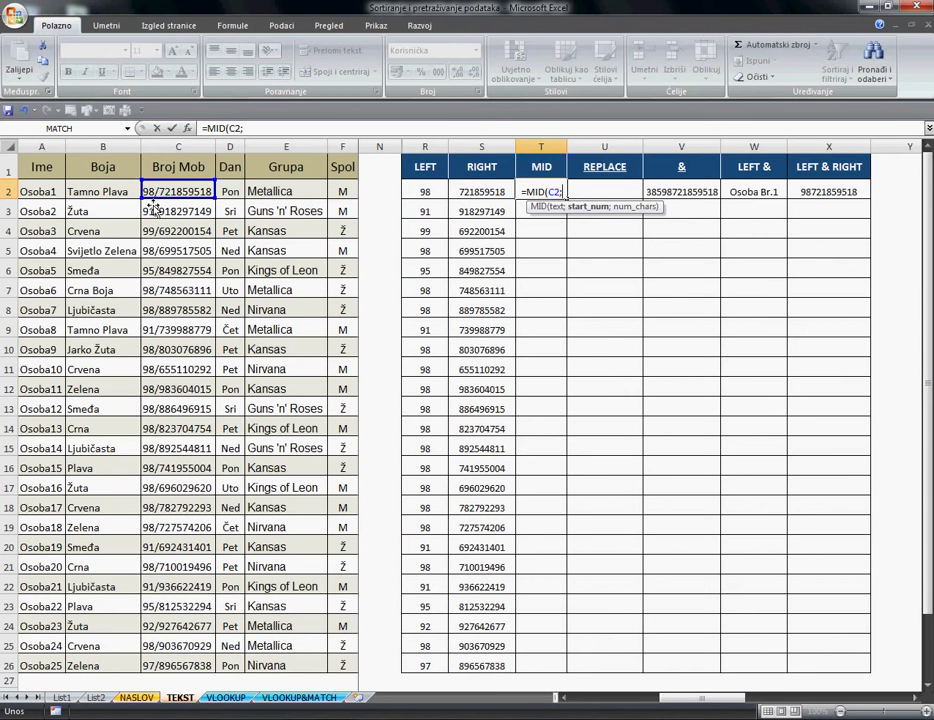
type("3")
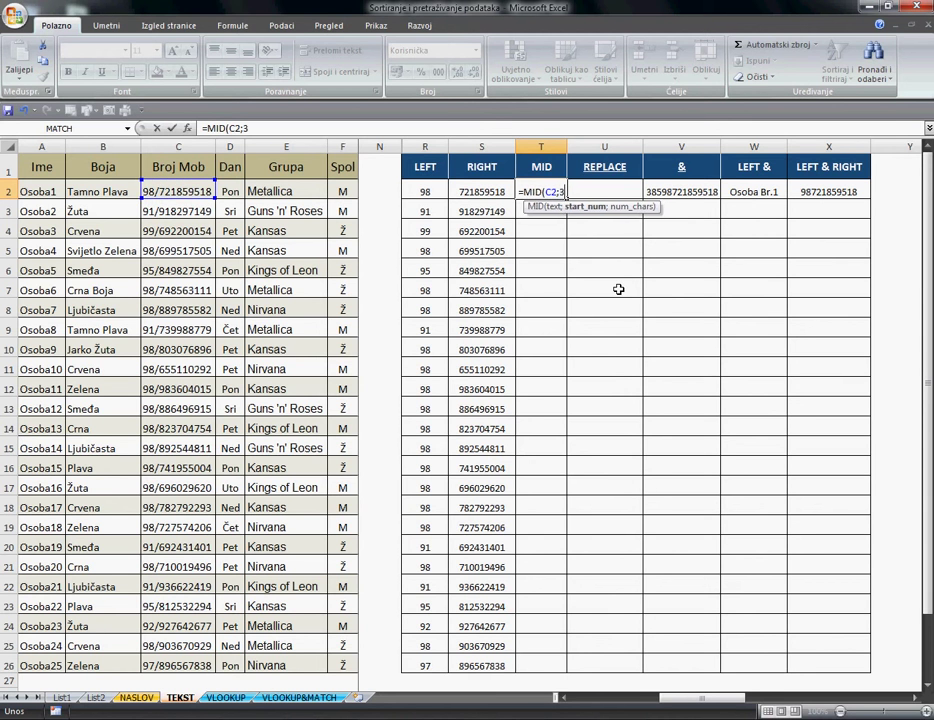
type(";")
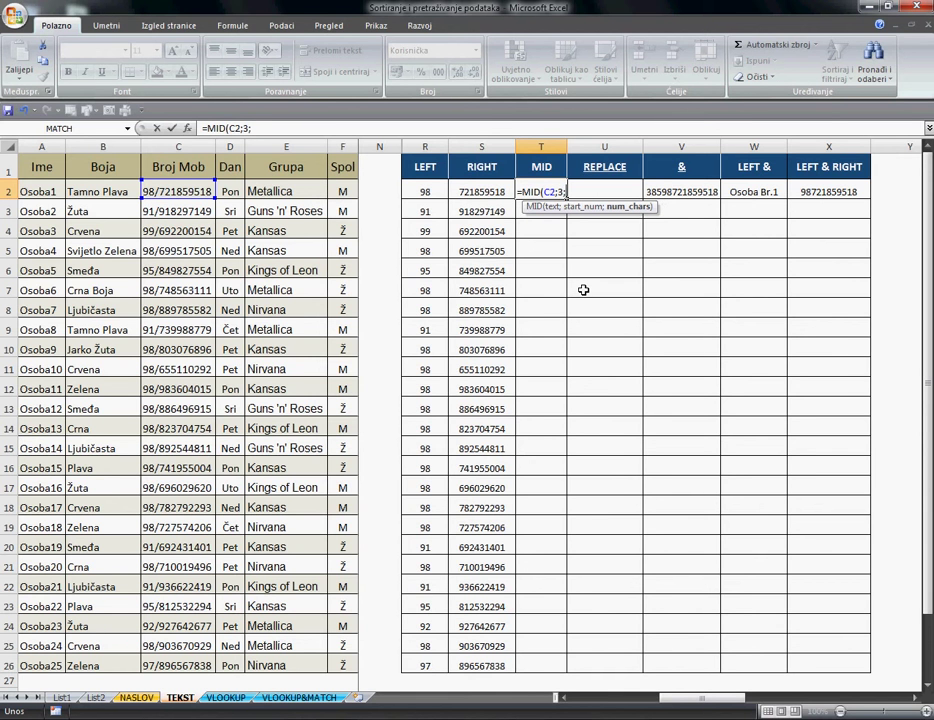
type("1")
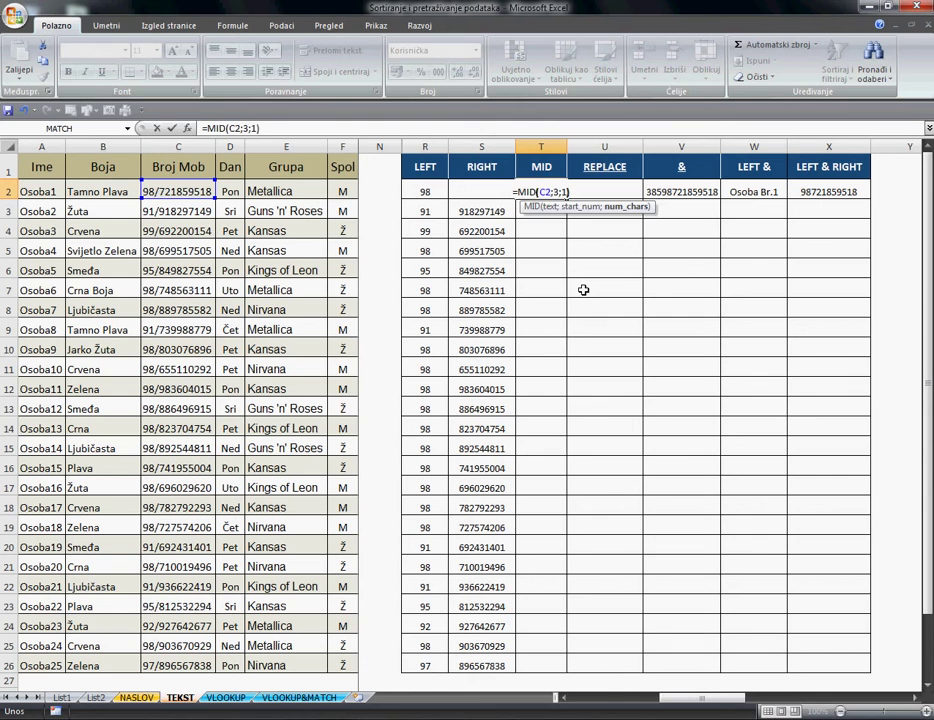
key("Return")
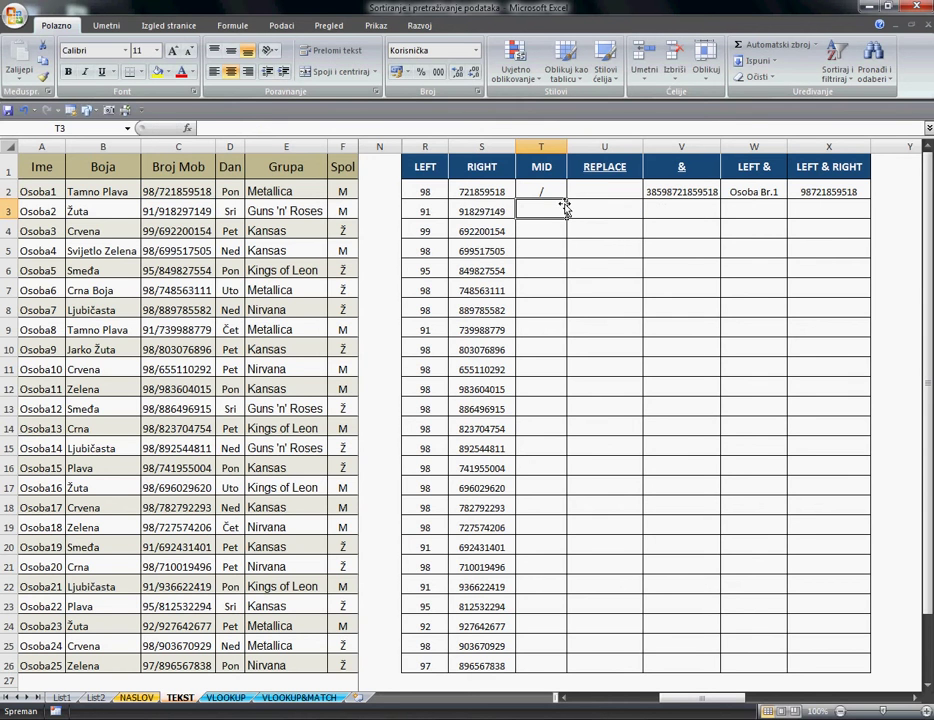
key("Up")
left_click_drag(573, 205, 561, 674)
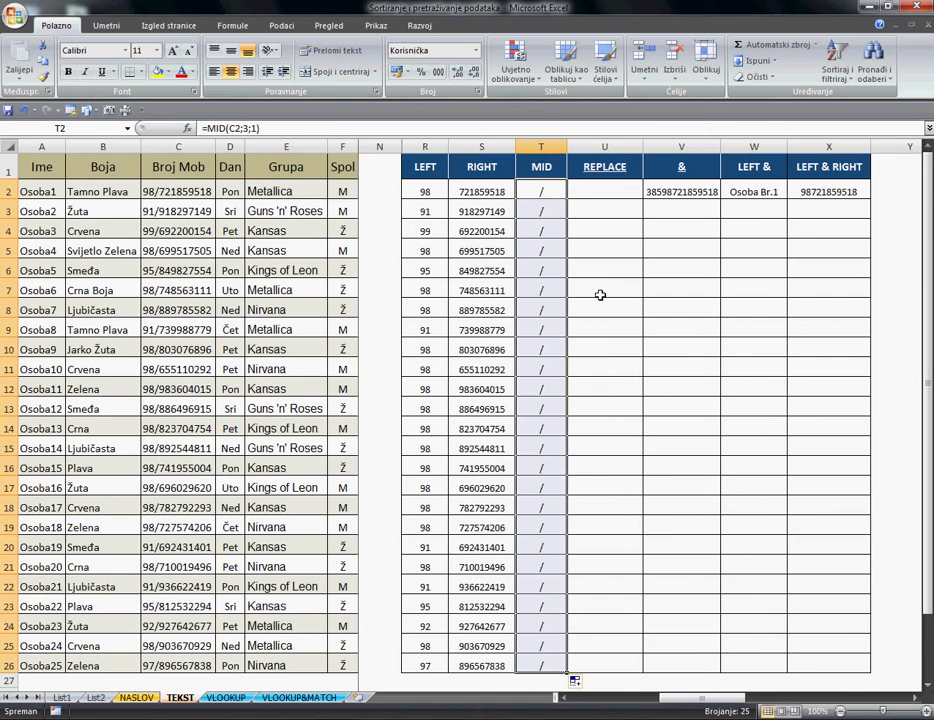
left_click(541, 191)
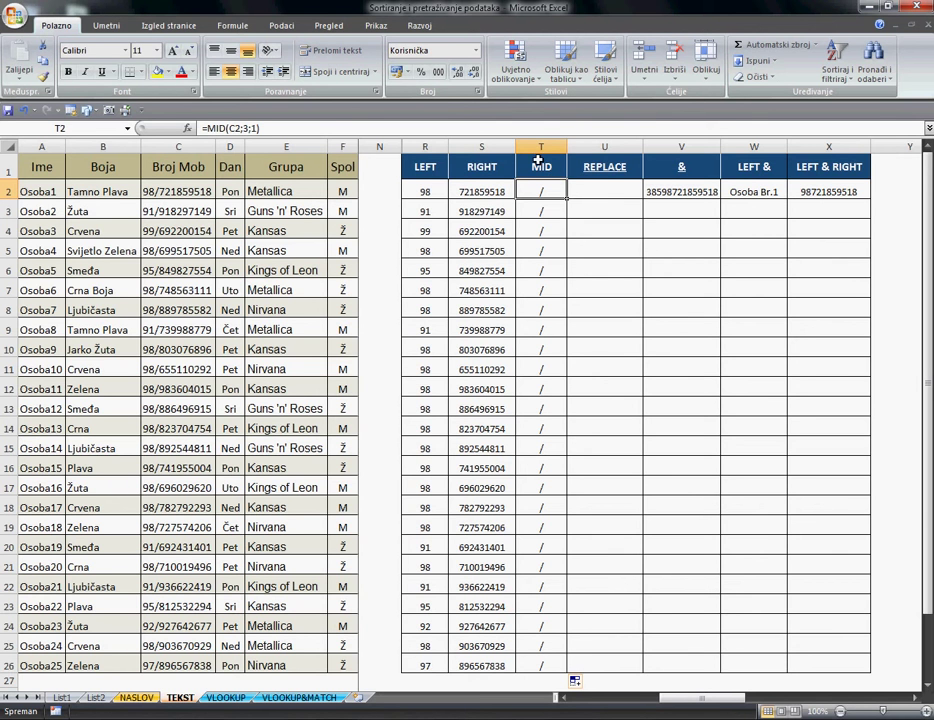
Step: Enter =REPLACE(A2;1;5;"Zaposleni") in U2, turning Osoba1 into Zaposleni1
left_click(600, 198)
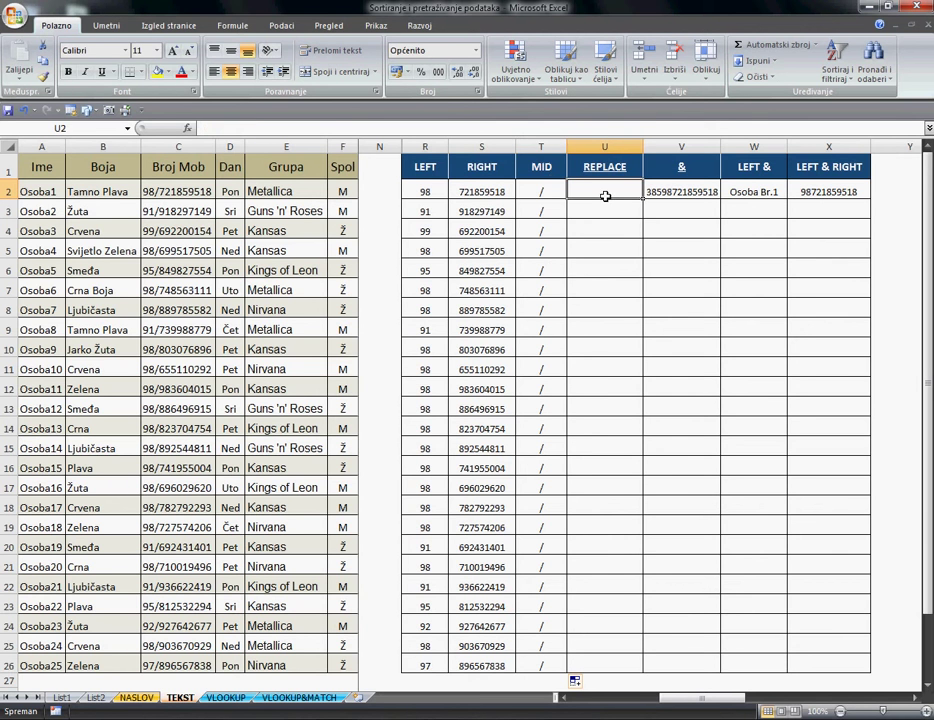
type("=")
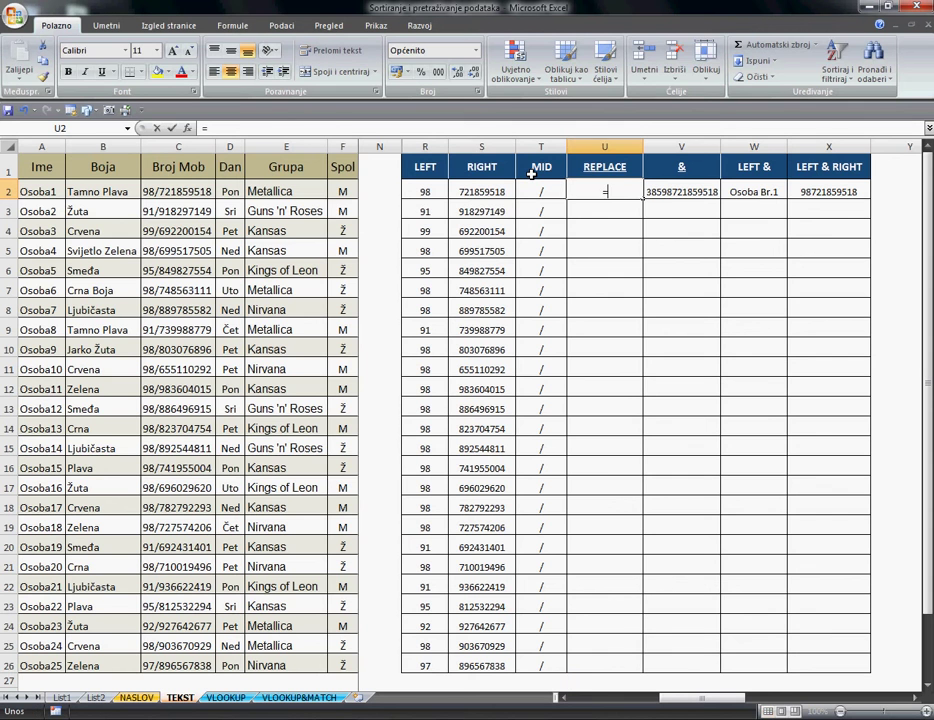
type("re")
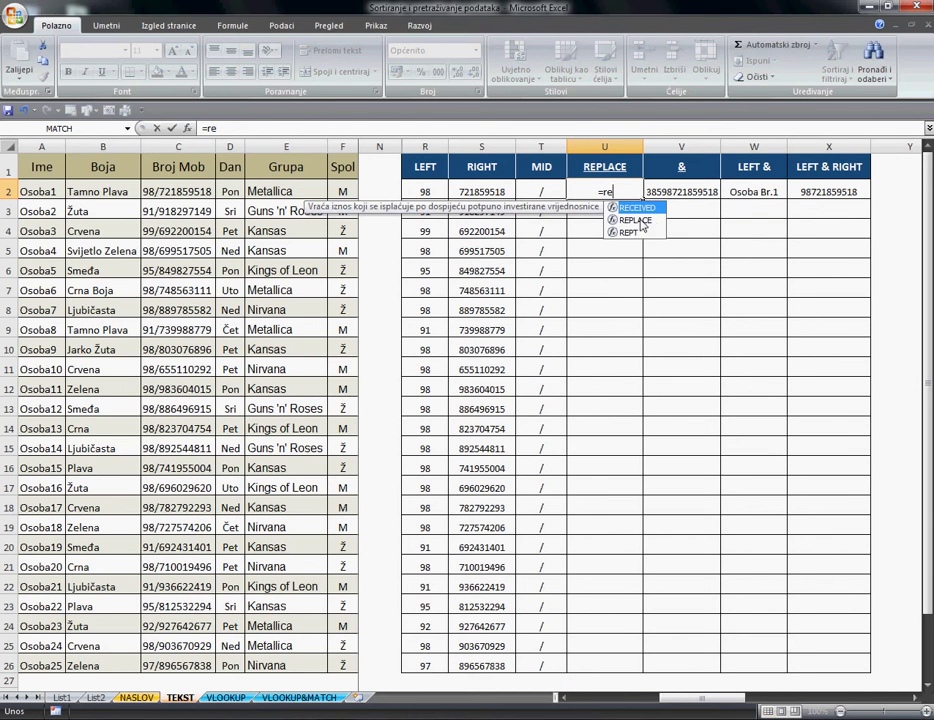
double_click(638, 220)
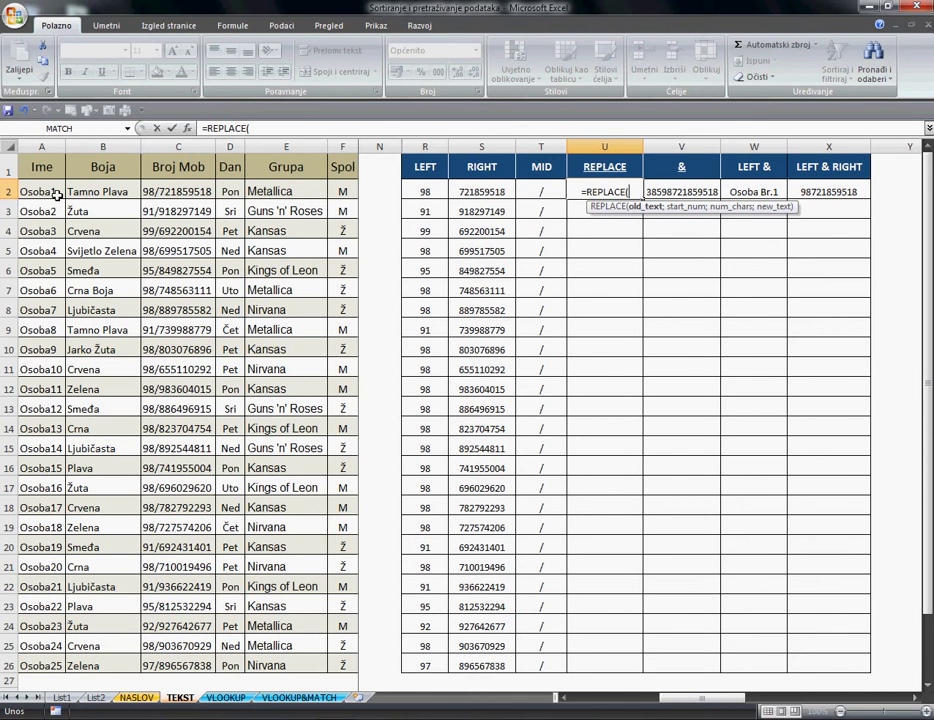
left_click(57, 194)
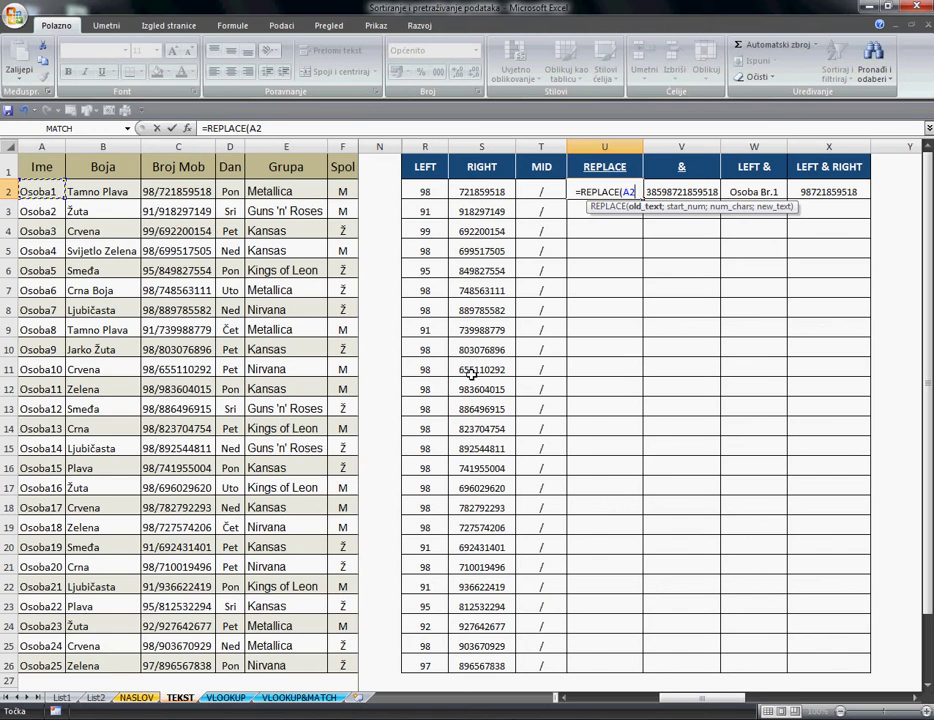
type(";")
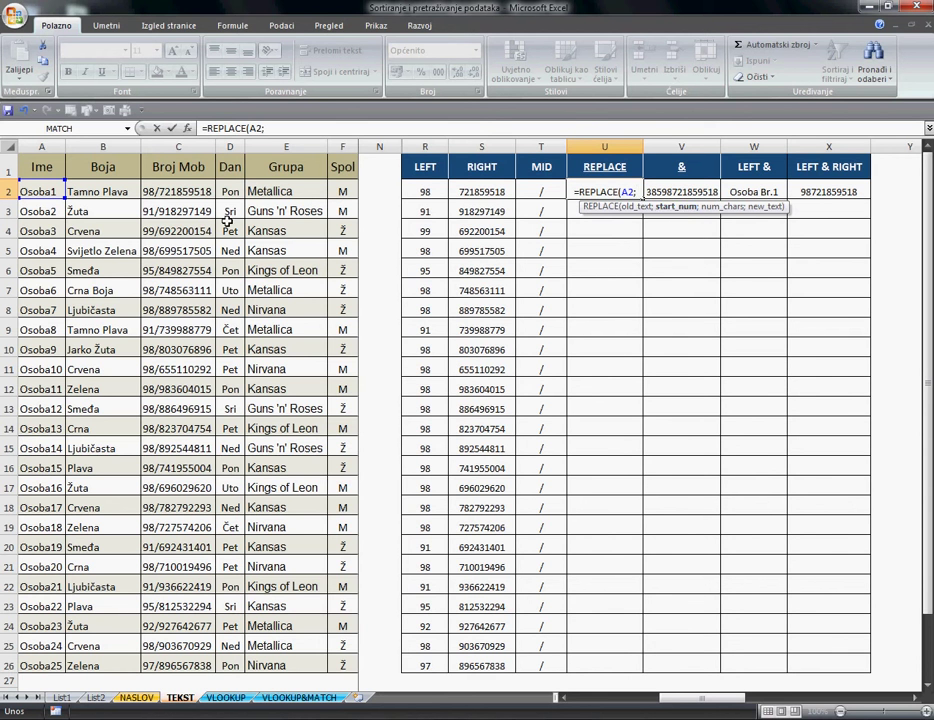
type("1")
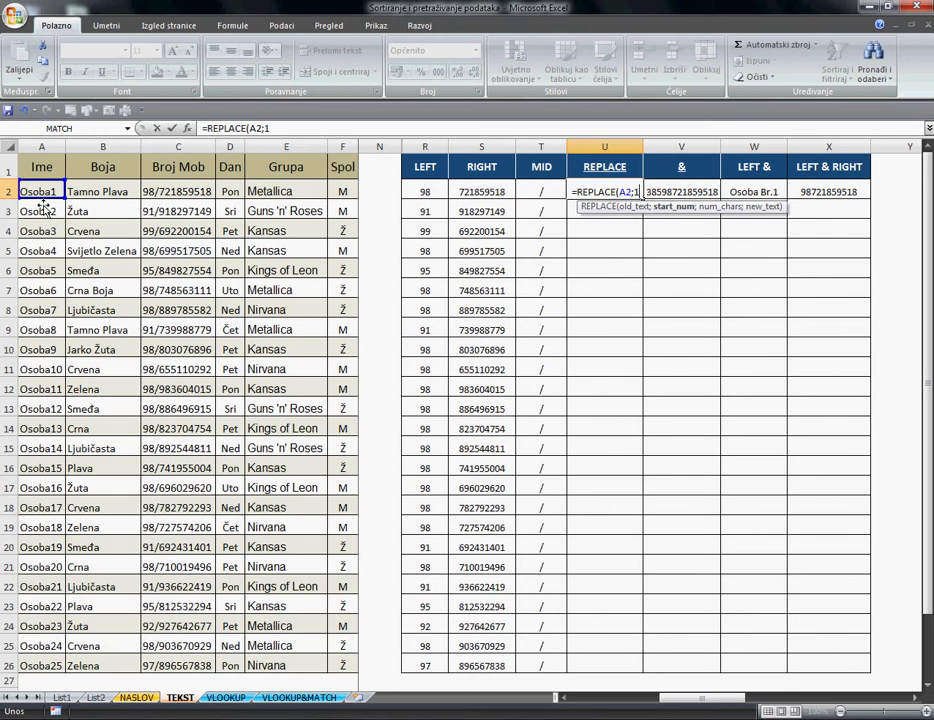
type(";")
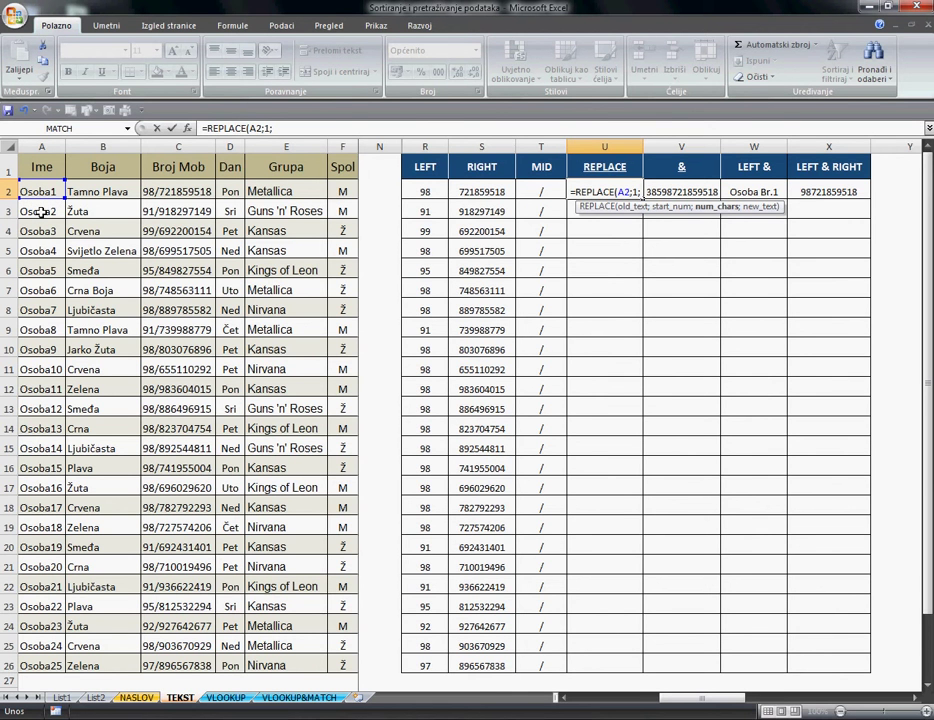
type("5")
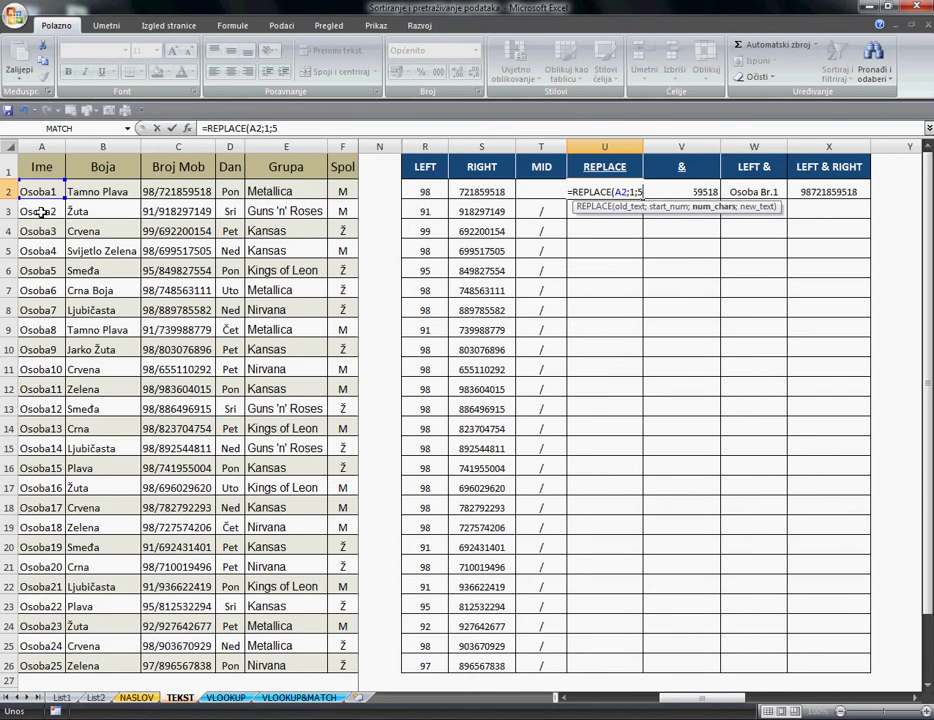
type(";")
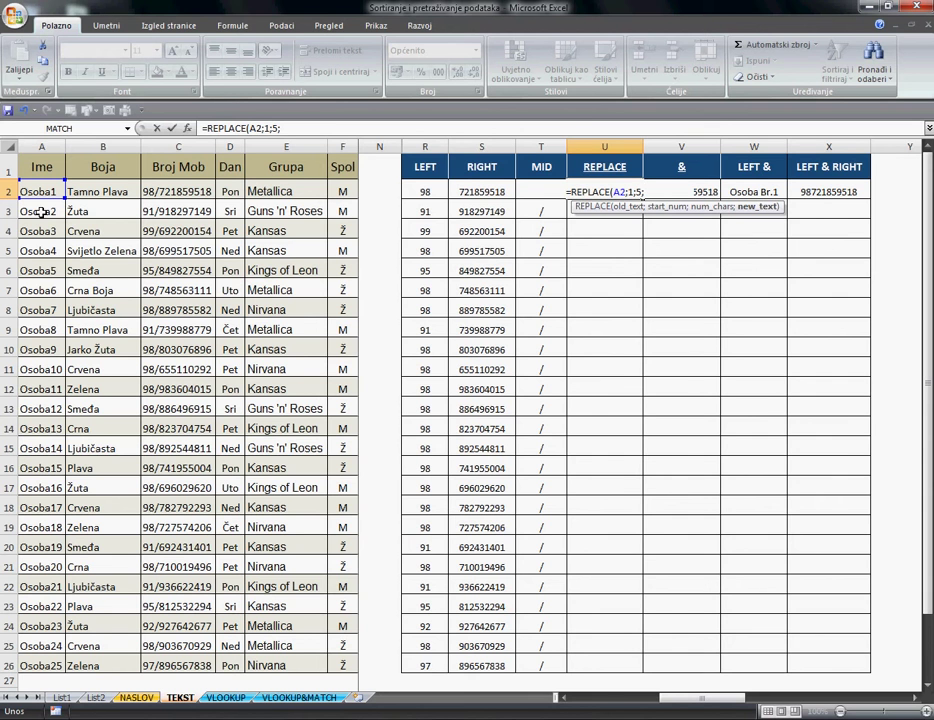
type("\"")
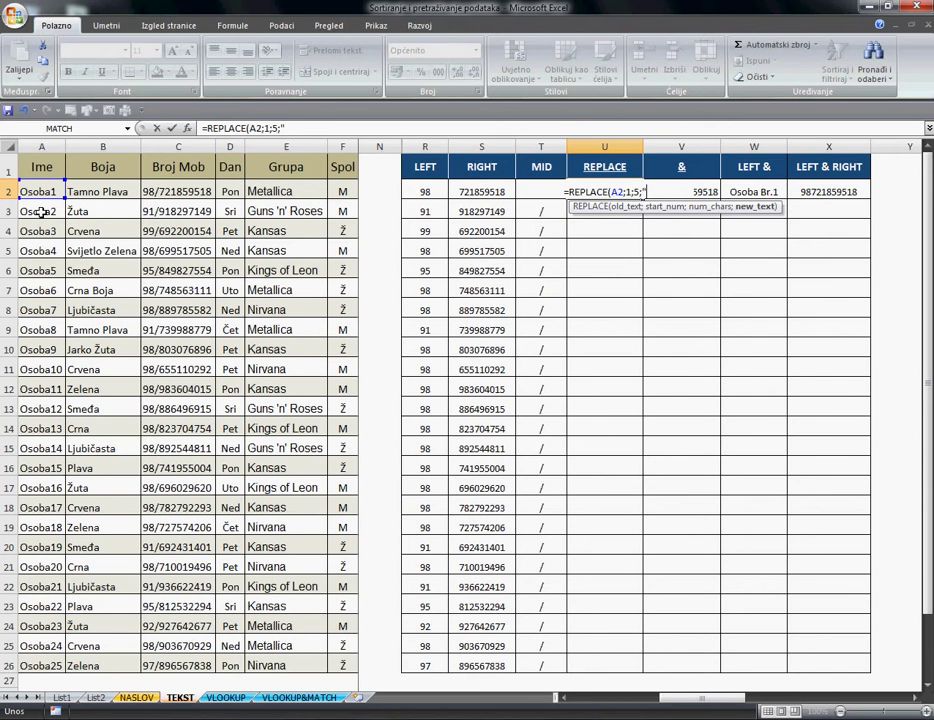
type("Za")
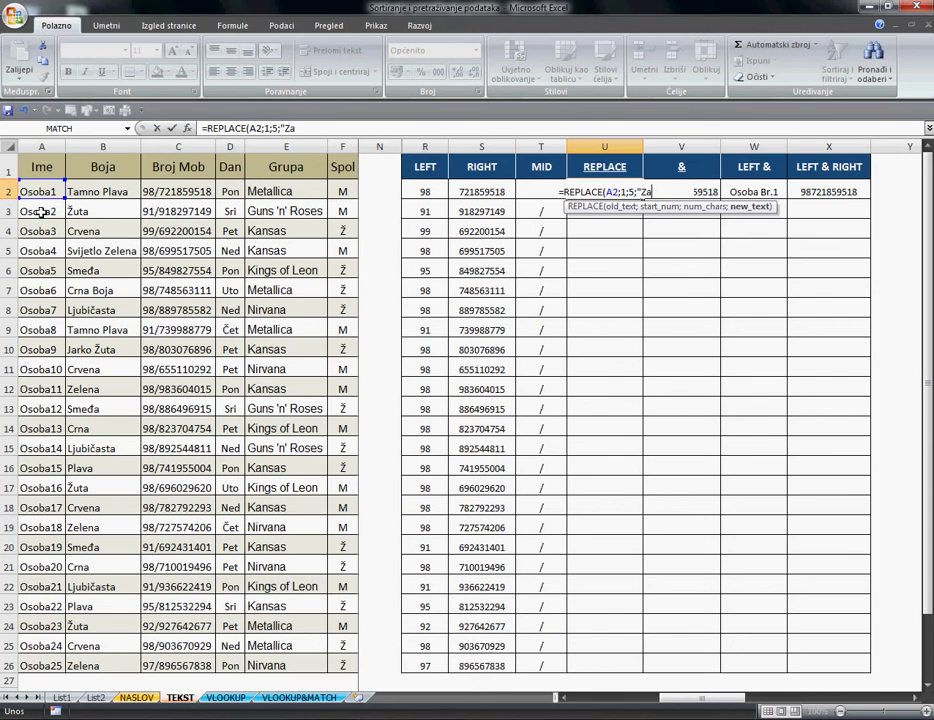
type("posleni")
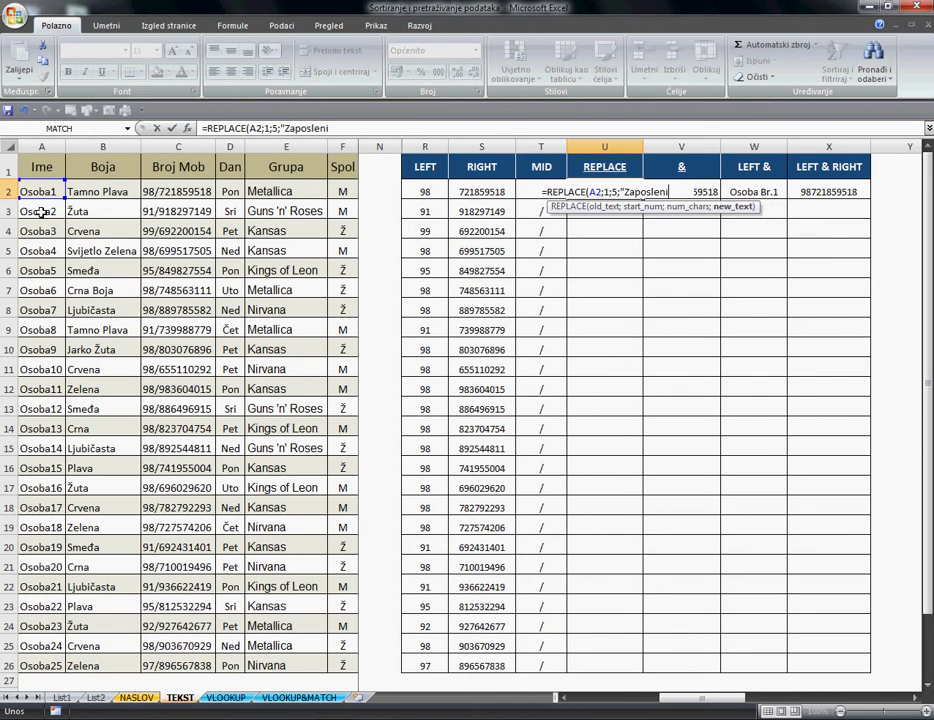
type("\"")
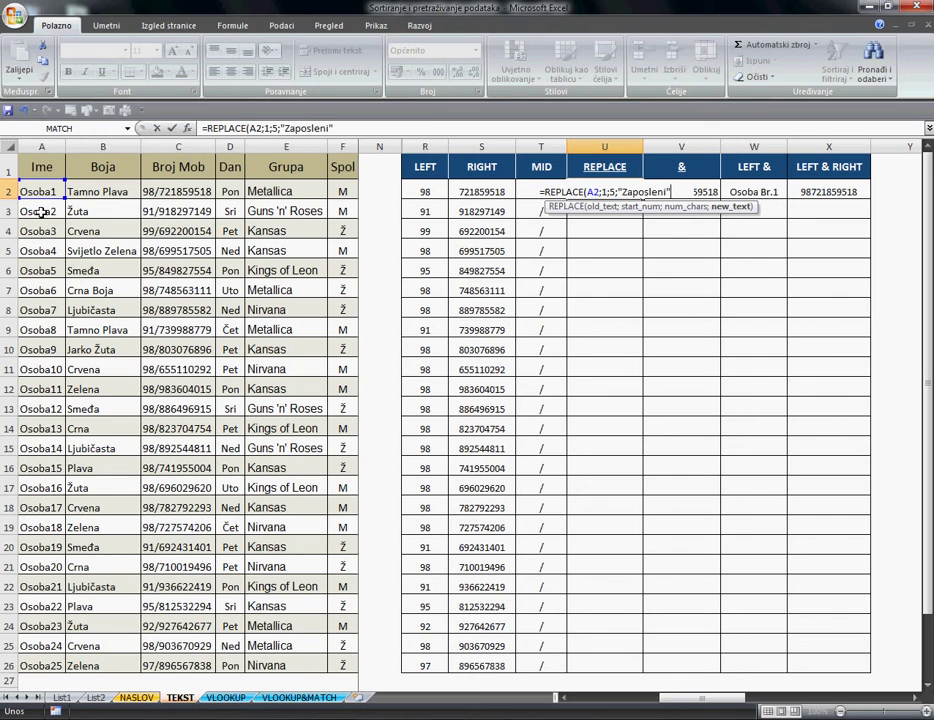
type("(")
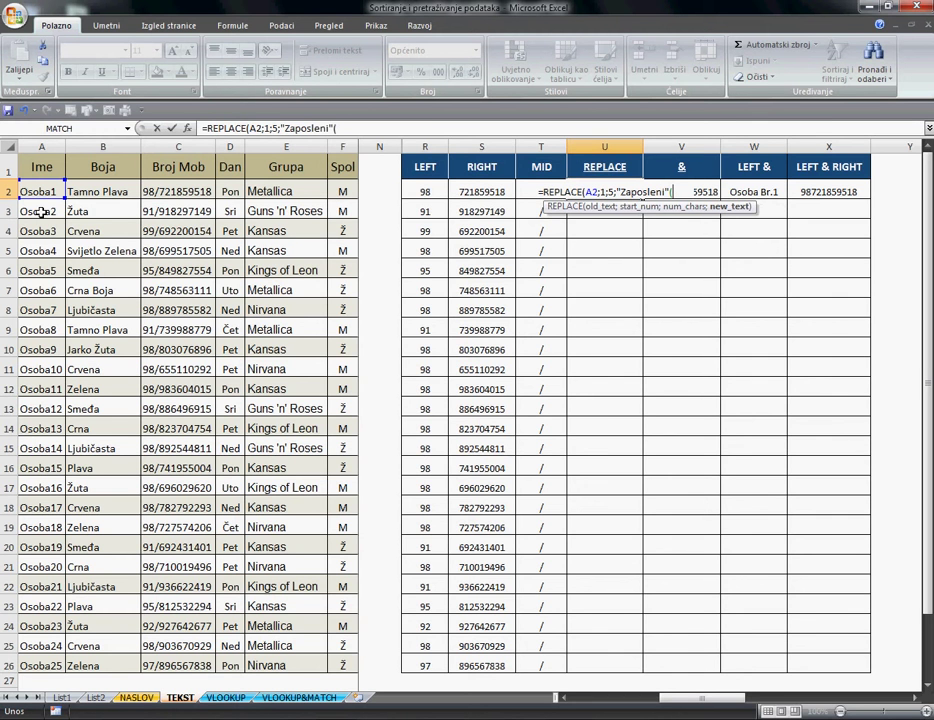
key("BackSpace")
type(")")
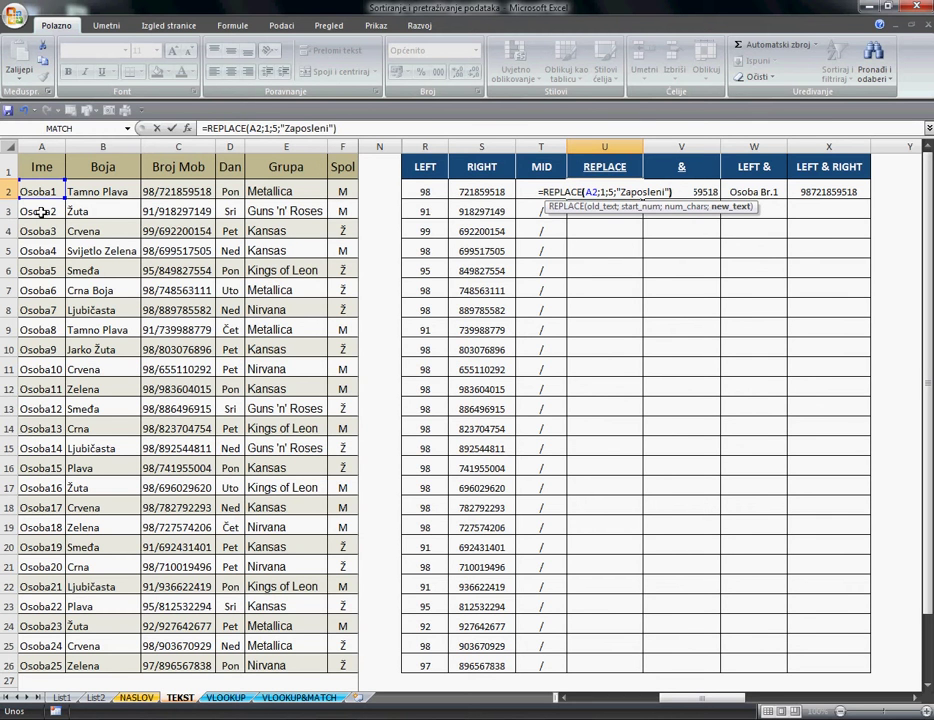
key("Return")
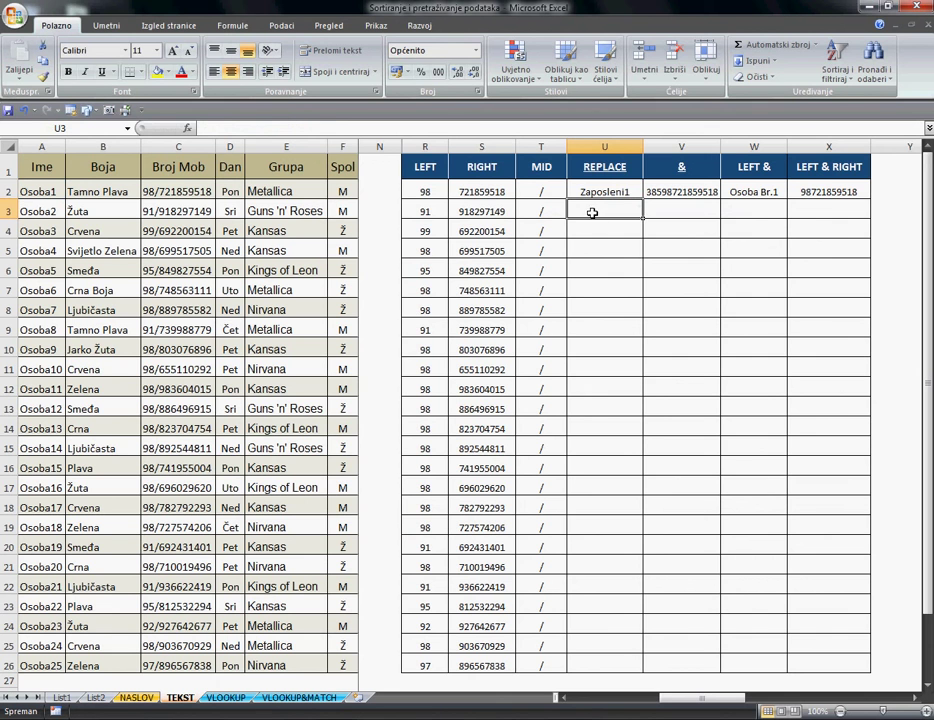
left_click(601, 193)
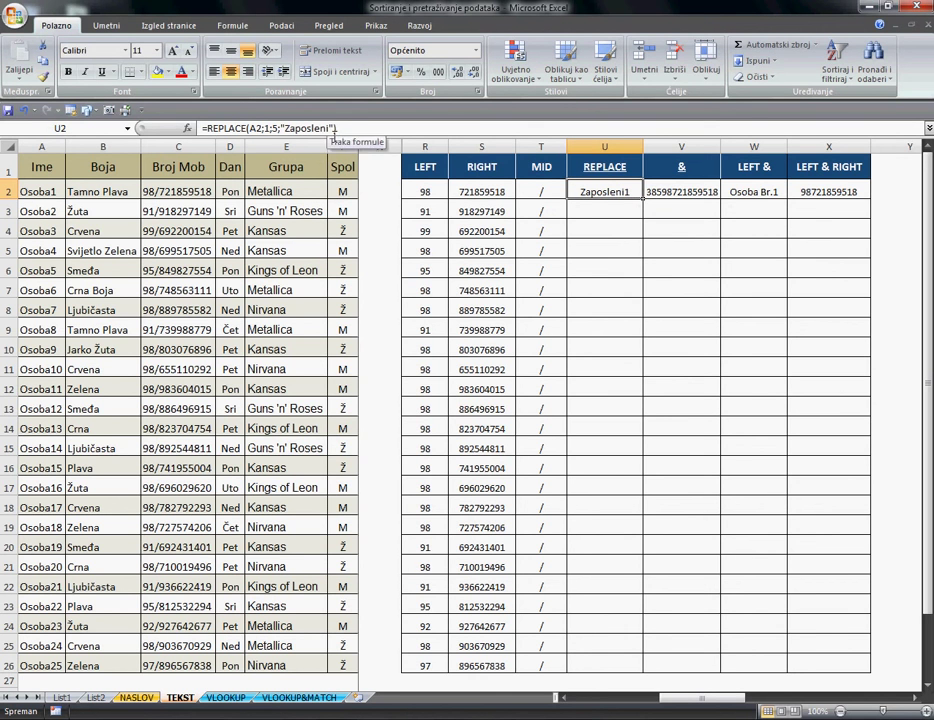
Step: Change the replacement text to "Zaposlenik" and fill the REPLACE formula down to U26
left_click(334, 130)
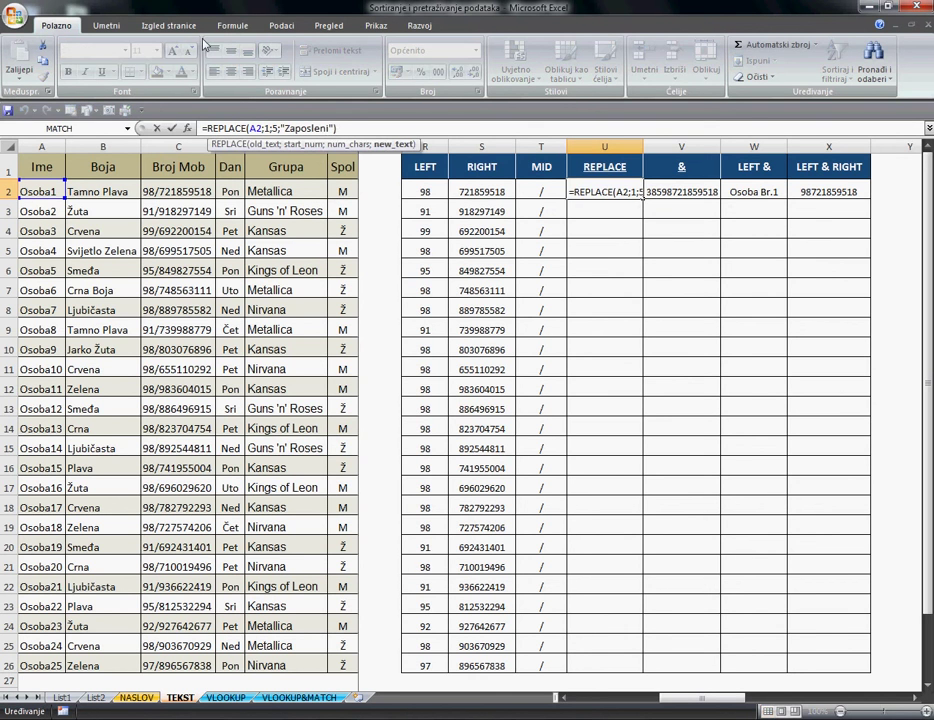
type("k")
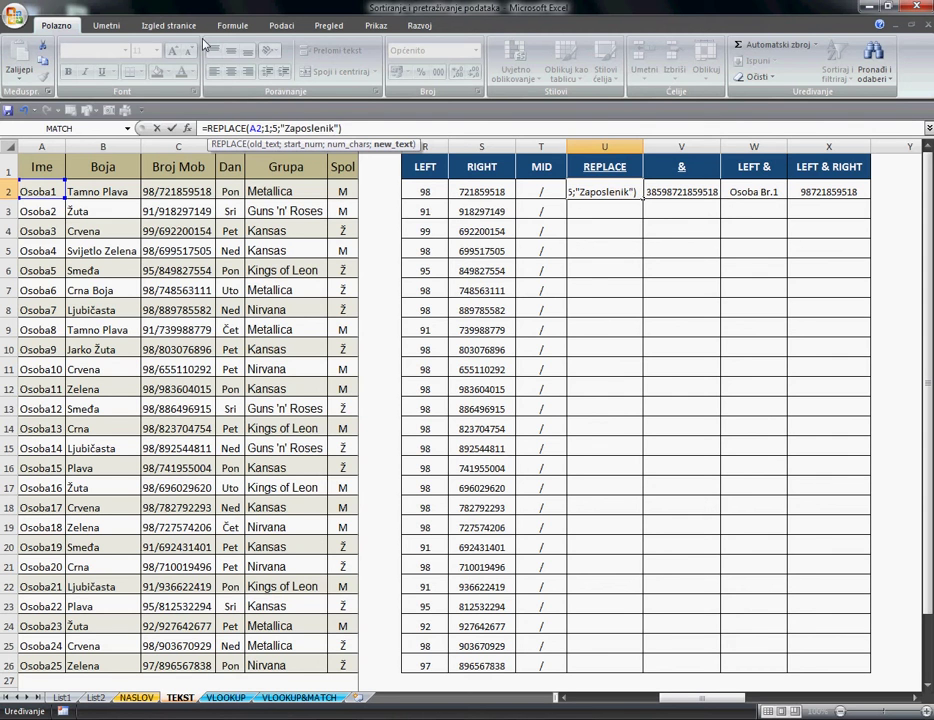
key("ctrl+Return")
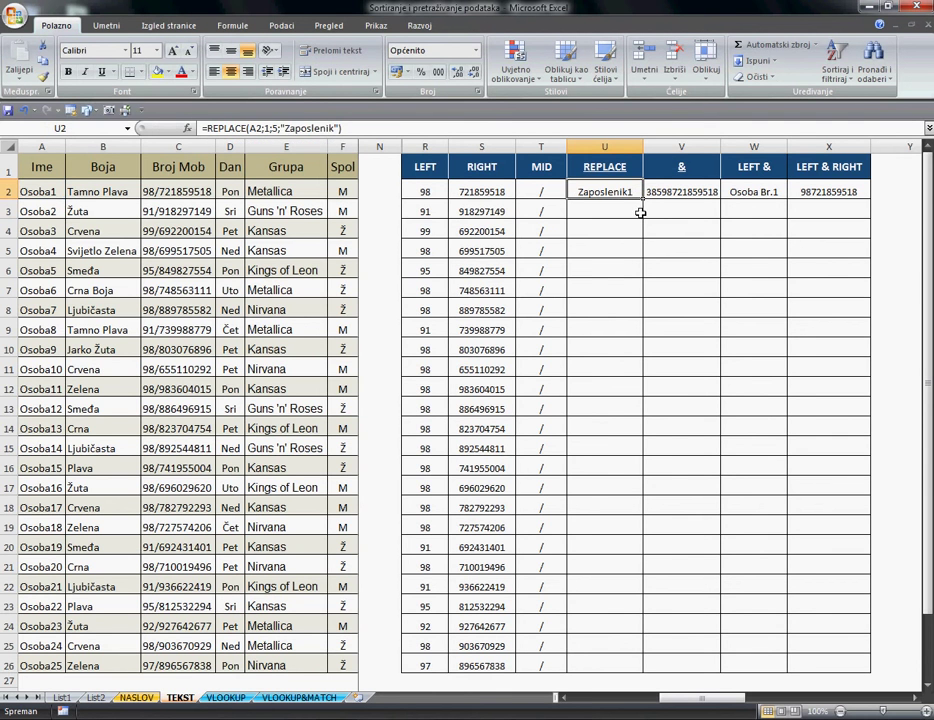
left_click_drag(643, 202, 638, 668)
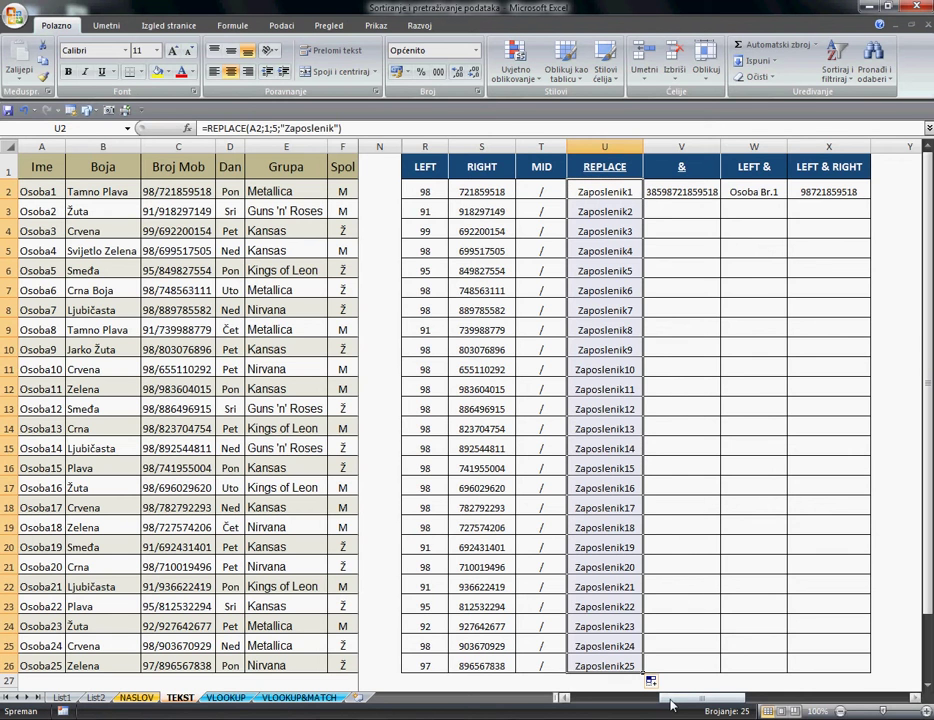
left_click(901, 267)
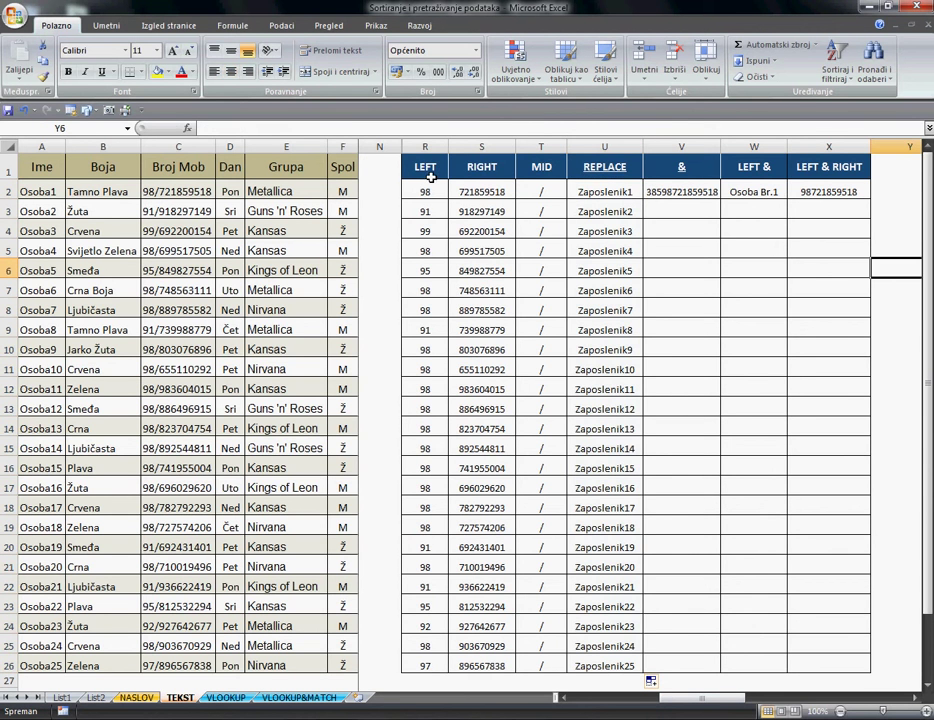
left_click_drag(430, 177, 604, 170)
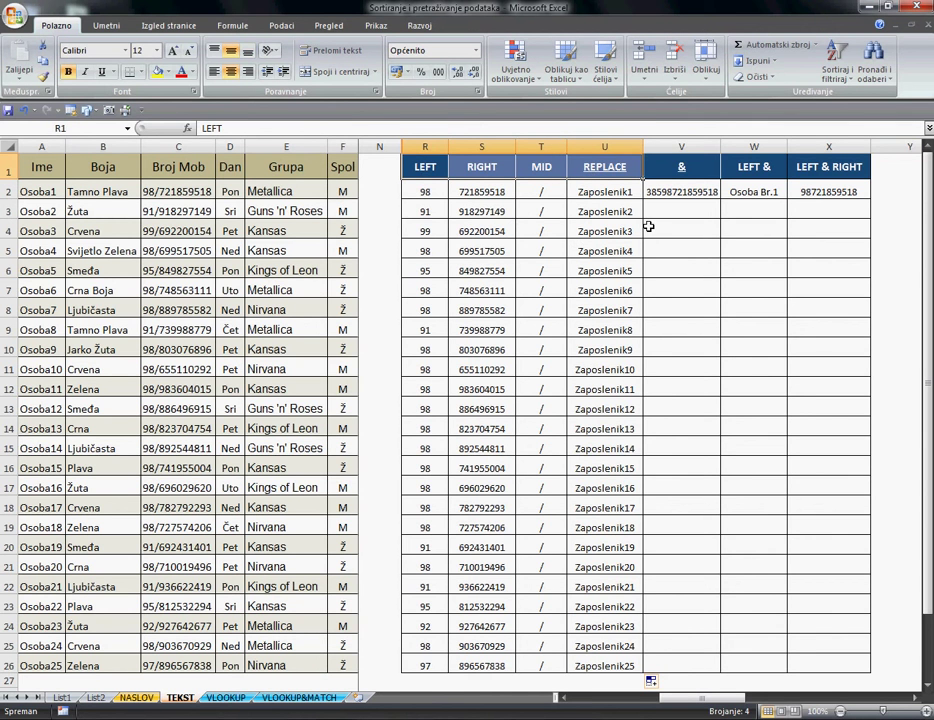
Step: Delete the =385&R2&S2 formula from V2 and check the R2:S2 values
left_click(690, 188)
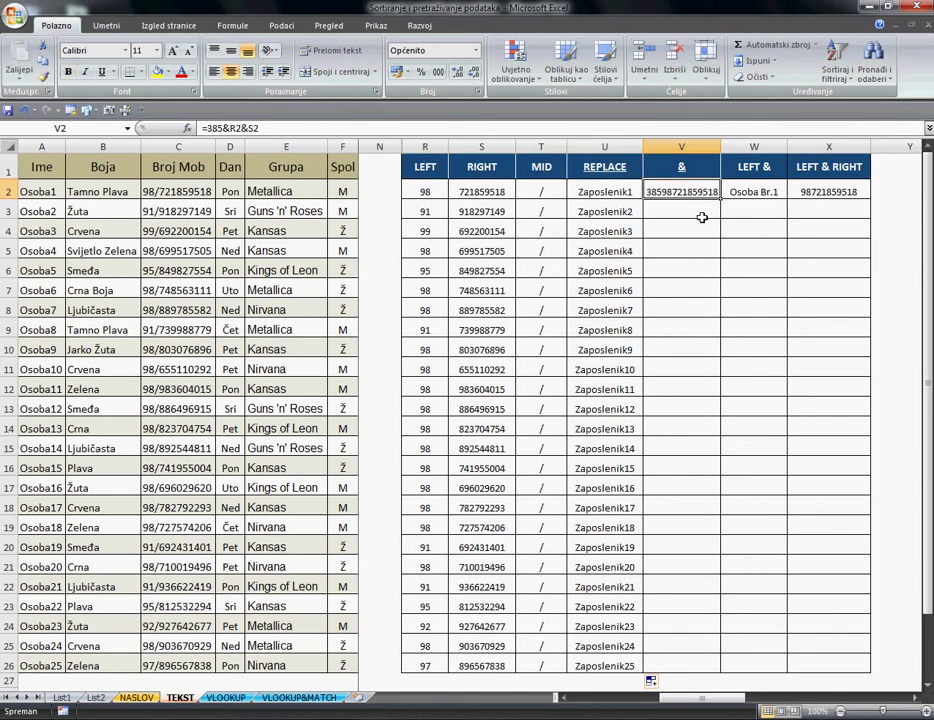
key("Delete")
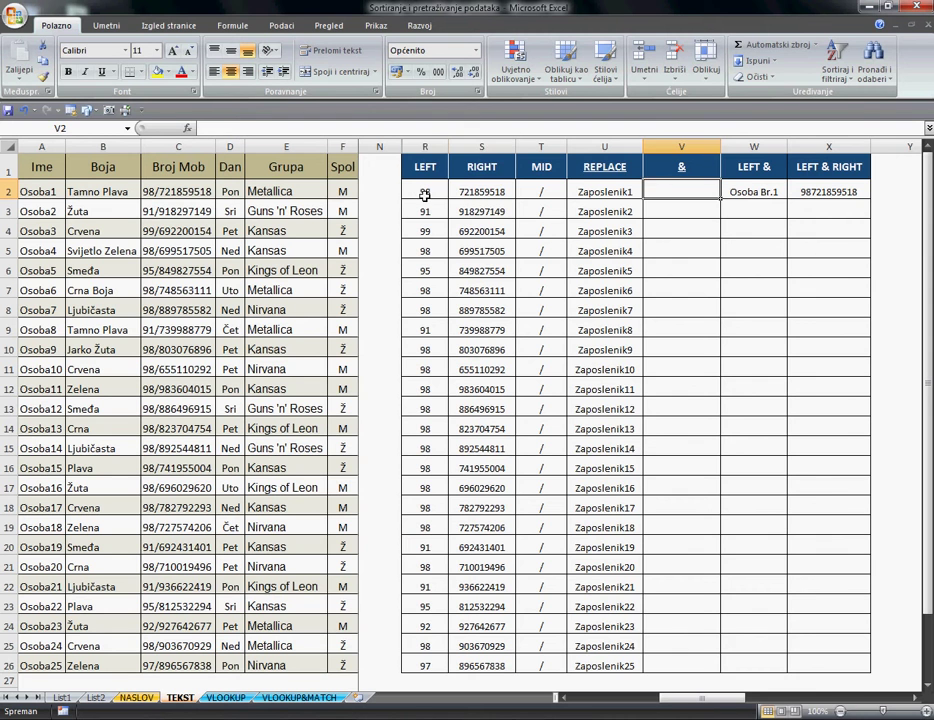
left_click_drag(424, 195, 455, 193)
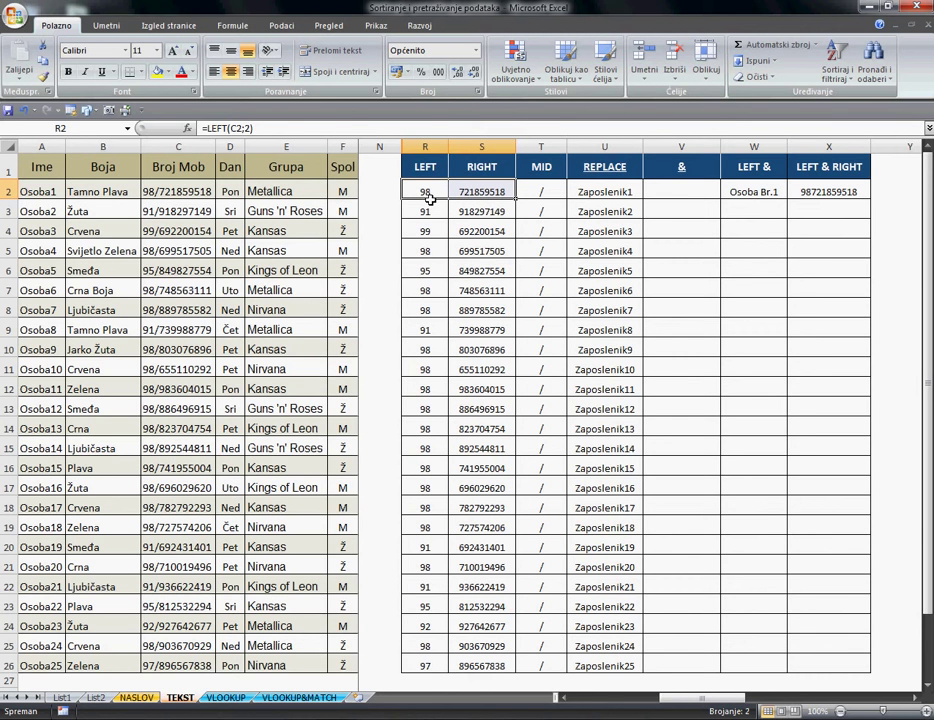
left_click(668, 196)
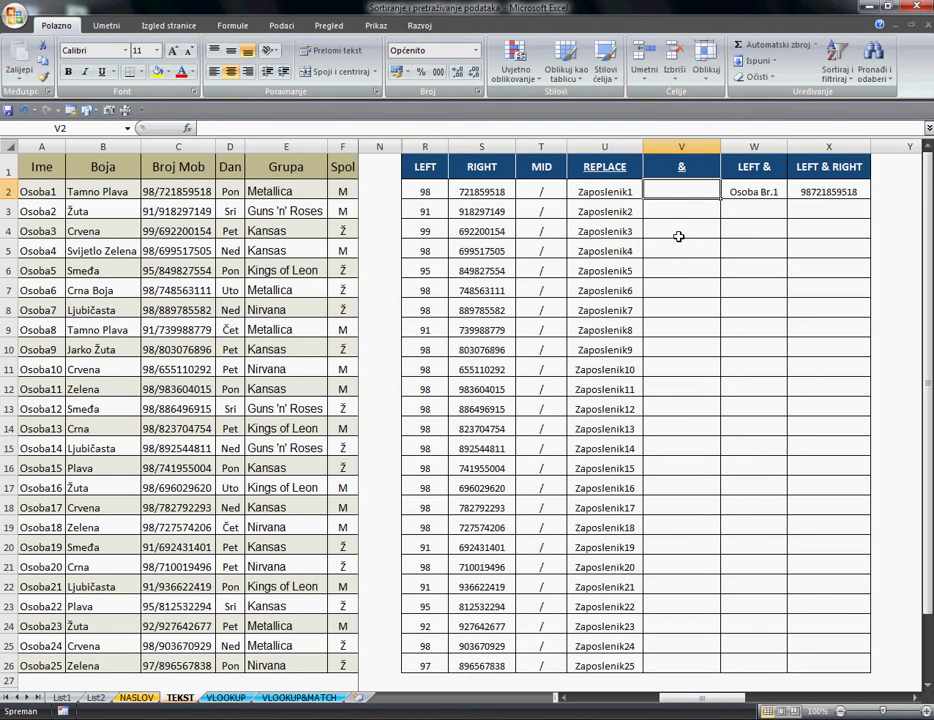
Step: Enter =385&R2&S2 in V2 and fill it down through V26
type("=")
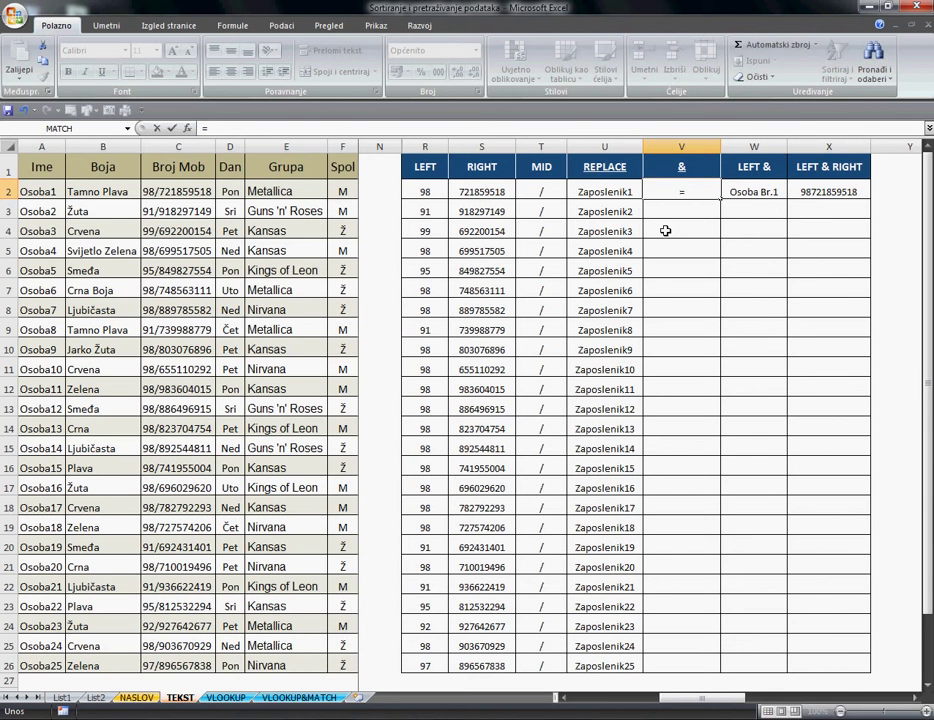
type("385")
type("&")
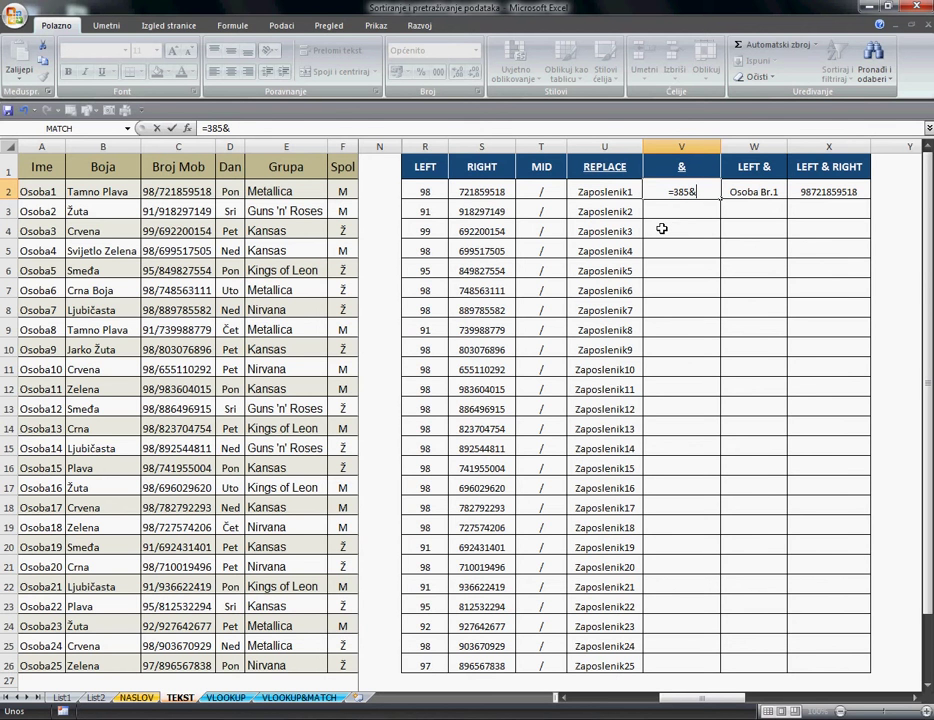
left_click(432, 194)
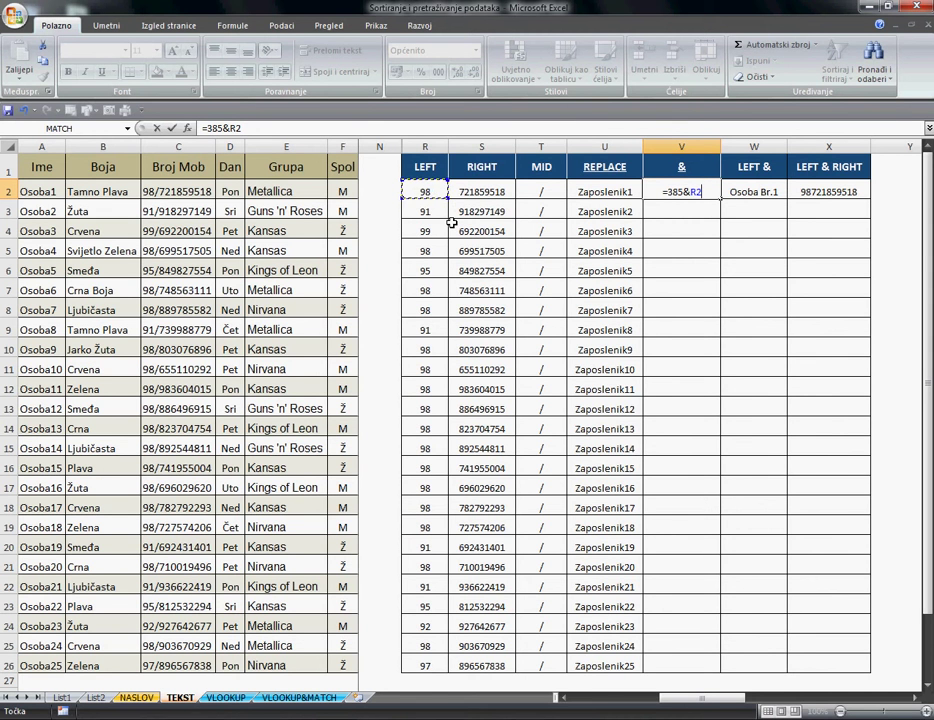
type("&")
left_click(481, 196)
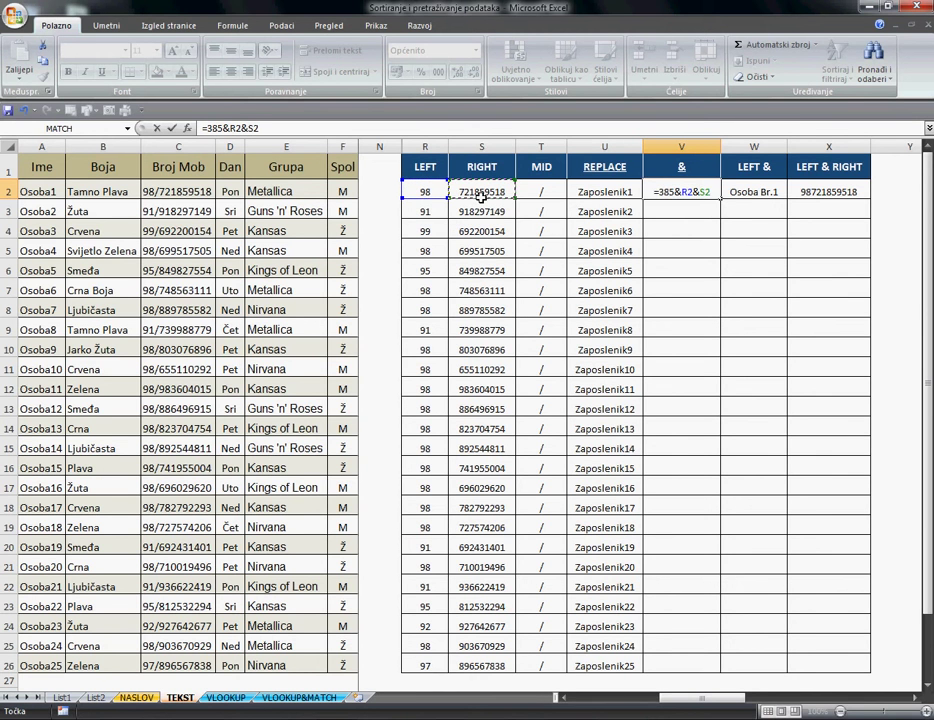
key("Return")
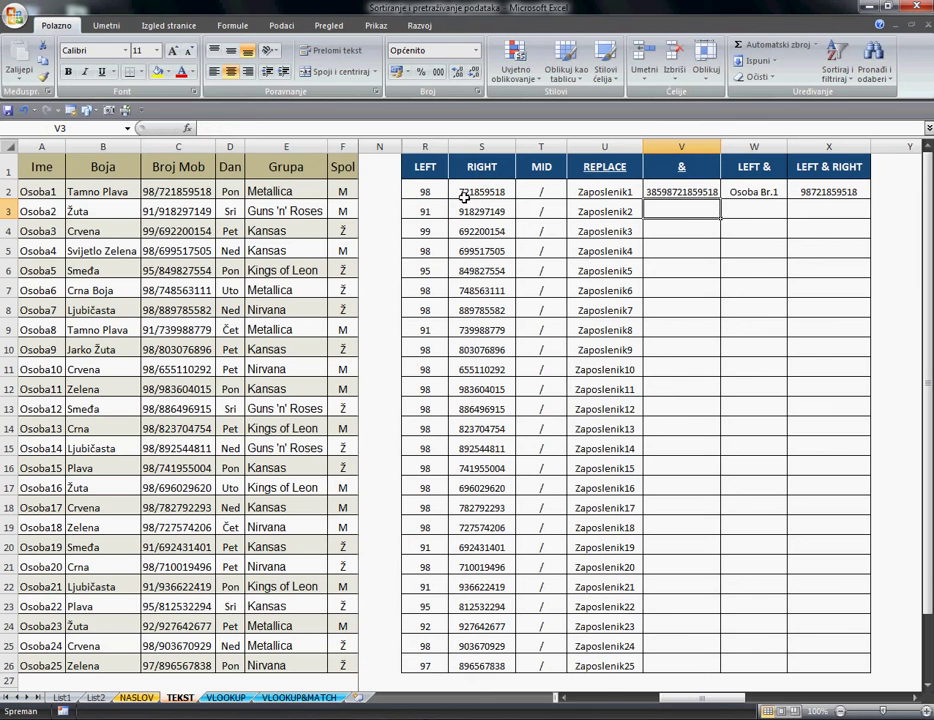
left_click(707, 194)
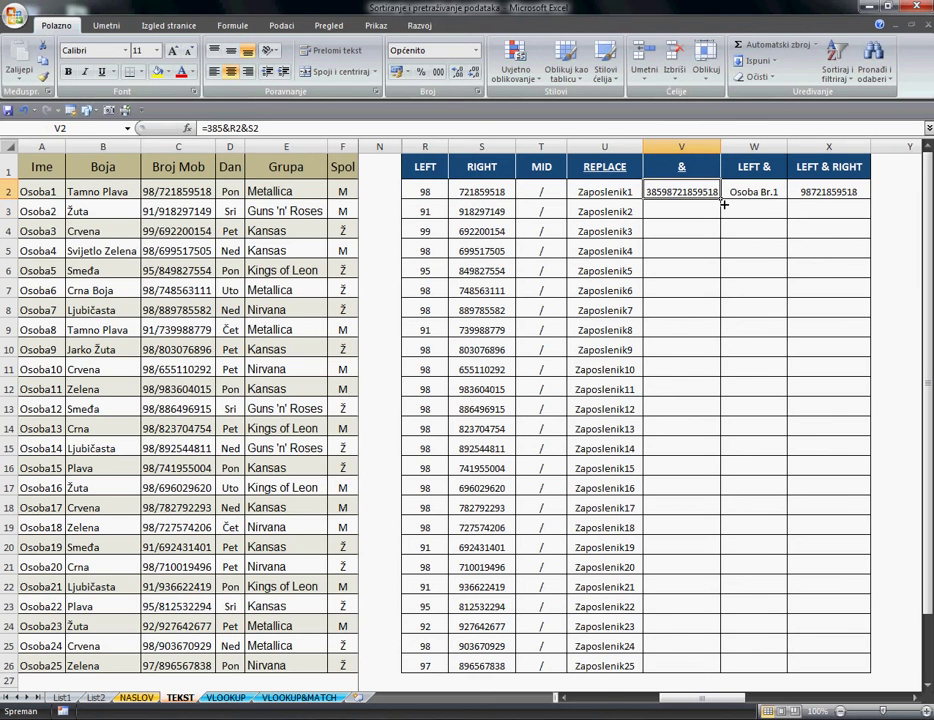
mouse_move(720, 205)
left_mouse_down()
mouse_move(735, 634)
mouse_move(728, 668)
left_mouse_up()
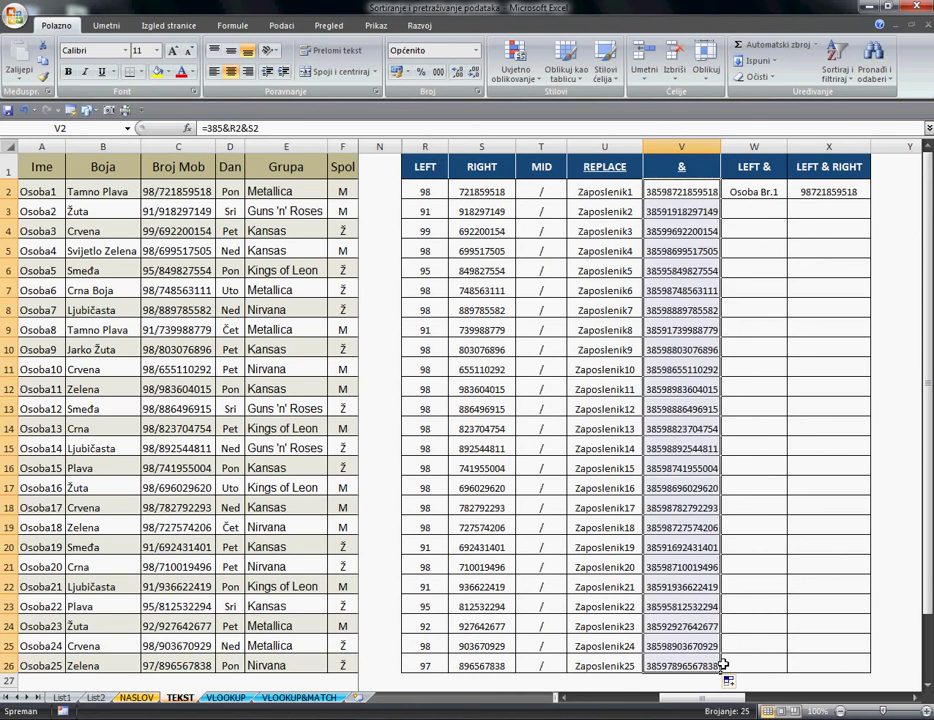
left_click(900, 212)
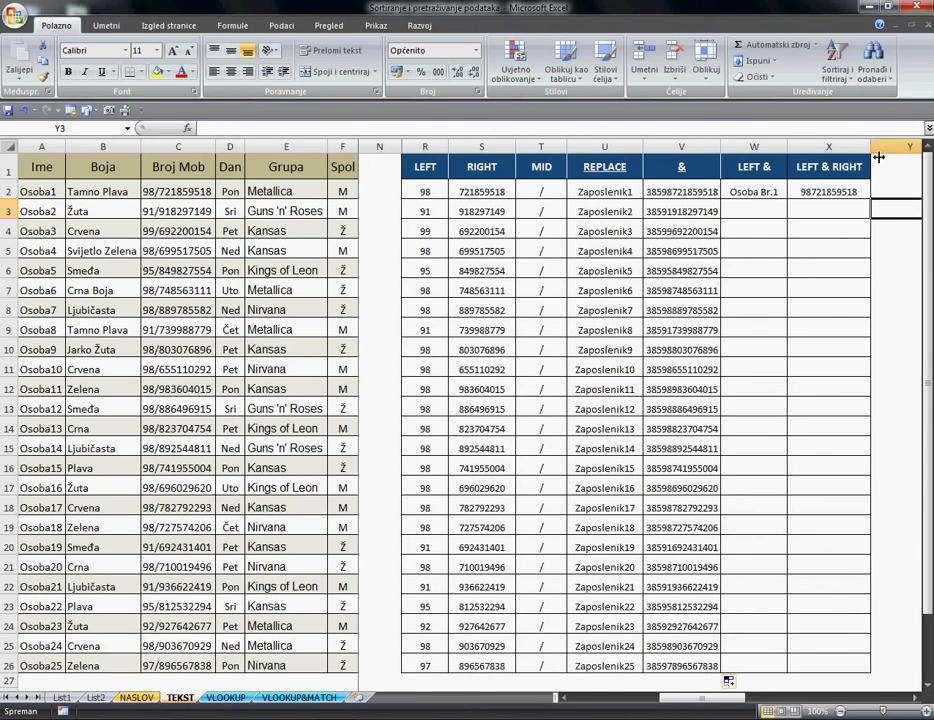
left_click_drag(871, 160, 875, 160)
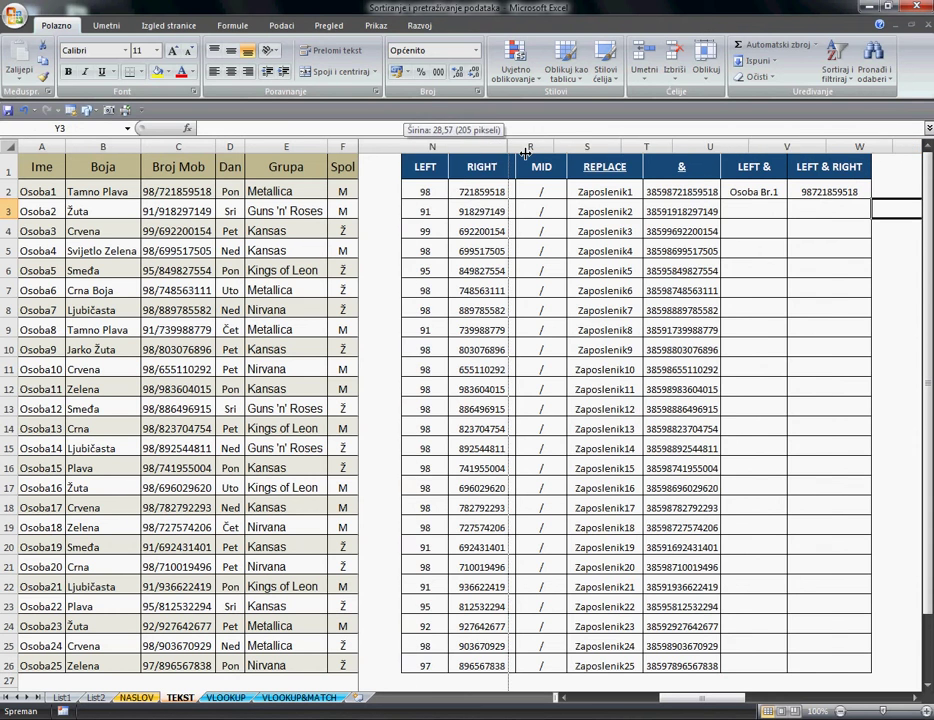
Step: Widen column N and enter =CONCATENATE(R2;S2) in N2
left_click_drag(409, 152, 515, 152)
left_click(434, 195)
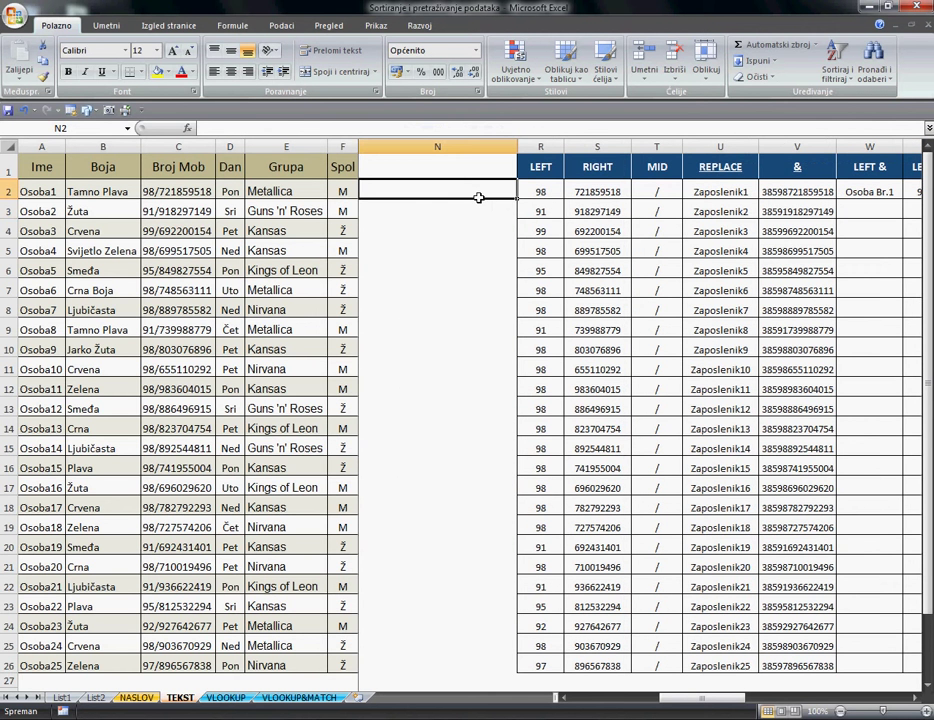
type("=c")
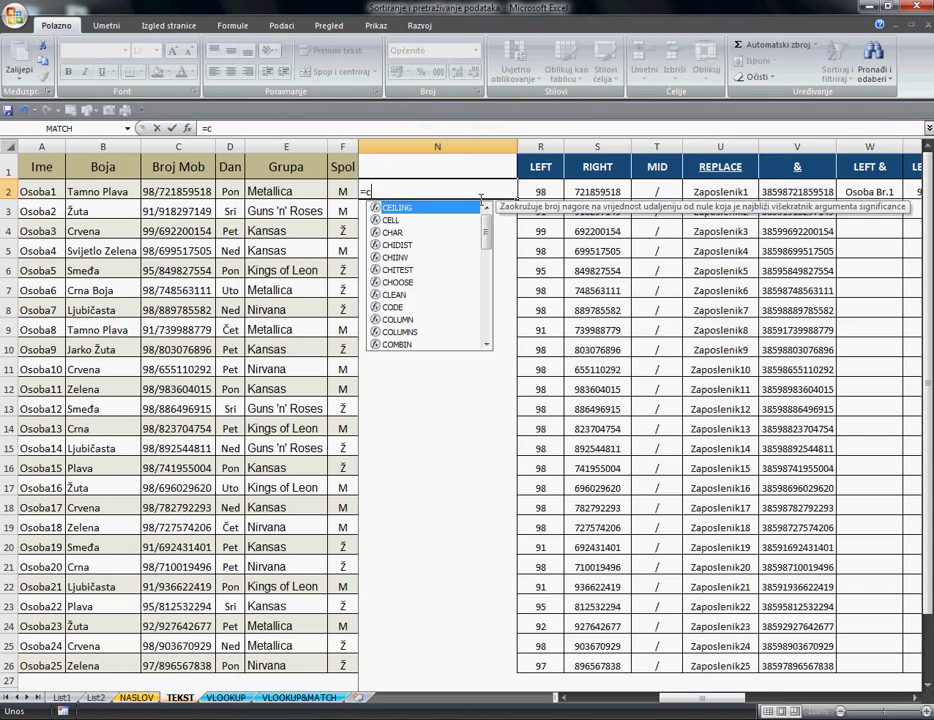
type("on")
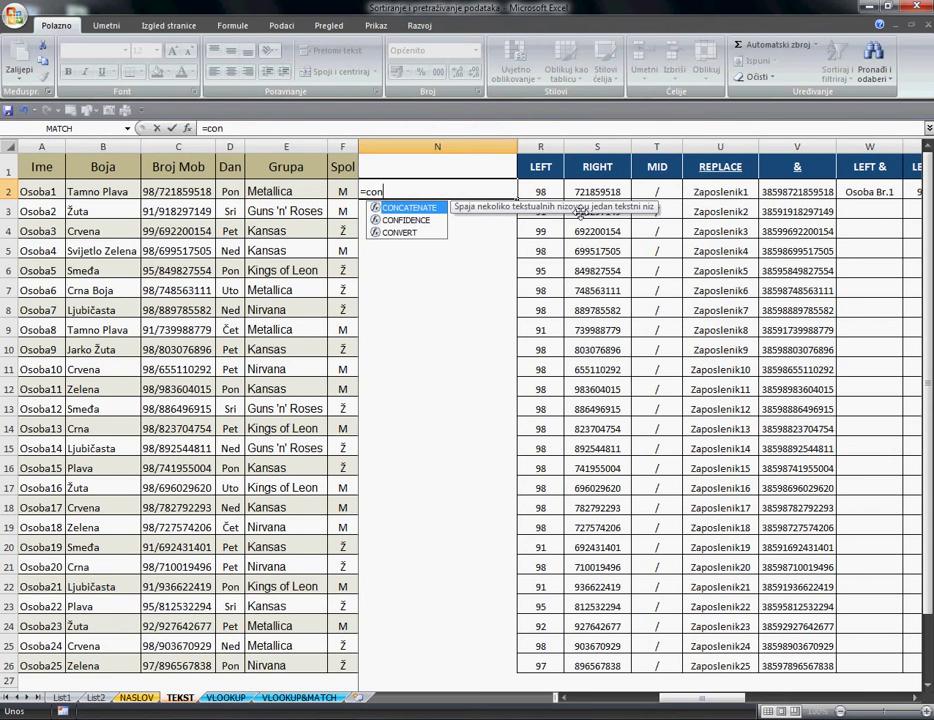
double_click(414, 214)
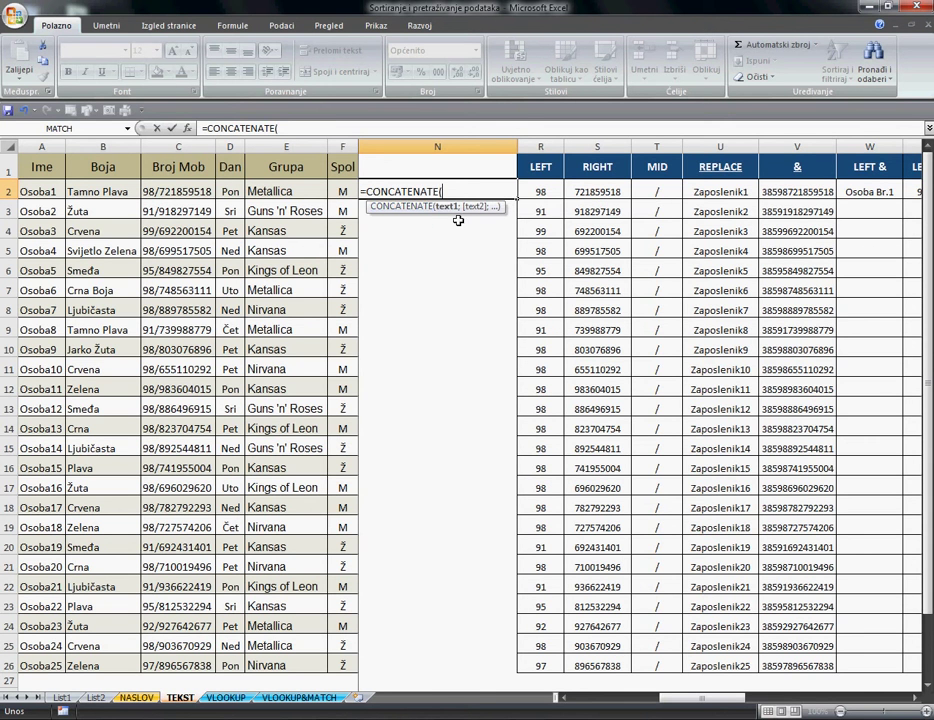
left_click(545, 195)
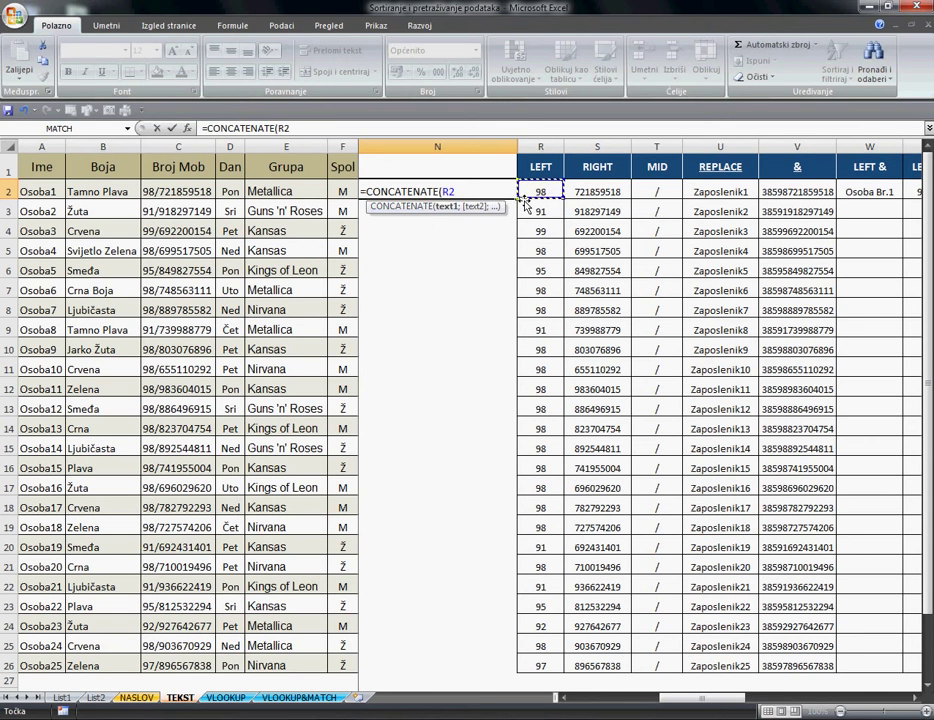
type(";")
left_click(615, 195)
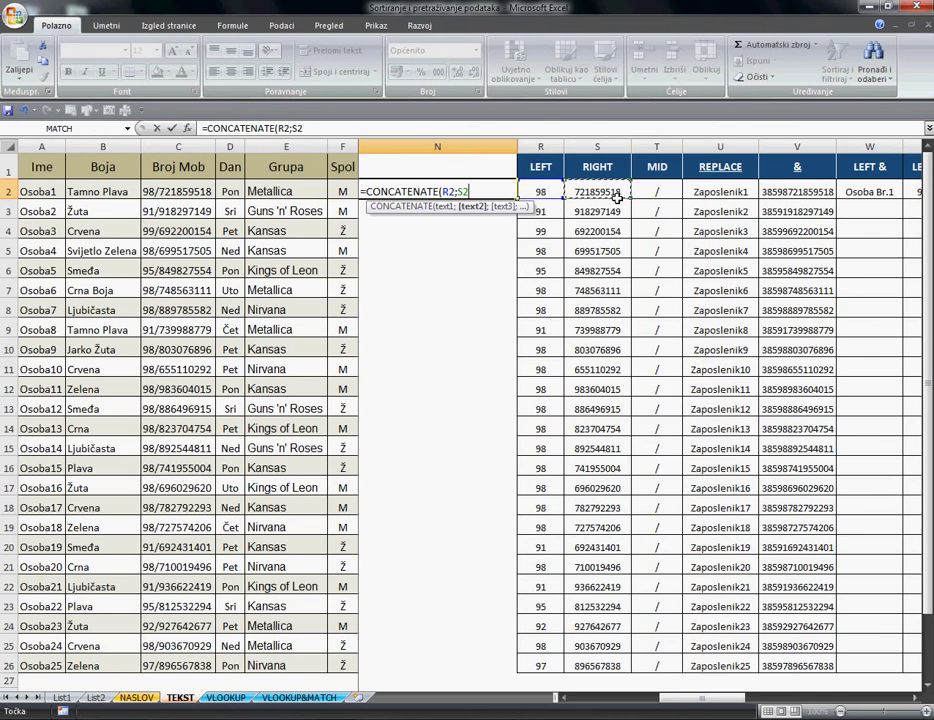
key("Return")
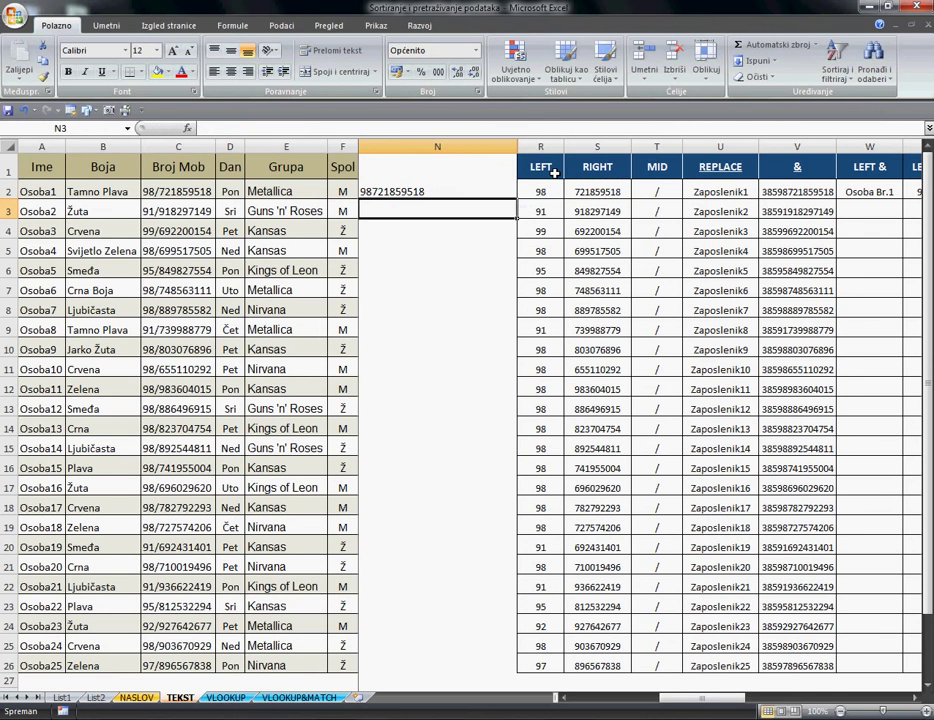
Step: Delete the CONCATENATE formula from N2, leaving it empty
left_click(430, 194)
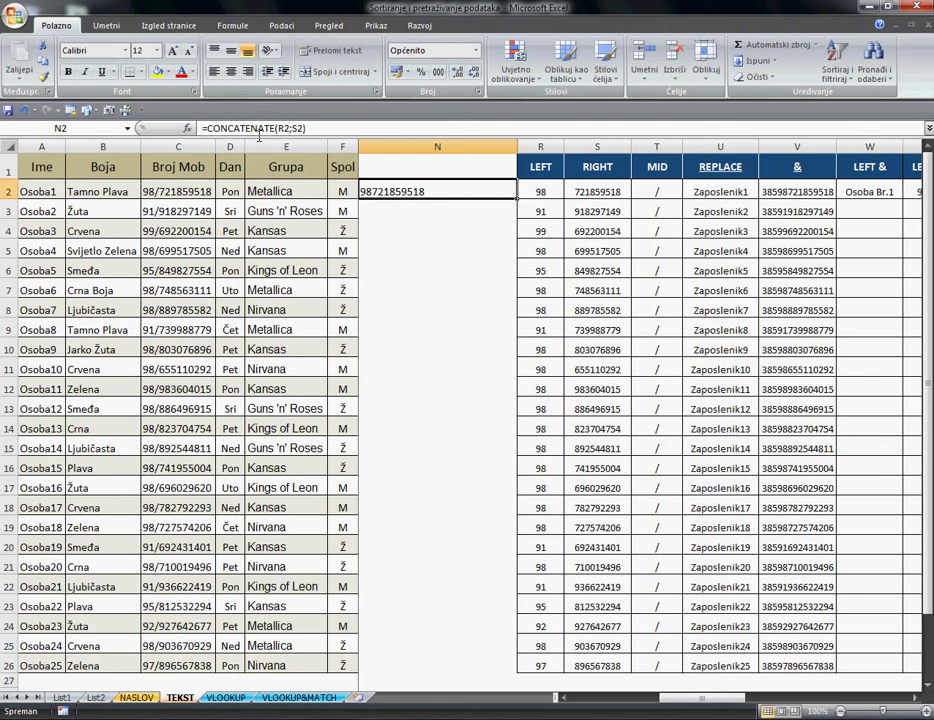
double_click(420, 195)
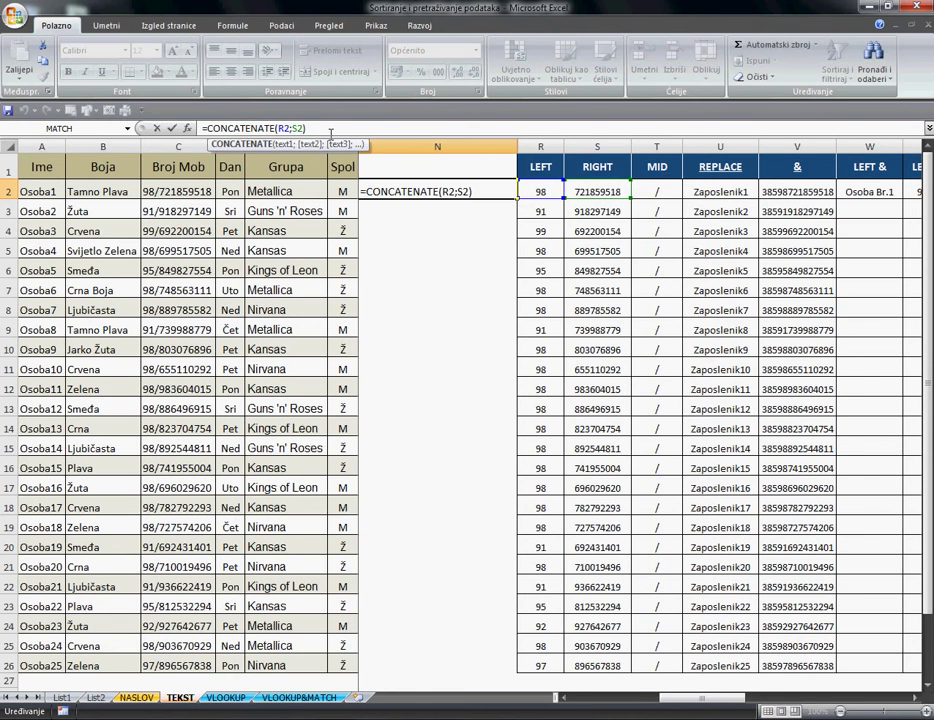
triple_click(210, 127)
key("Delete")
left_click(172, 128)
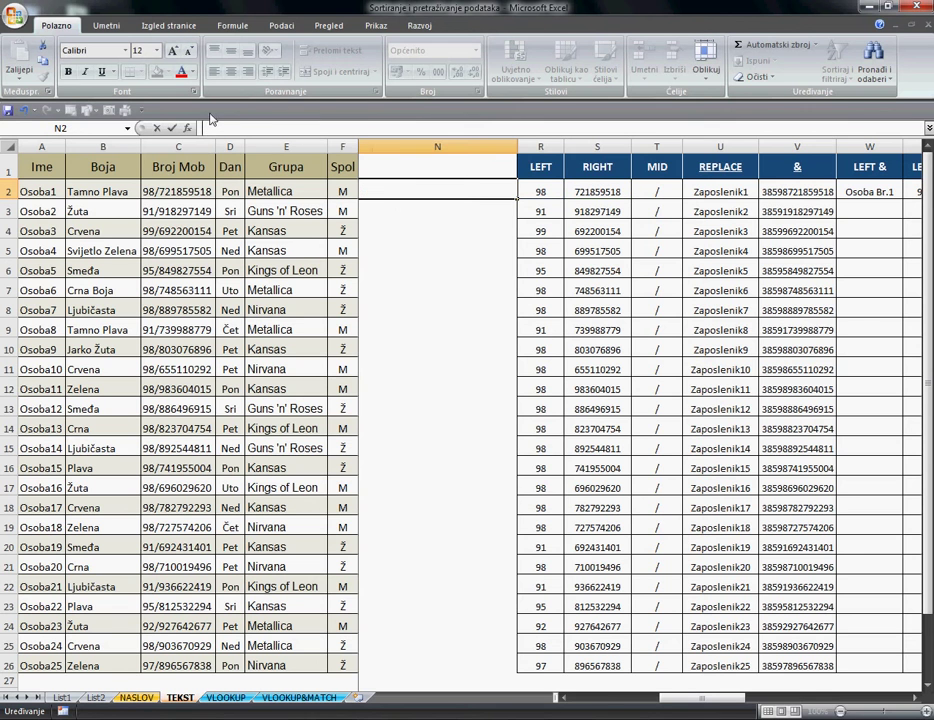
left_click(502, 171)
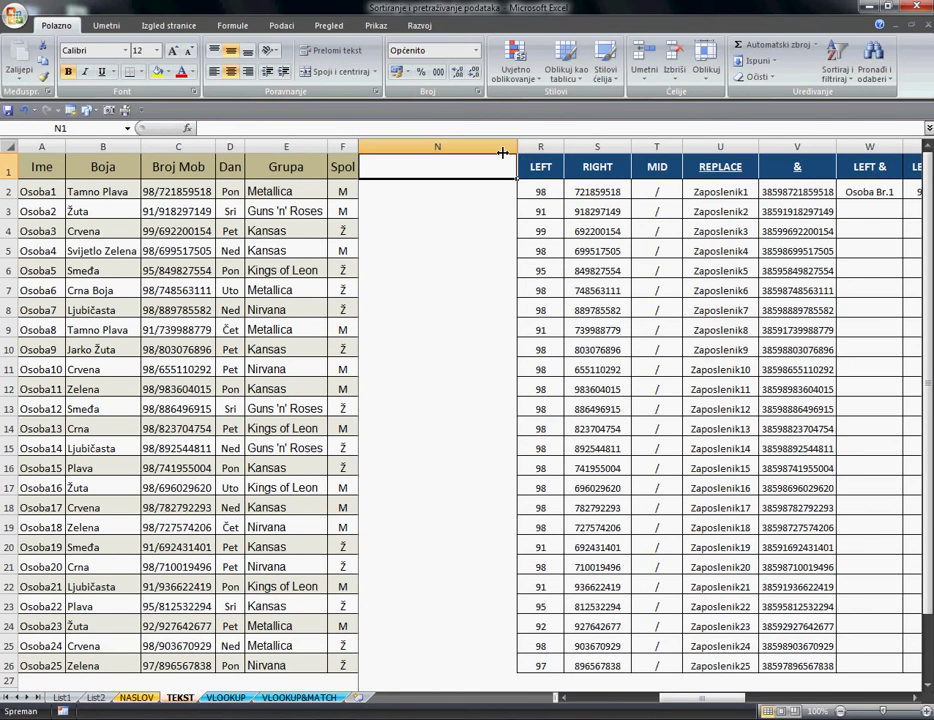
left_click_drag(517, 147, 391, 153)
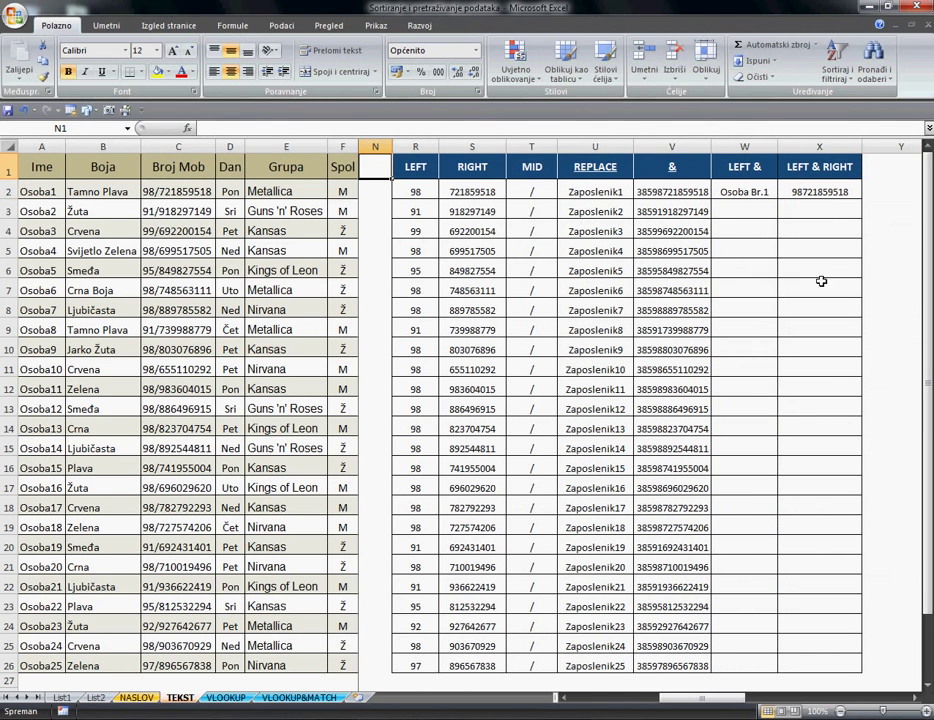
left_click(762, 197)
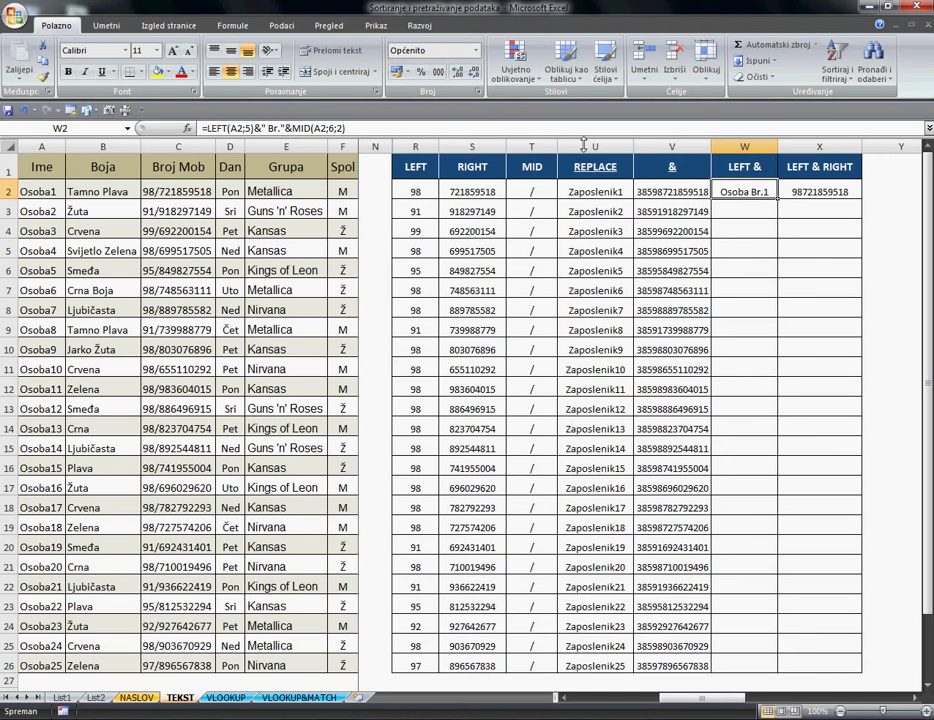
key("Delete")
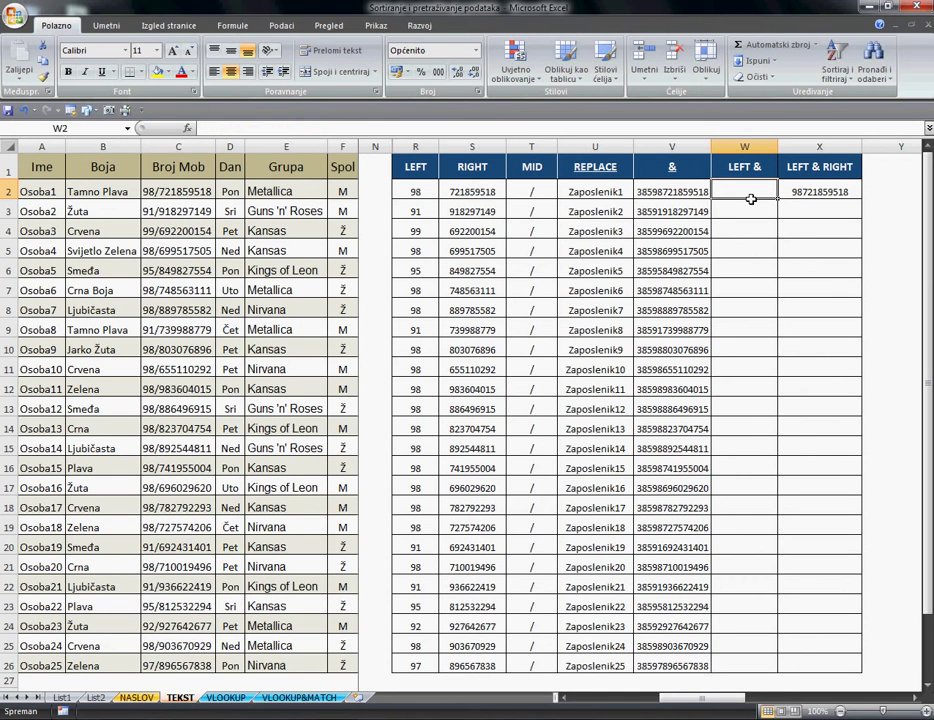
left_click(38, 193)
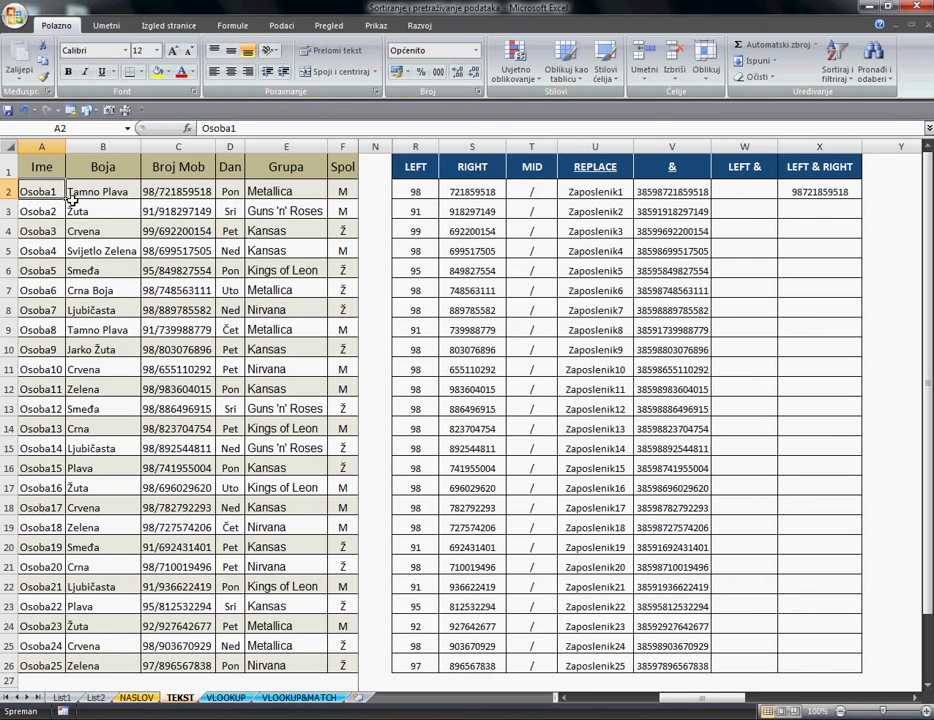
left_click(746, 197)
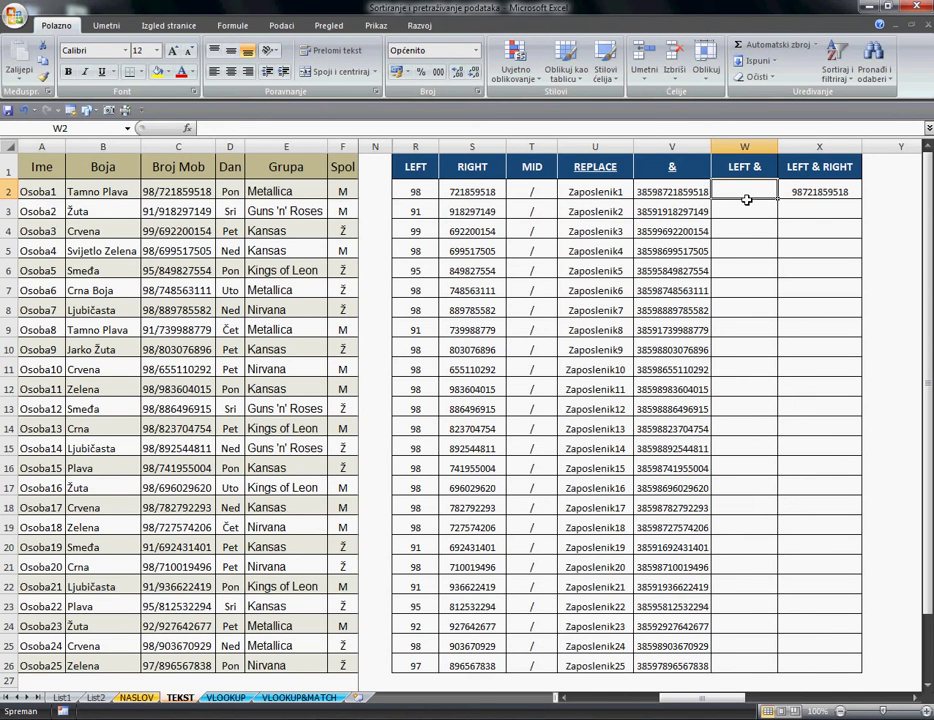
Step: Type =LEFT(A2;5)& followed by an opening quote in W2
type("=")
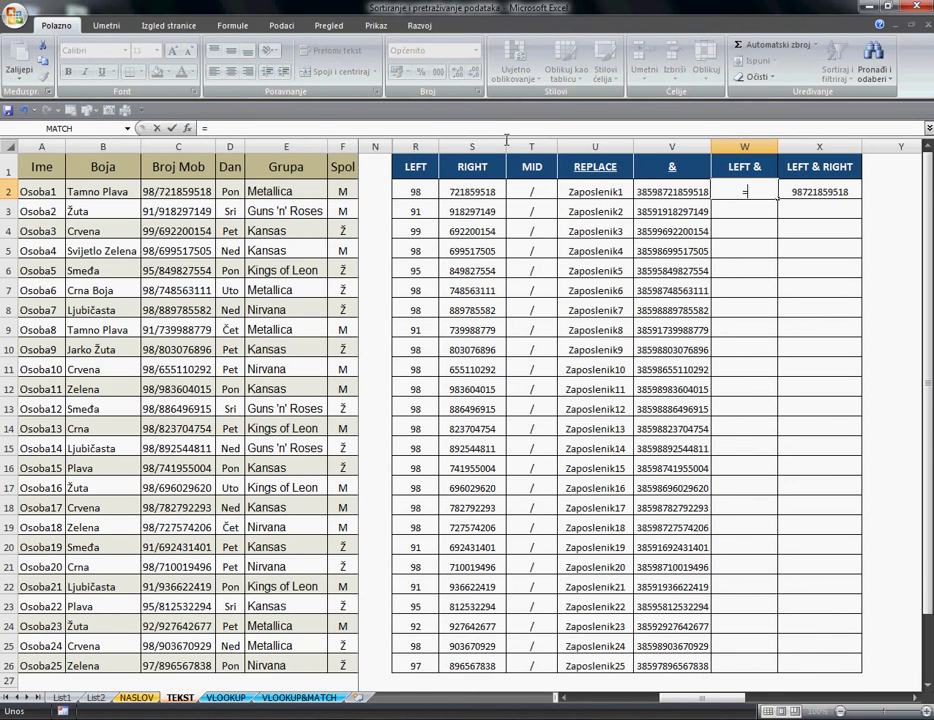
type("lef")
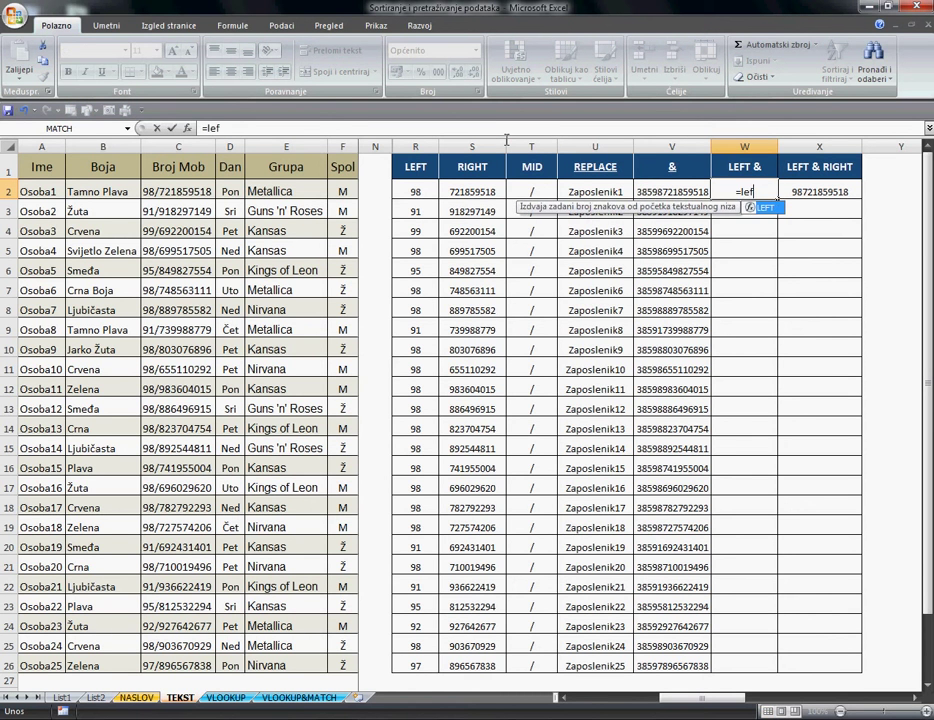
double_click(768, 208)
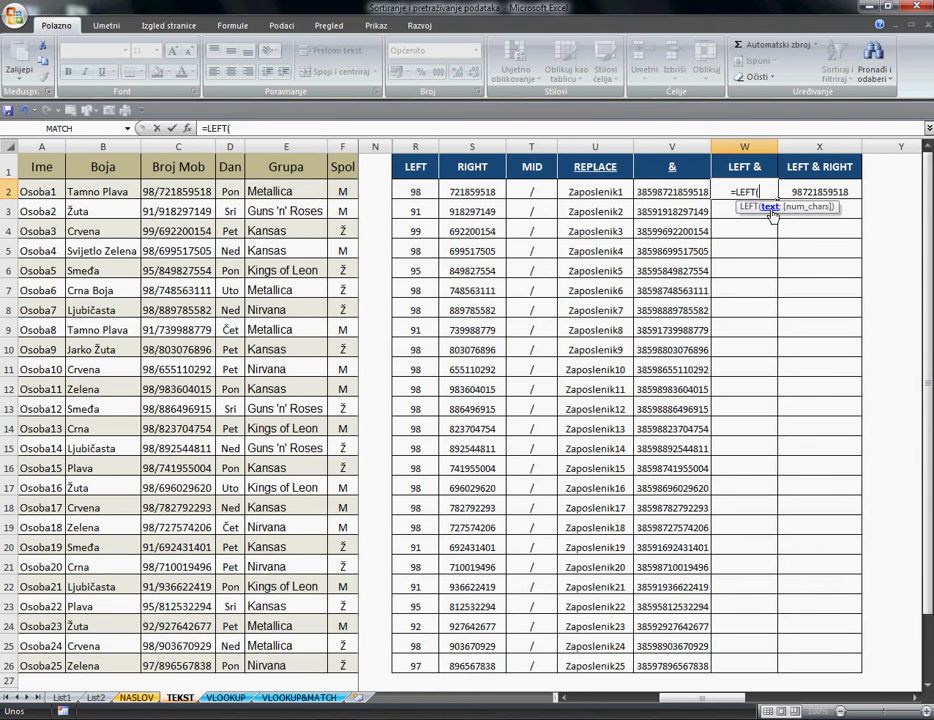
left_click(47, 196)
type(";")
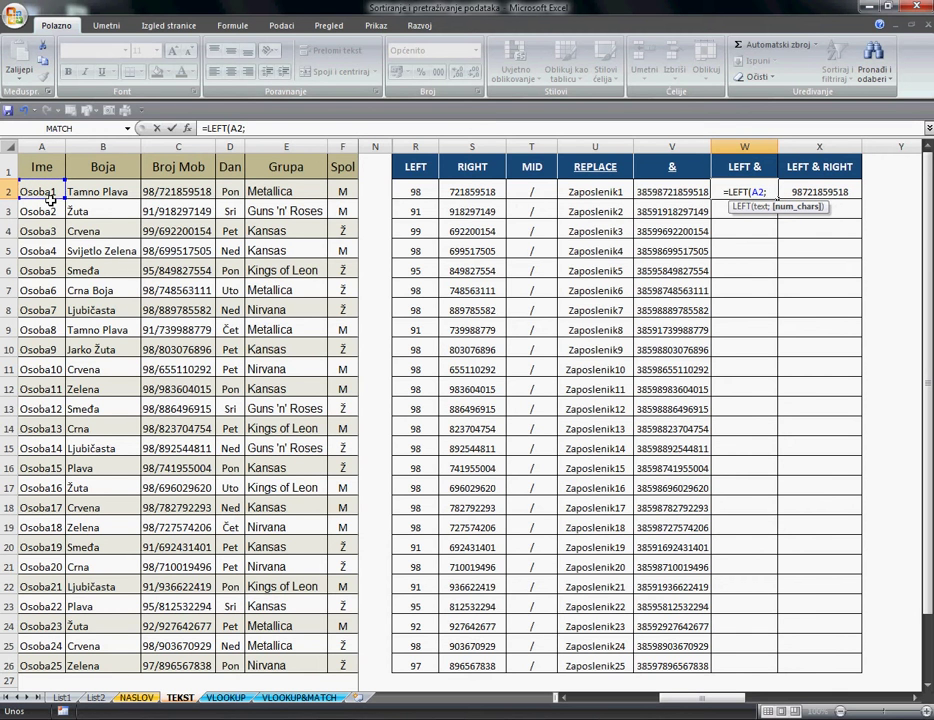
type("5")
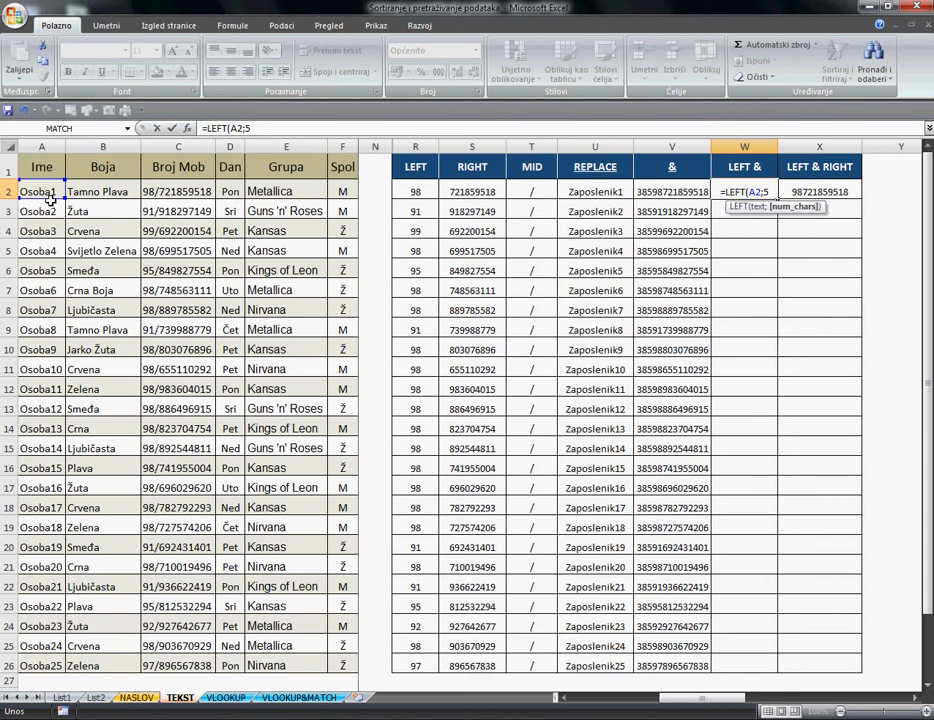
type(")")
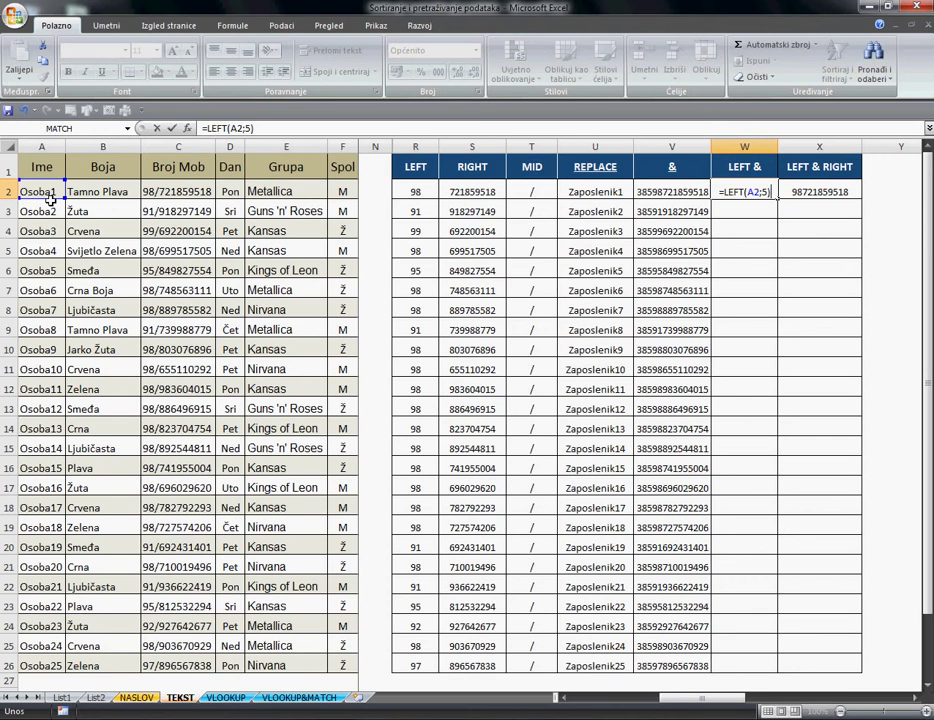
type("&")
type("\"")
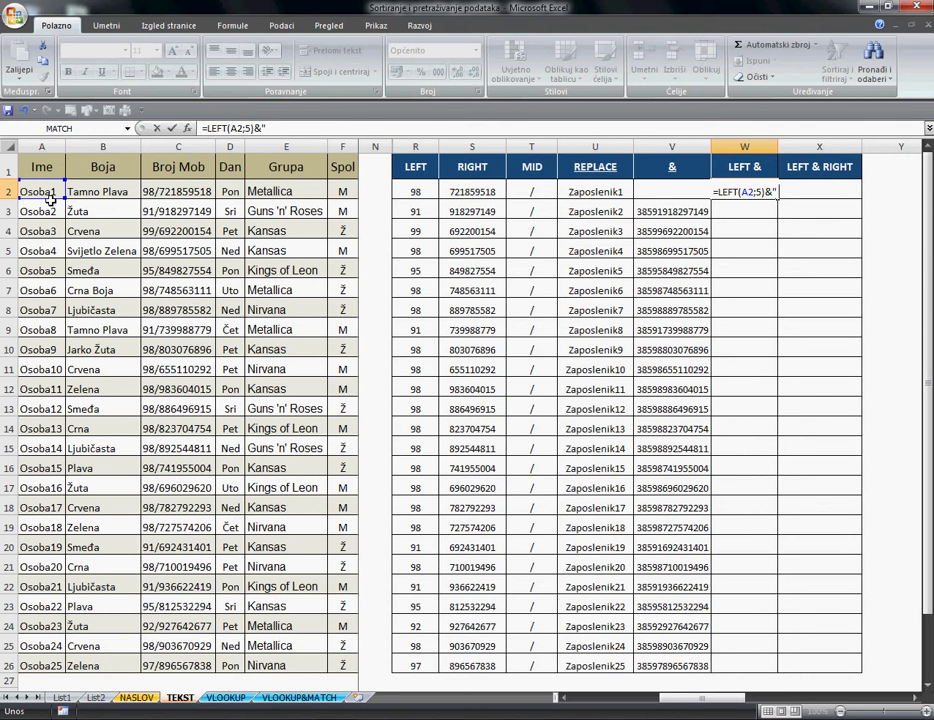
Step: Complete W2 as =LEFT(A2;5)&" Br."&MID(A2;6;2) so it shows Osoba Br.1
type("Br")
type(".")
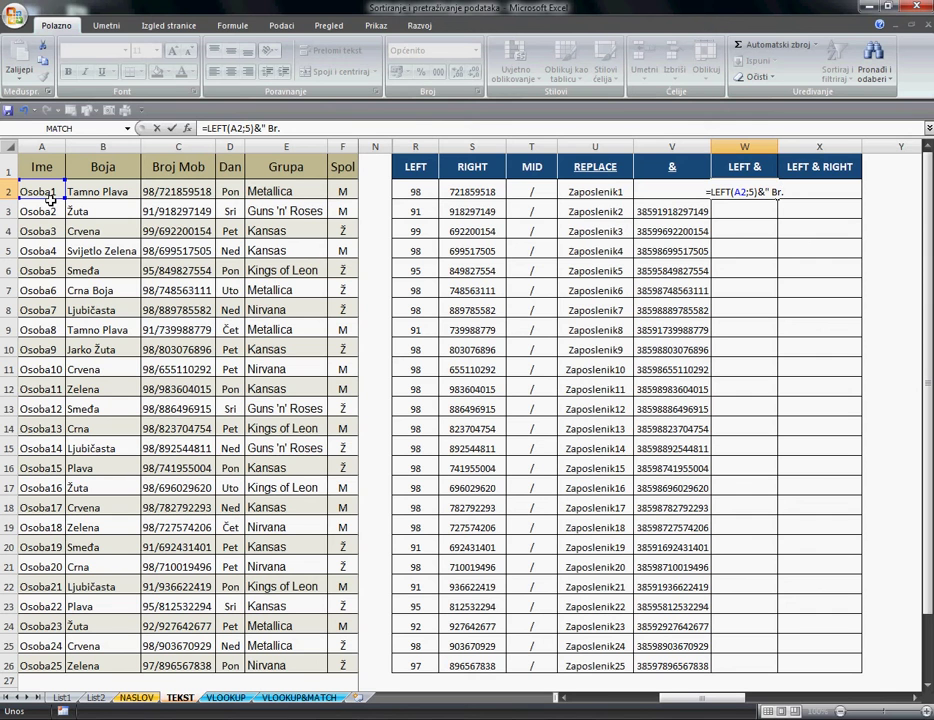
type("\"")
type("&")
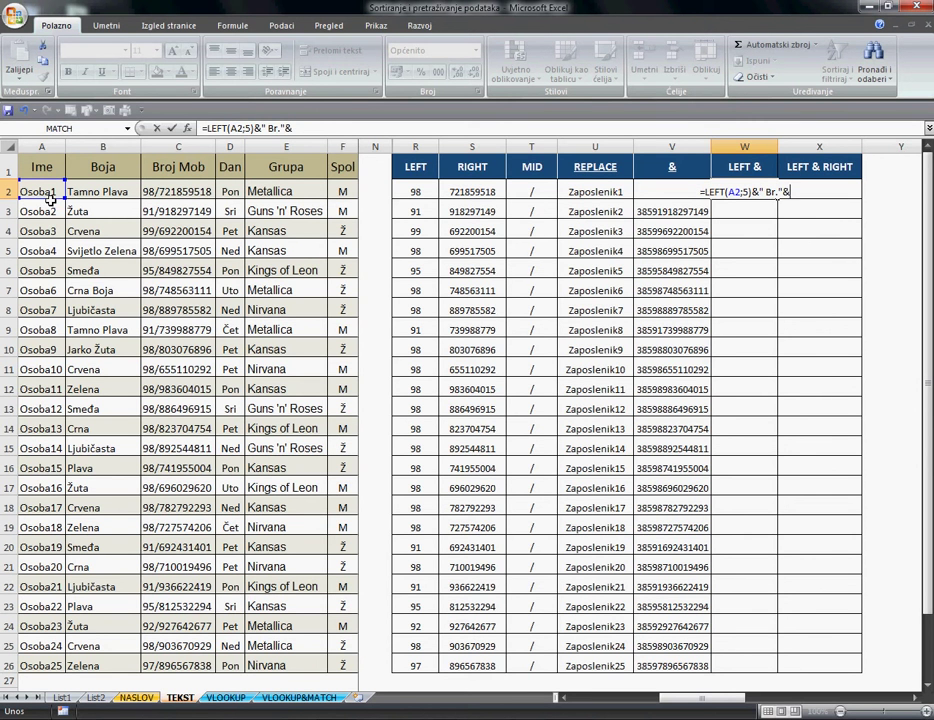
type("mid")
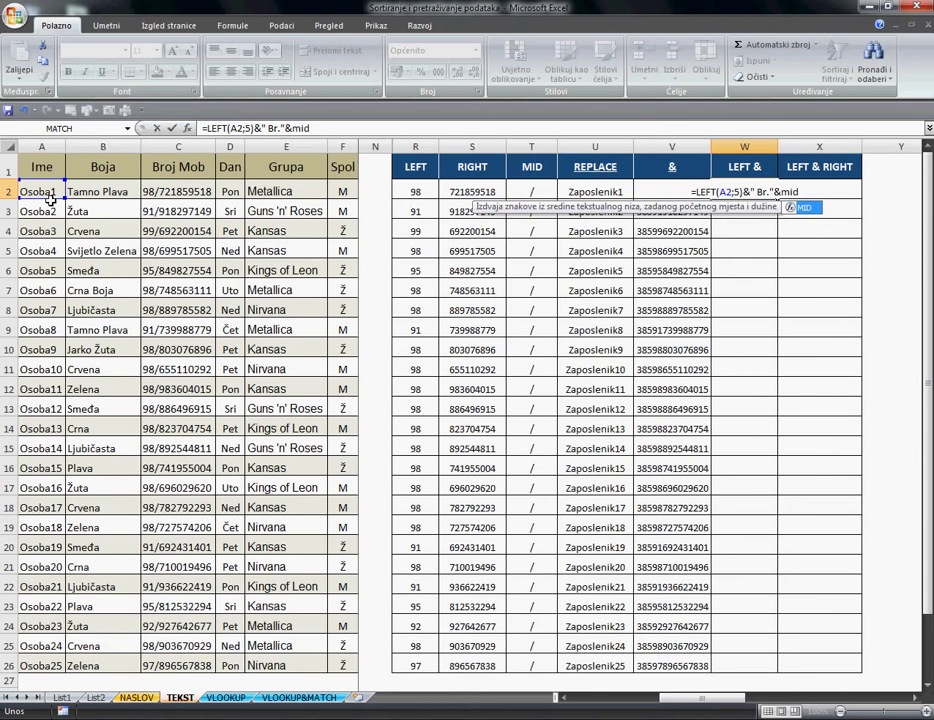
double_click(810, 209)
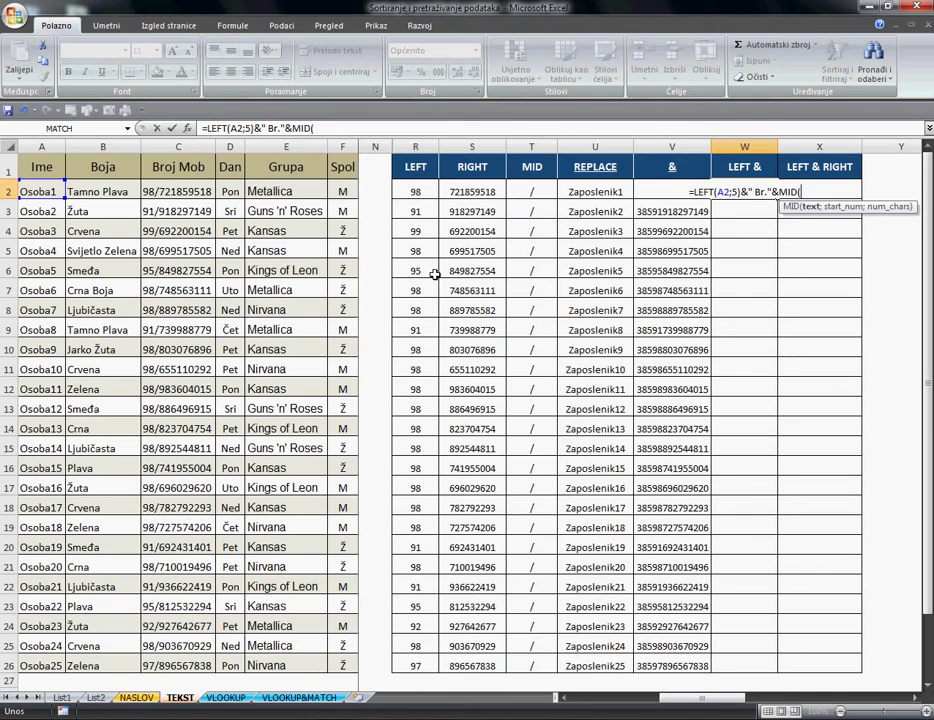
left_click(48, 191)
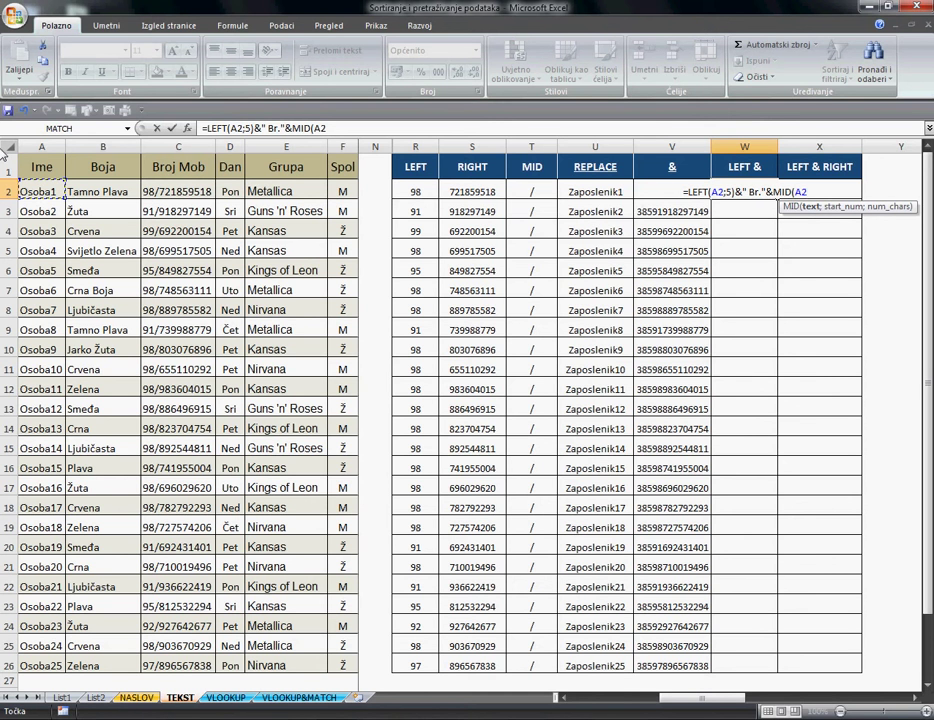
type(";")
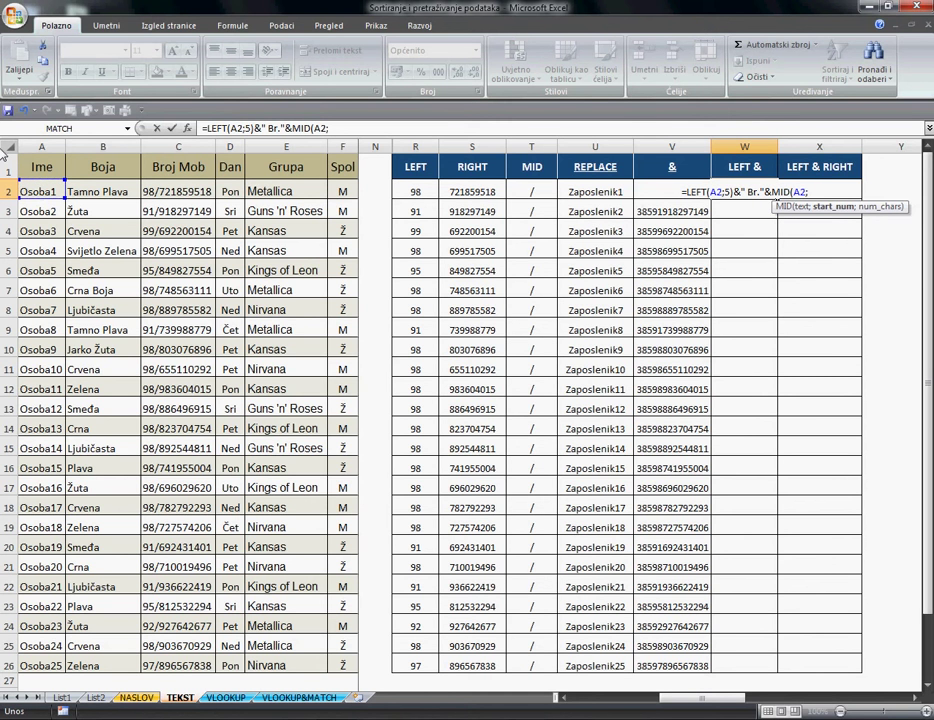
type("6")
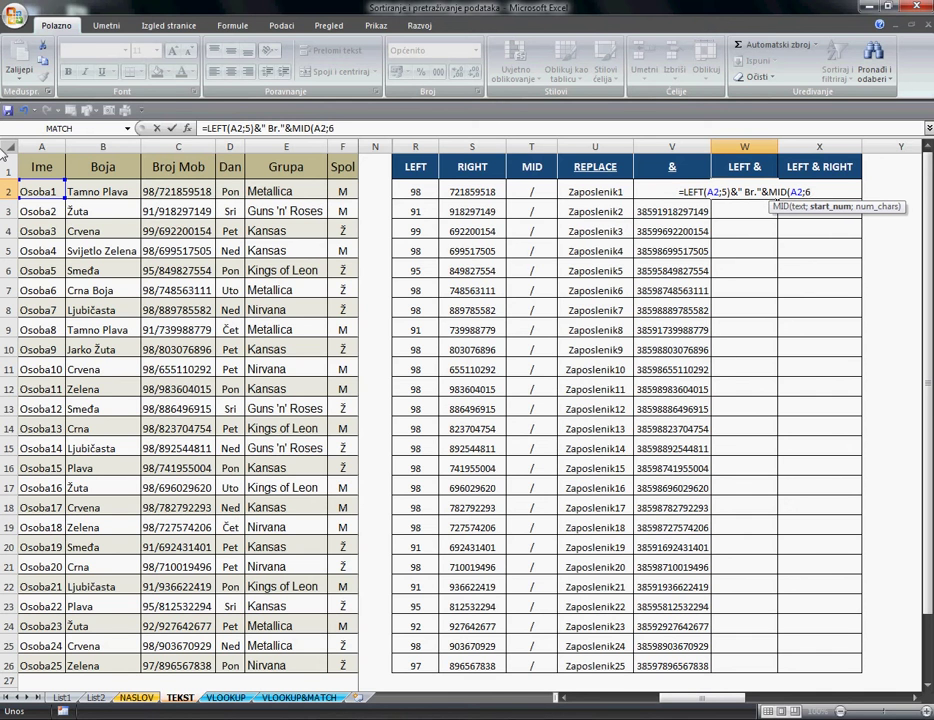
type(";")
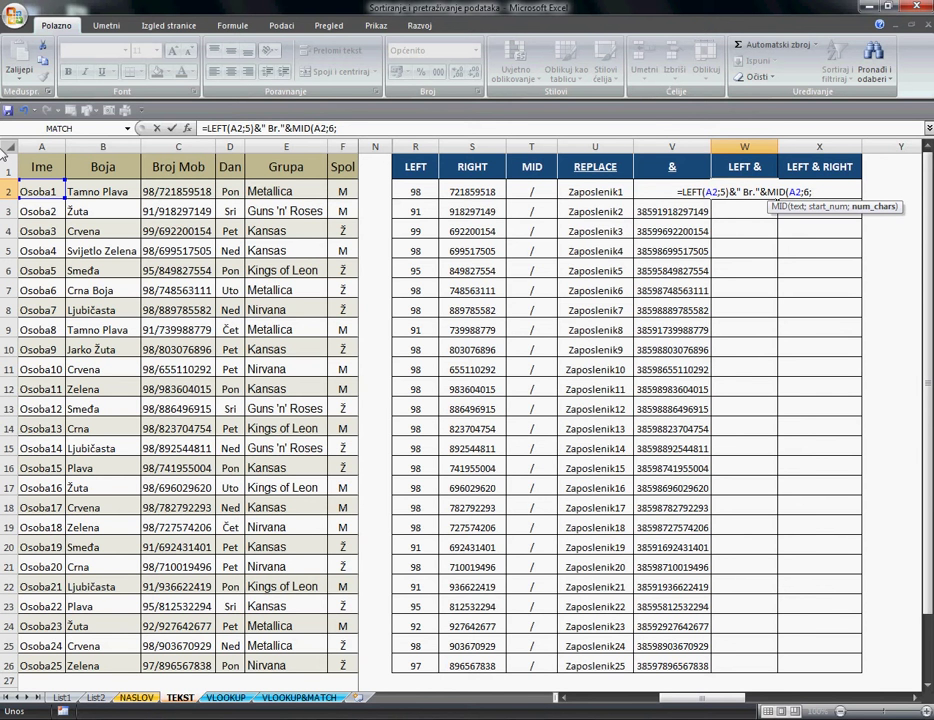
type("2")
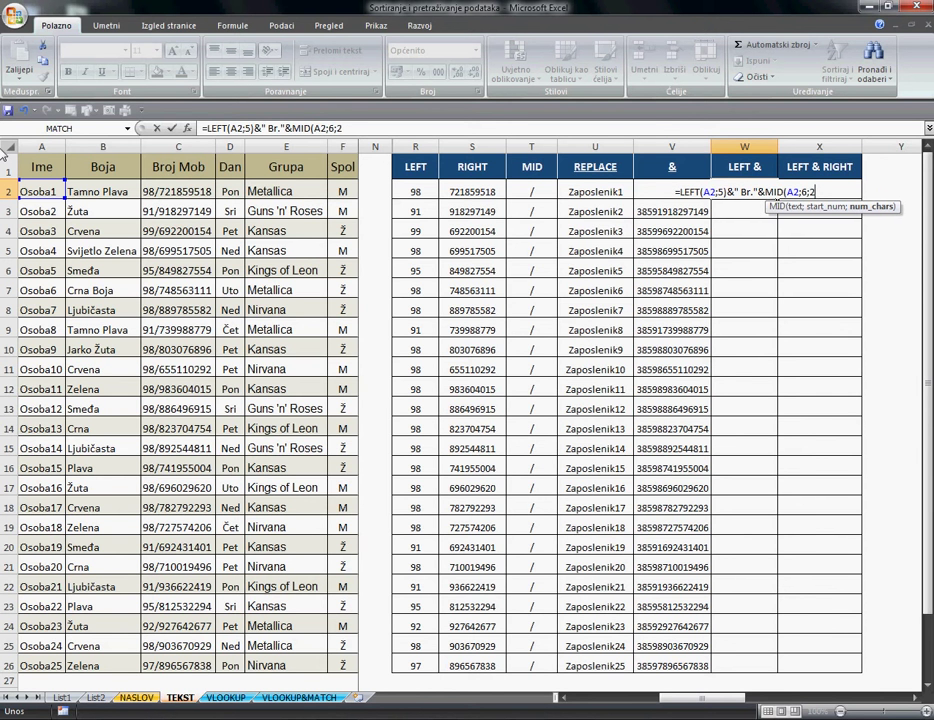
type(")")
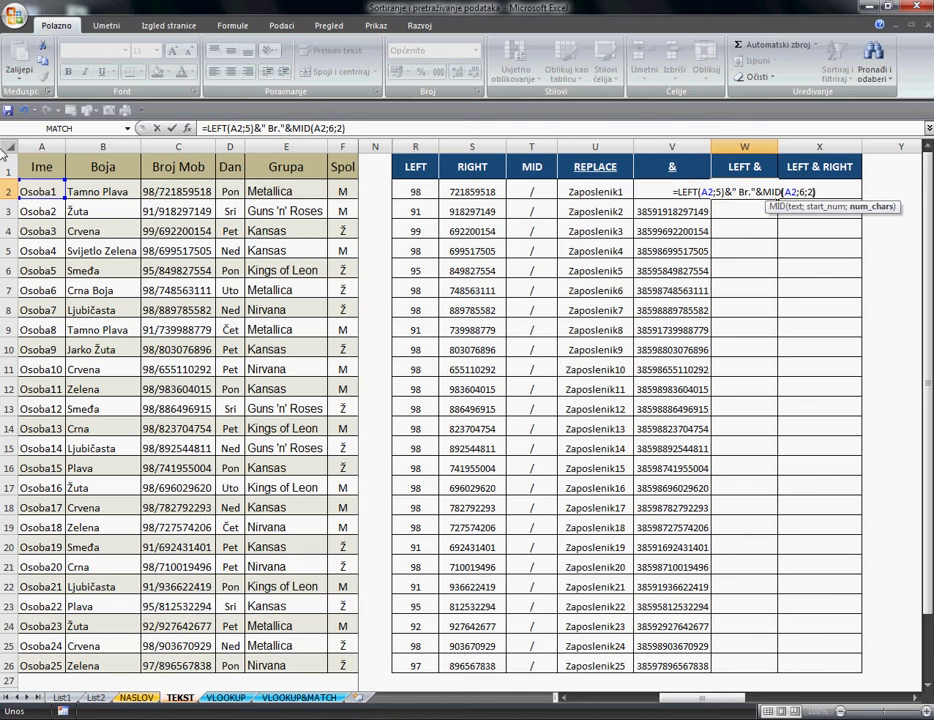
left_click(744, 211)
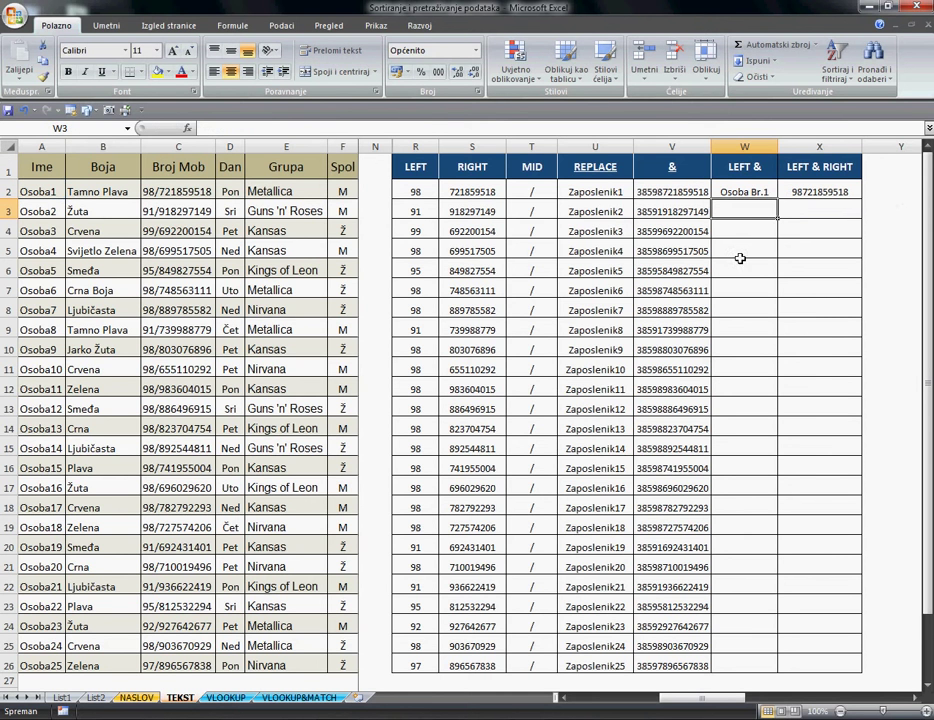
left_click(770, 198)
Step: Fill the W2 formula down to W26 and delete the old formula from X2
left_click_drag(777, 202, 770, 665)
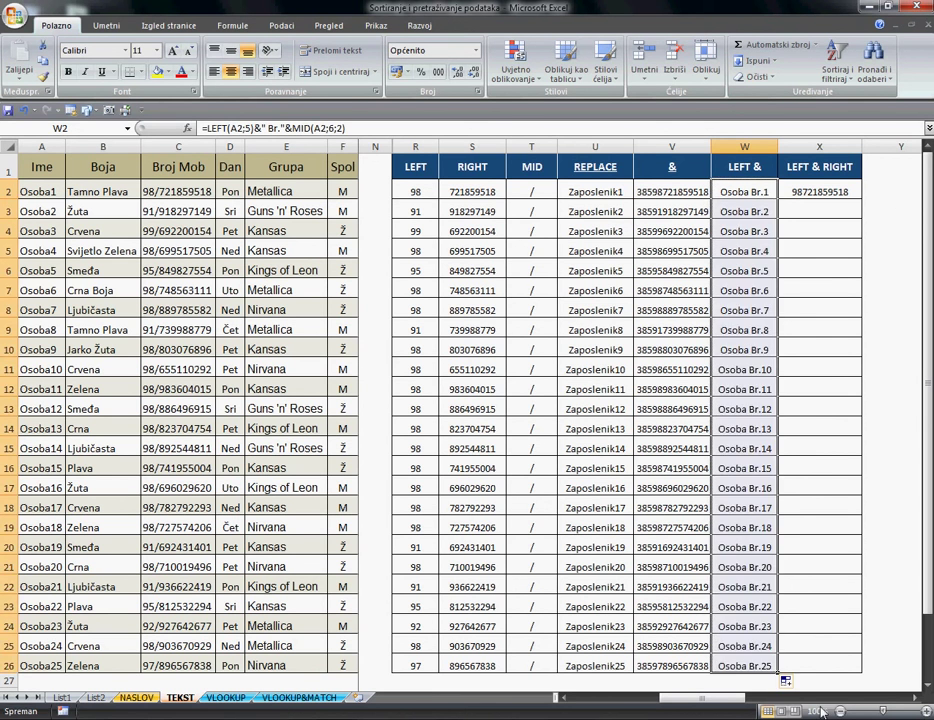
left_click(903, 211)
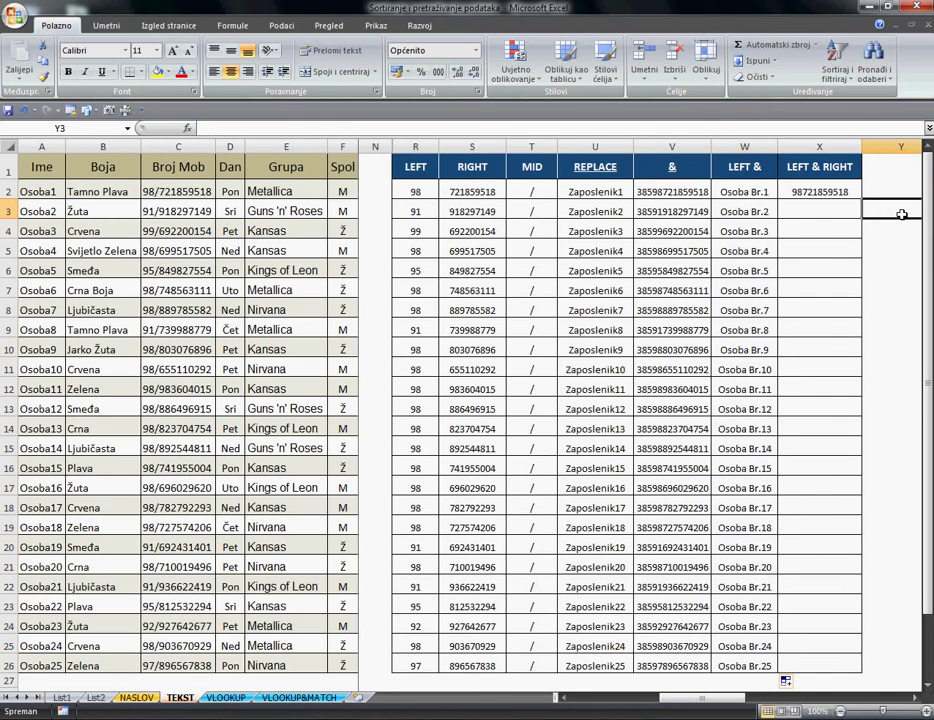
left_click(843, 193)
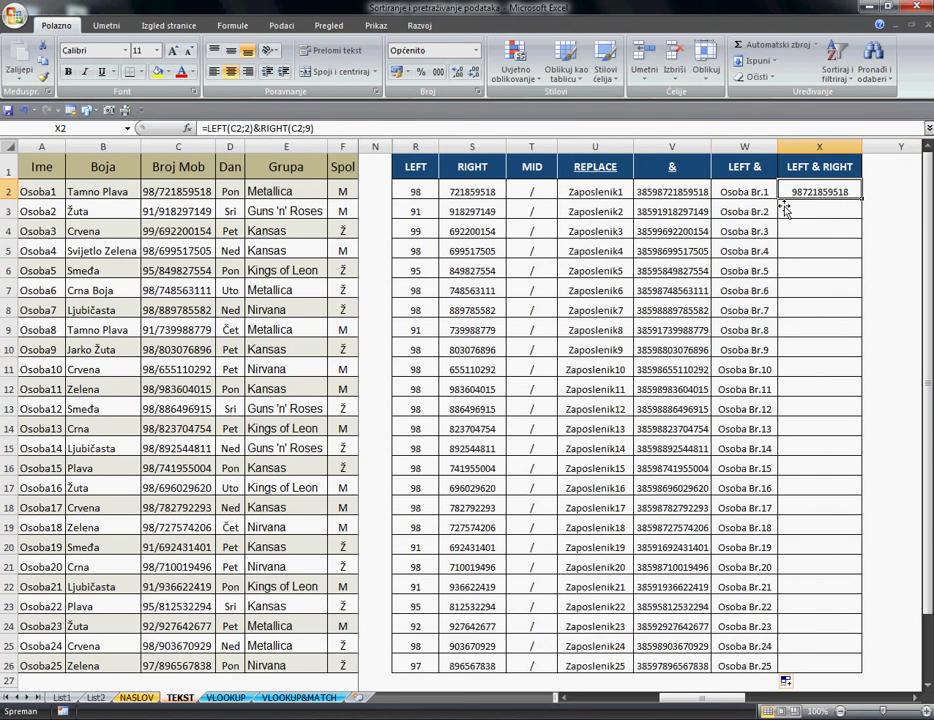
key("Delete")
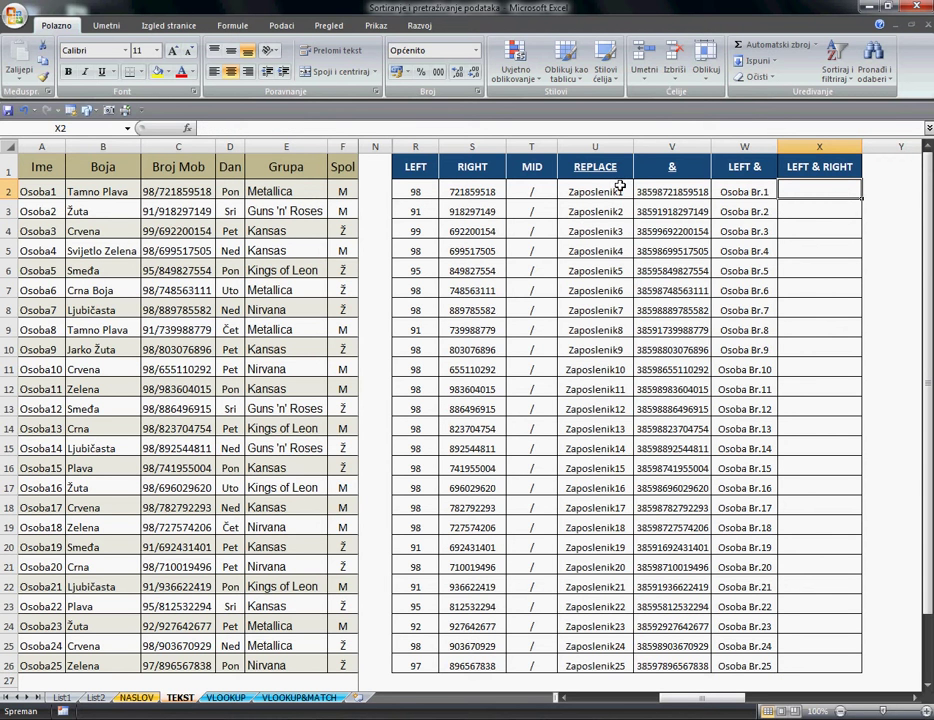
type("=")
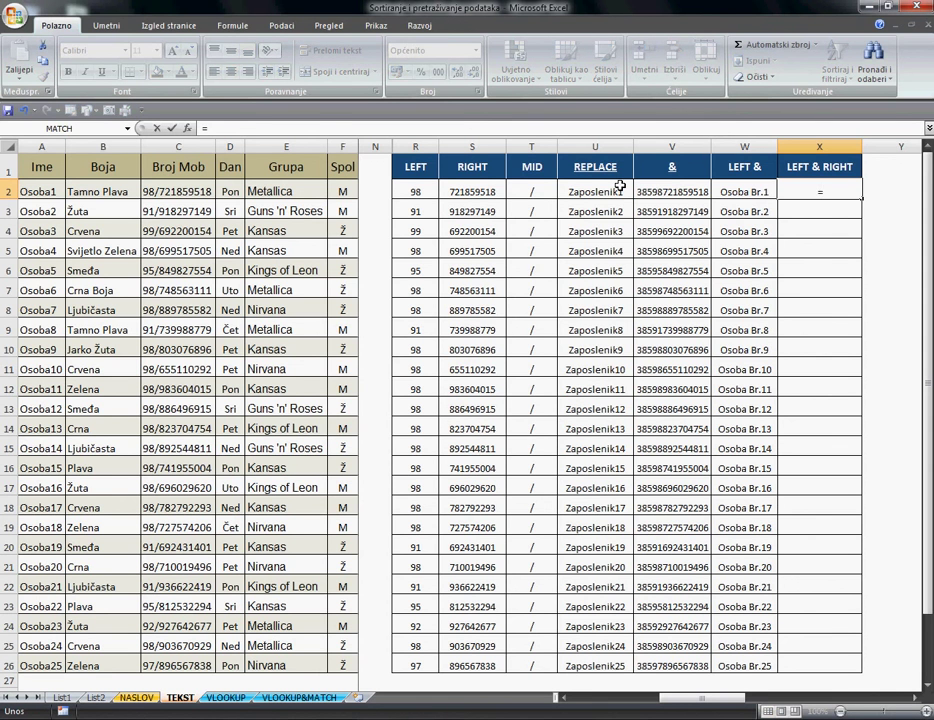
type("le")
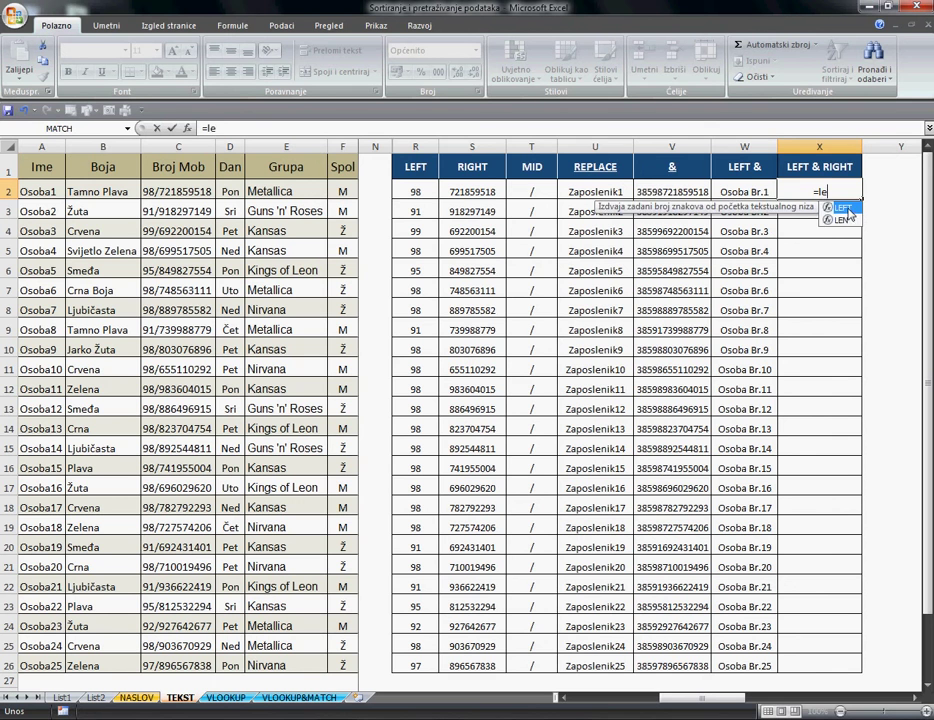
key("Tab")
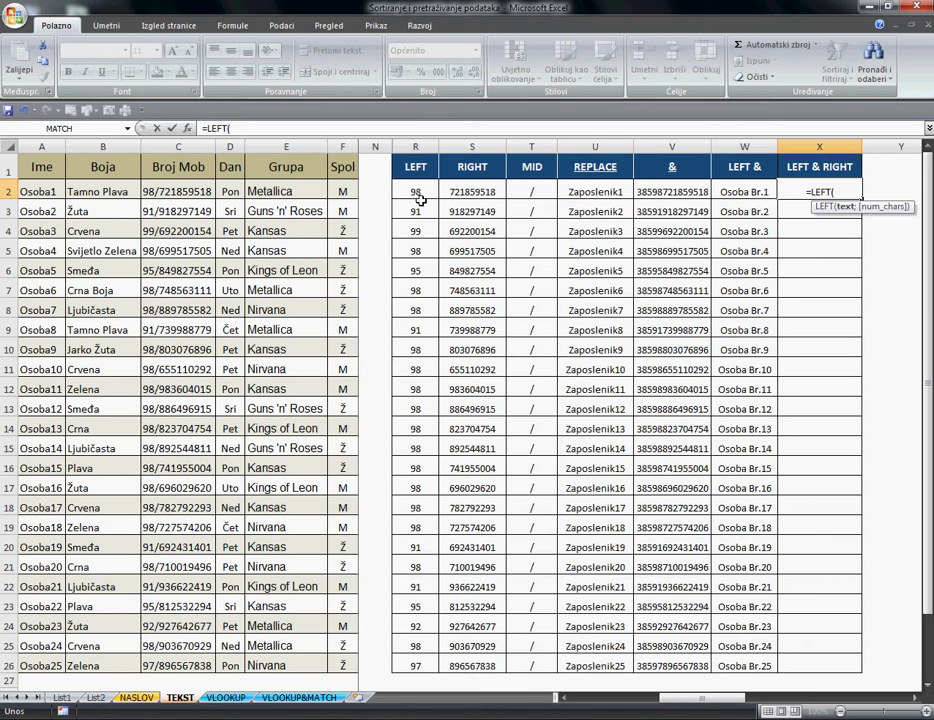
left_click(185, 193)
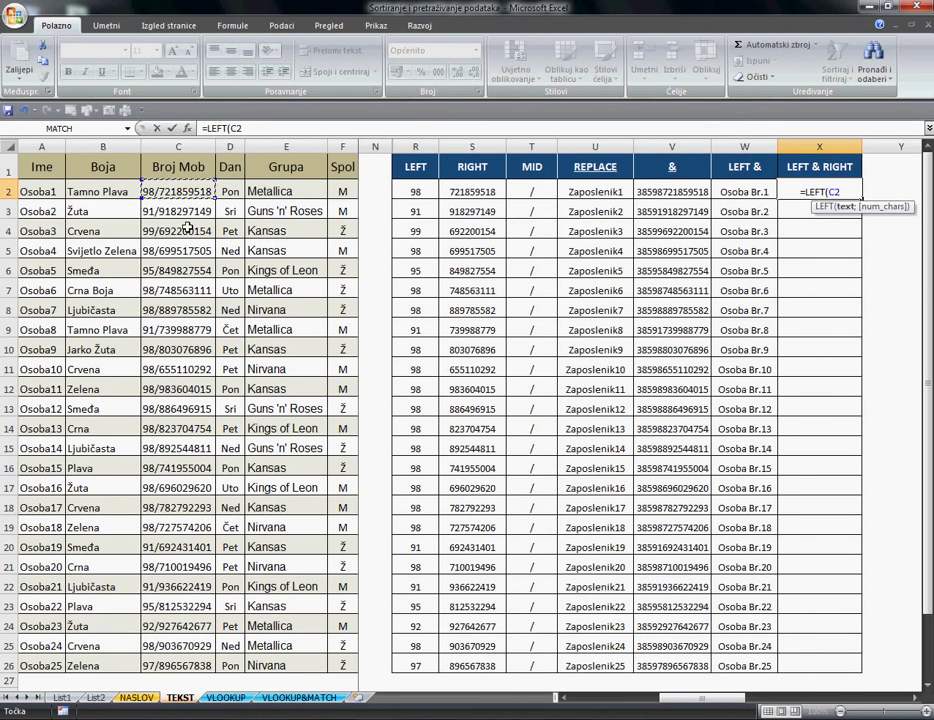
type(";")
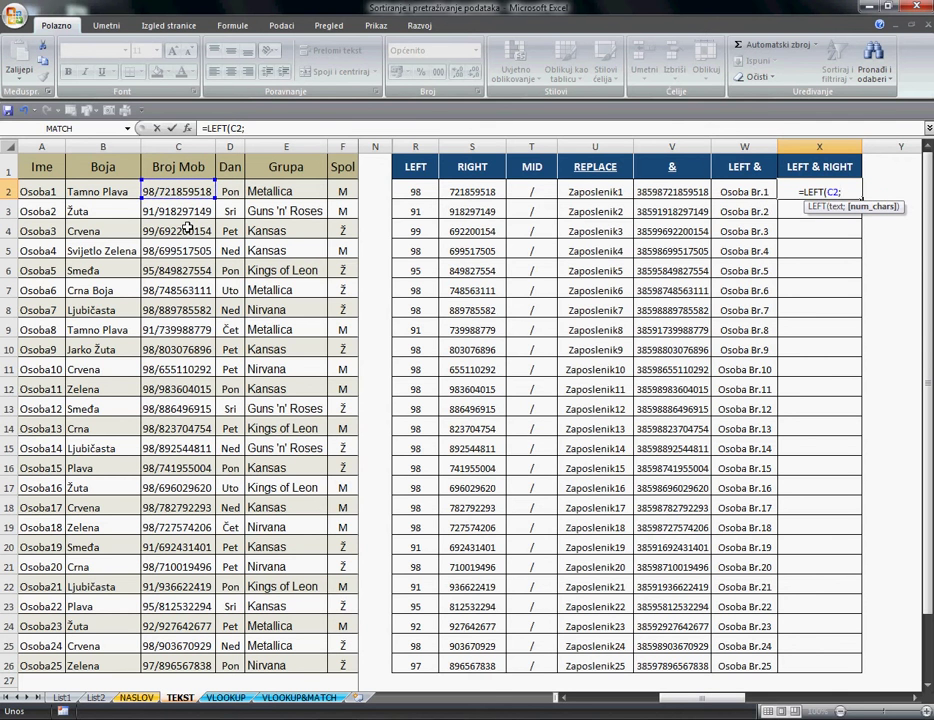
type("2")
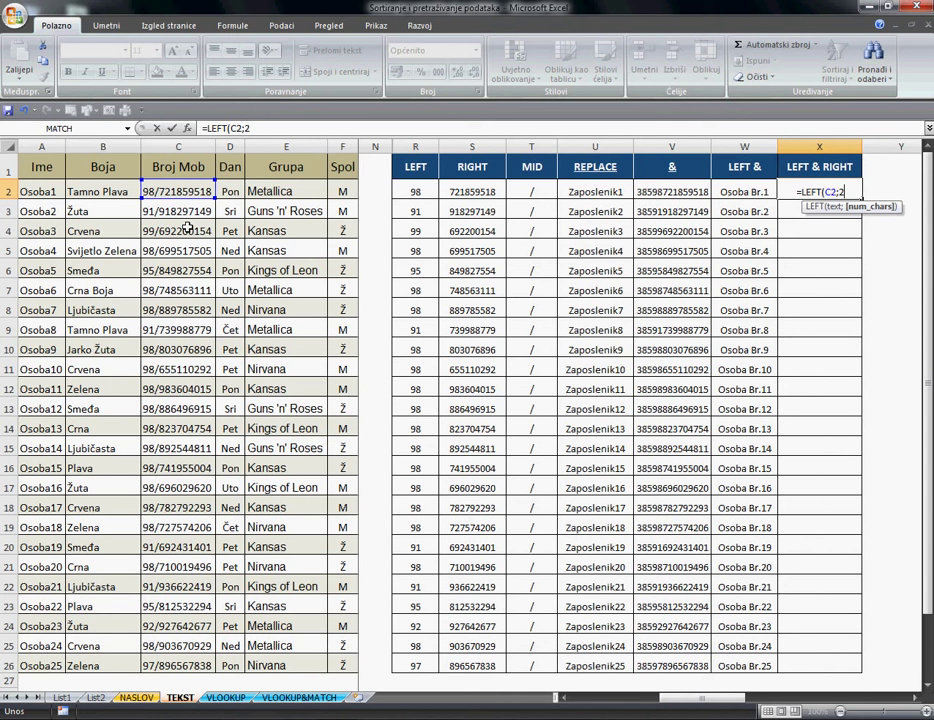
type(")")
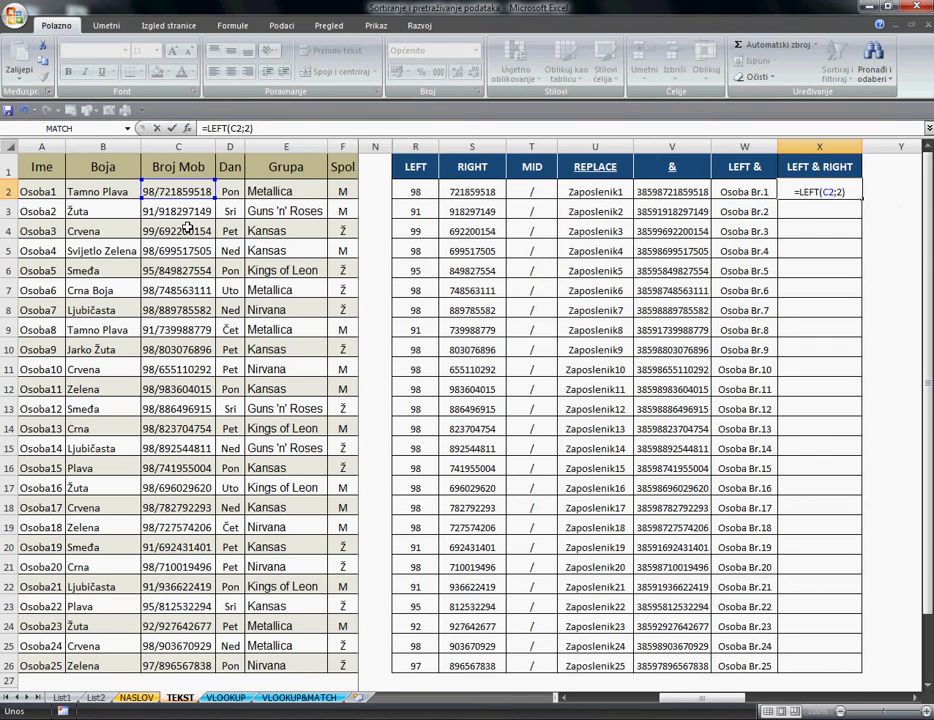
type("&")
type("rig")
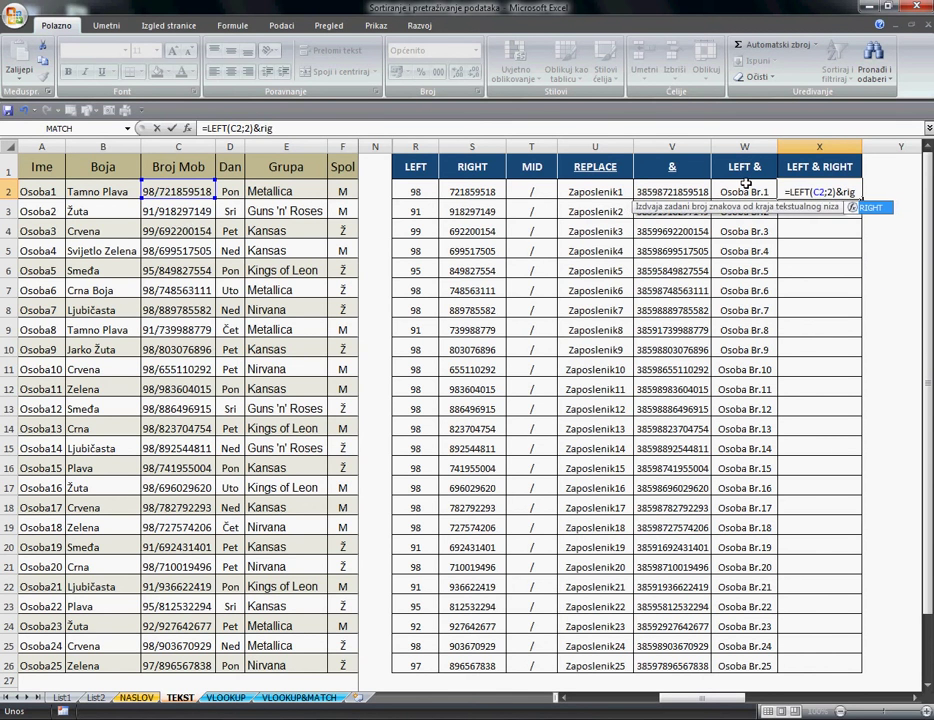
double_click(868, 207)
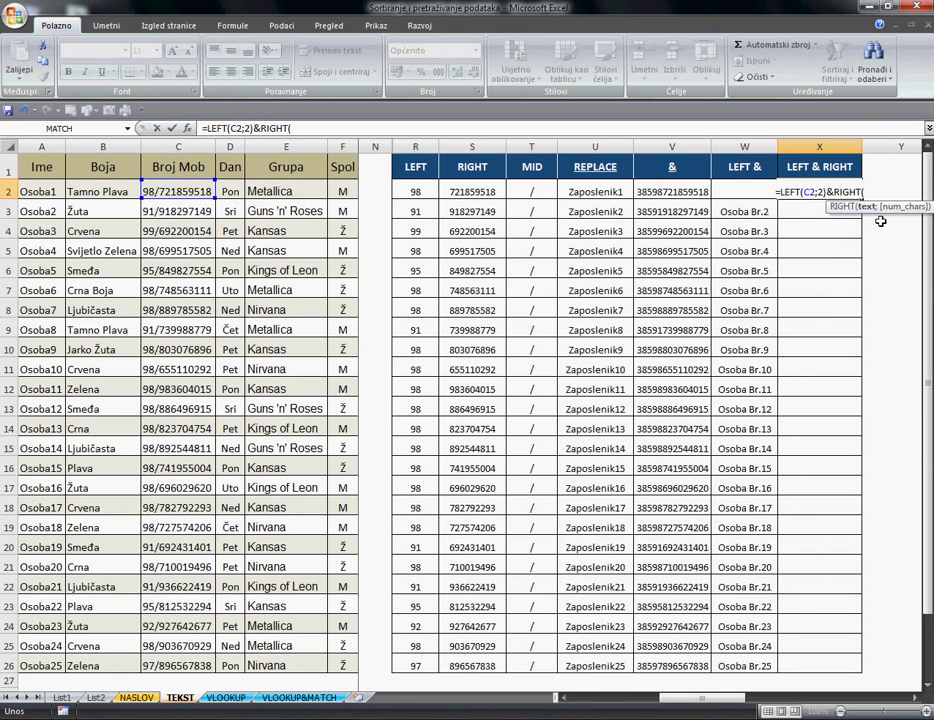
left_click(174, 199)
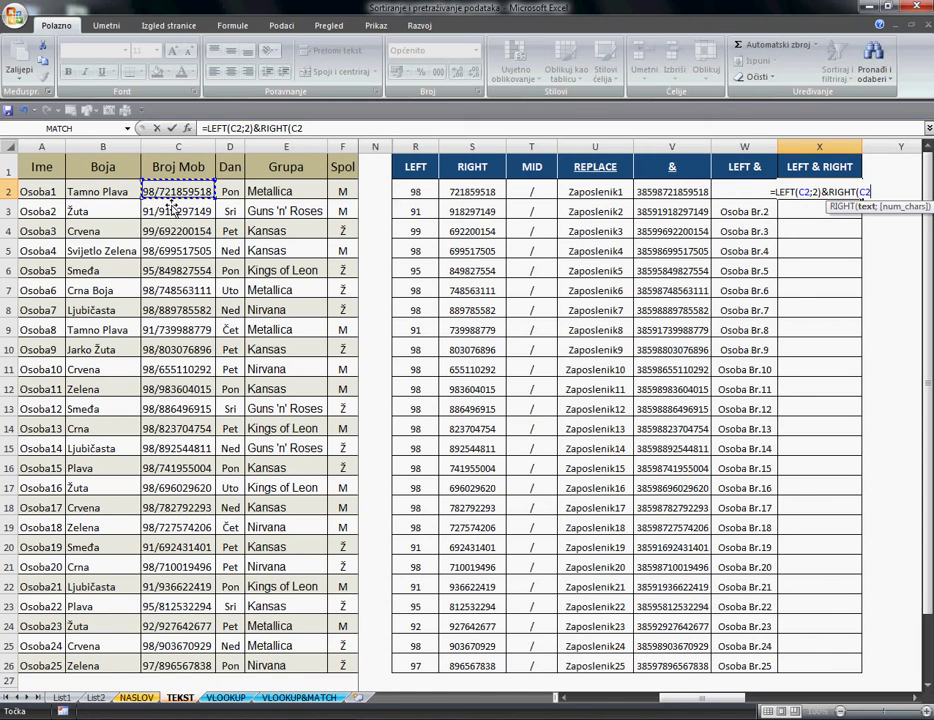
type(";")
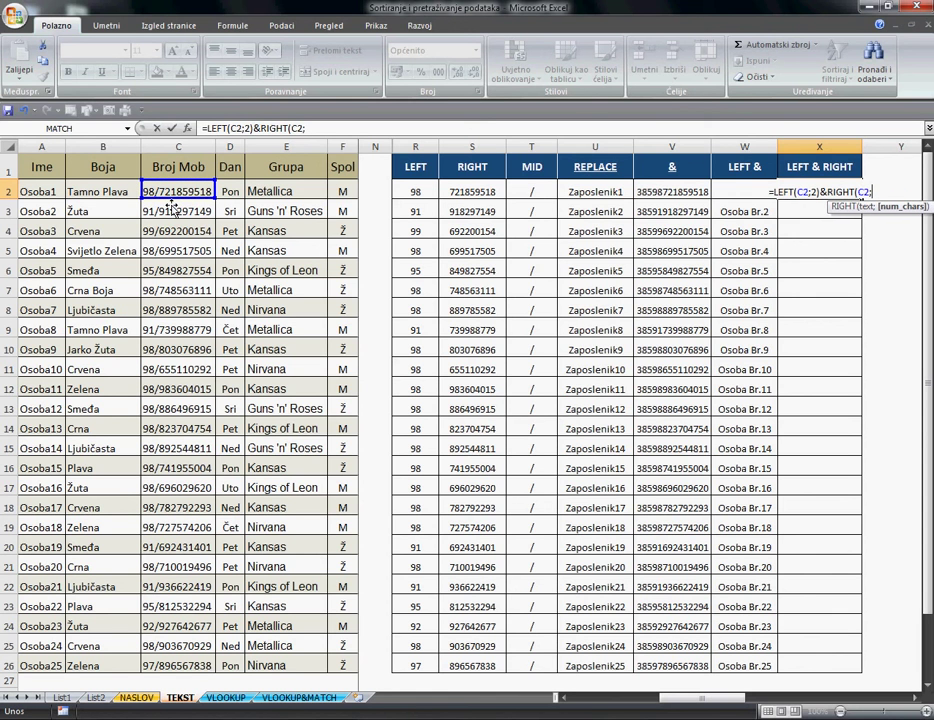
type("9")
key("Return")
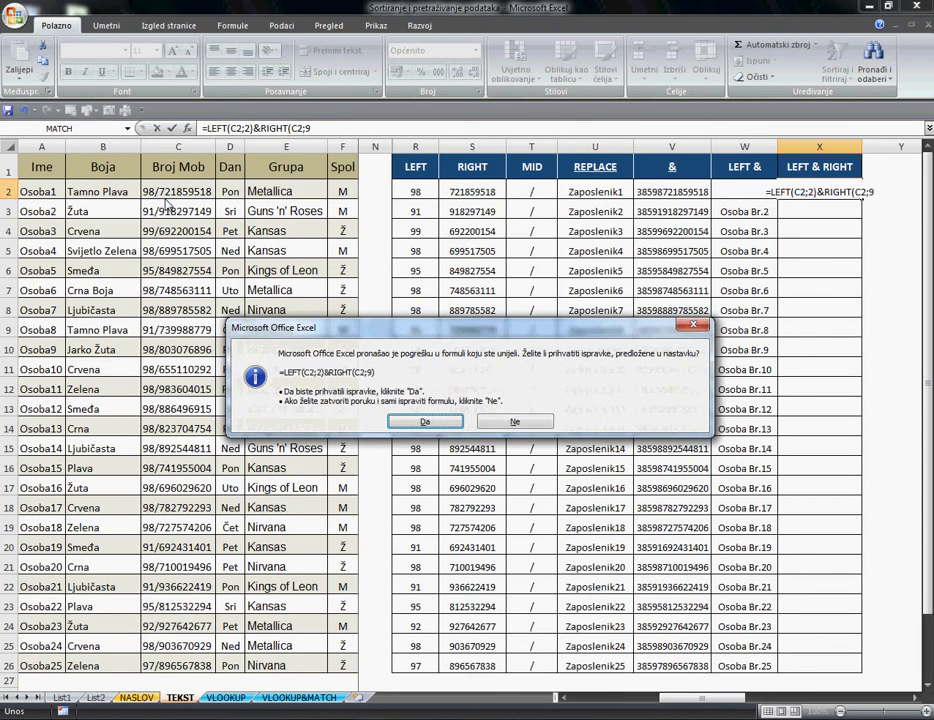
key("Return")
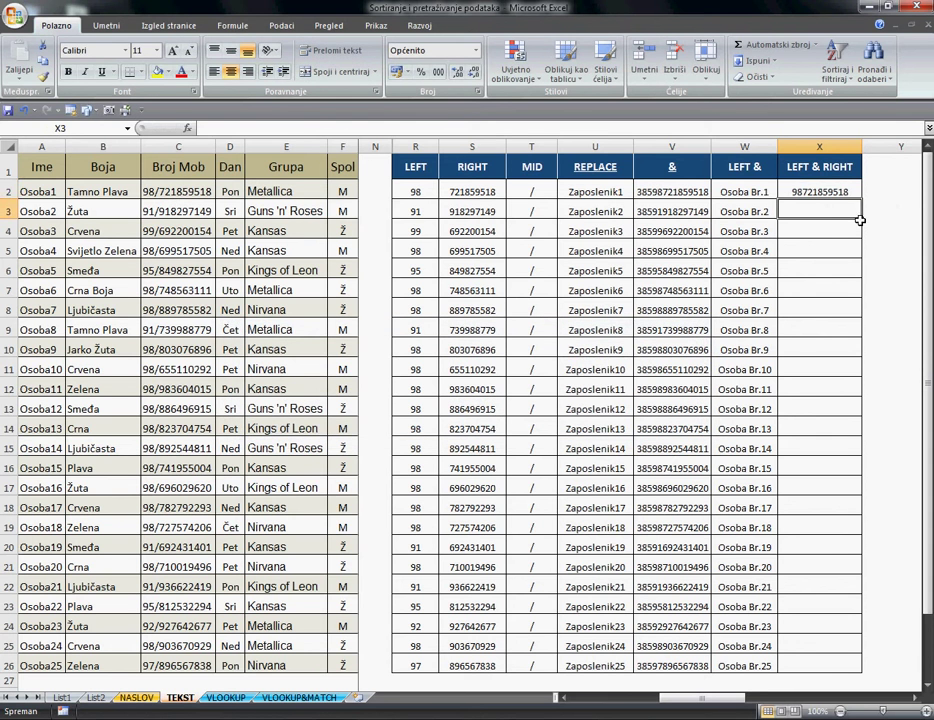
Step: Copy the X2 formula down through X26
left_click(849, 192)
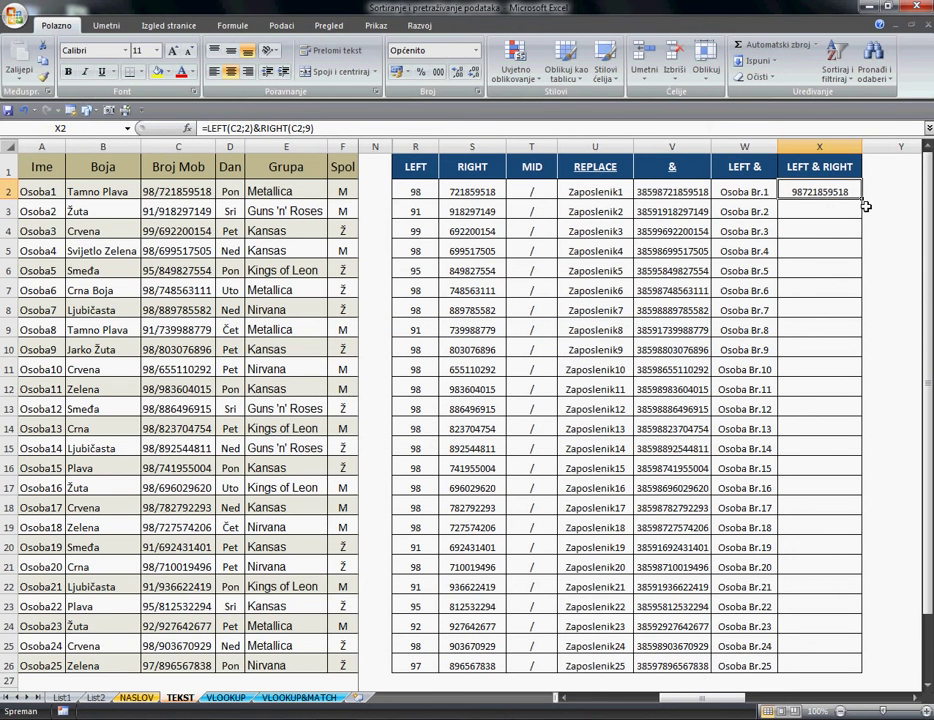
left_click_drag(867, 207, 860, 668)
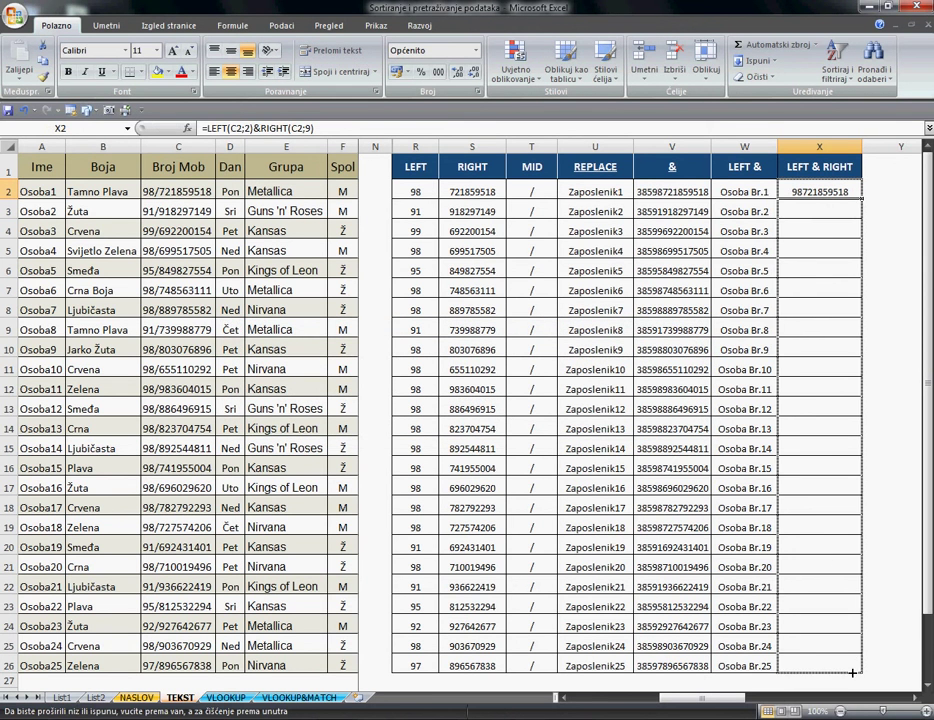
left_click(900, 251)
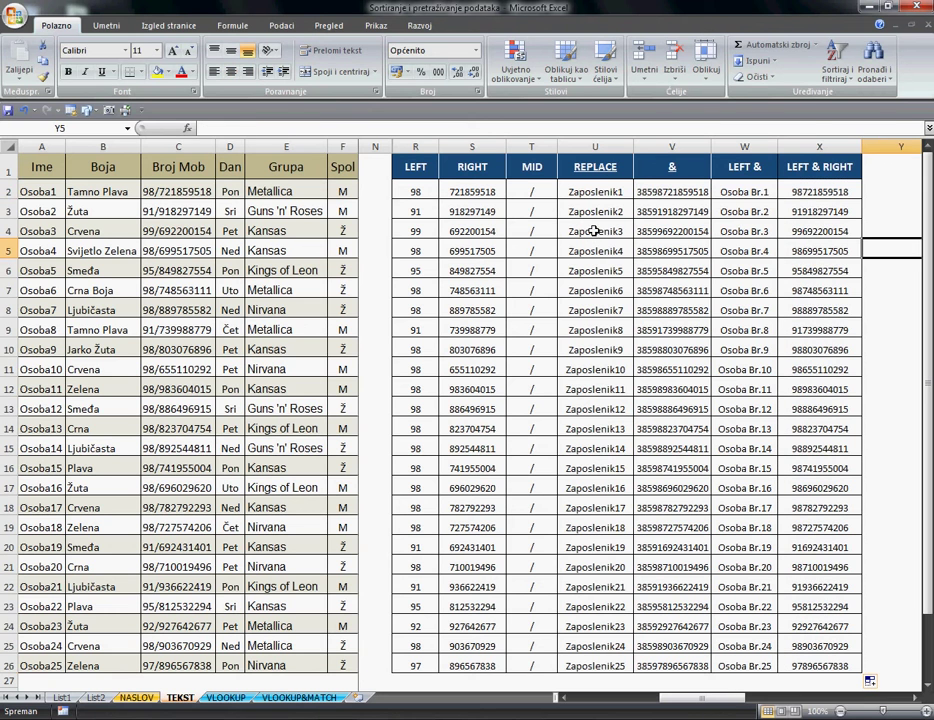
Step: Spot-check the copied LEFT & RIGHT formulas against C2, including X2 and row 12
left_click(184, 199)
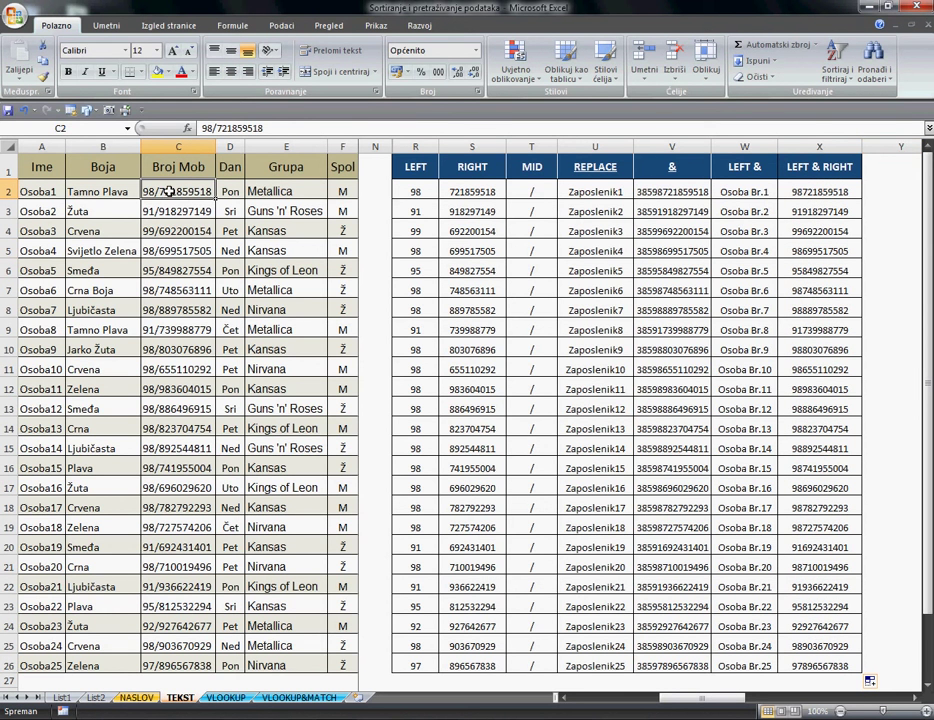
left_click(821, 195)
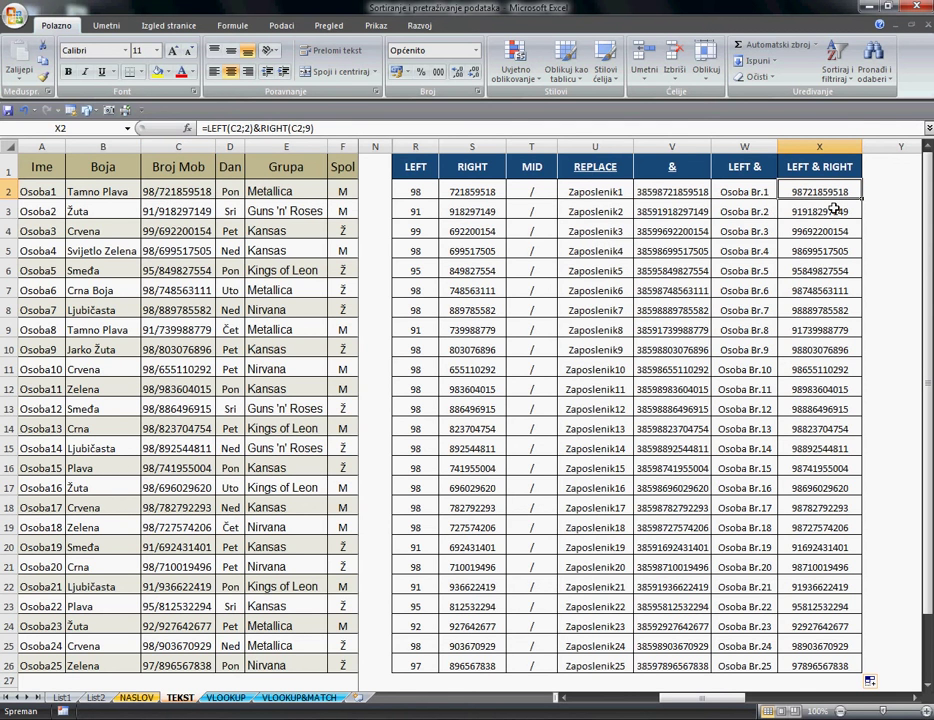
left_click(834, 369)
left_click(834, 390)
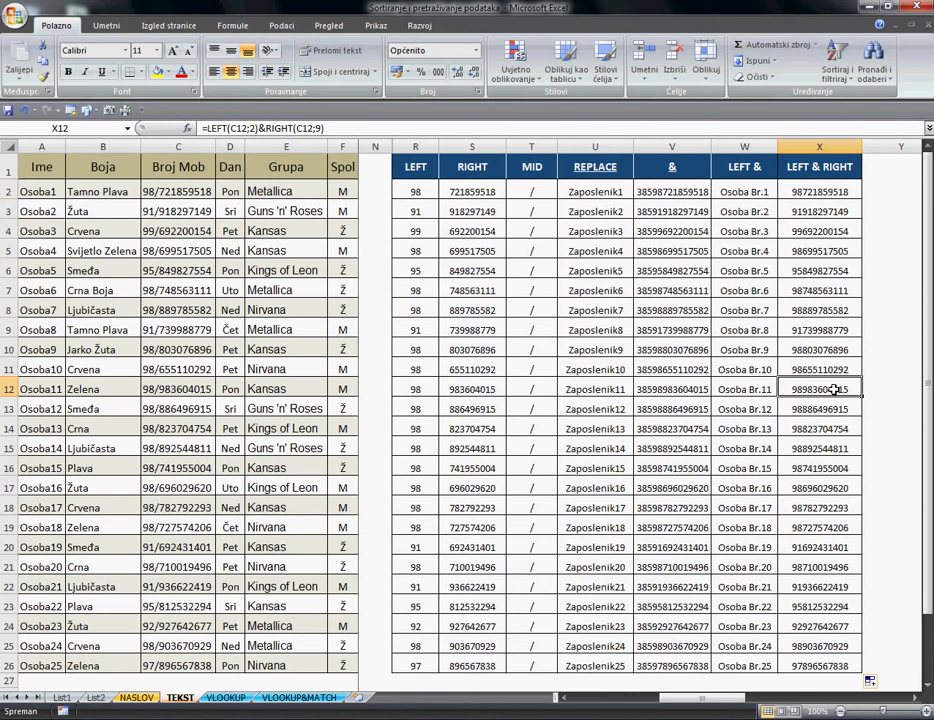
left_click(894, 251)
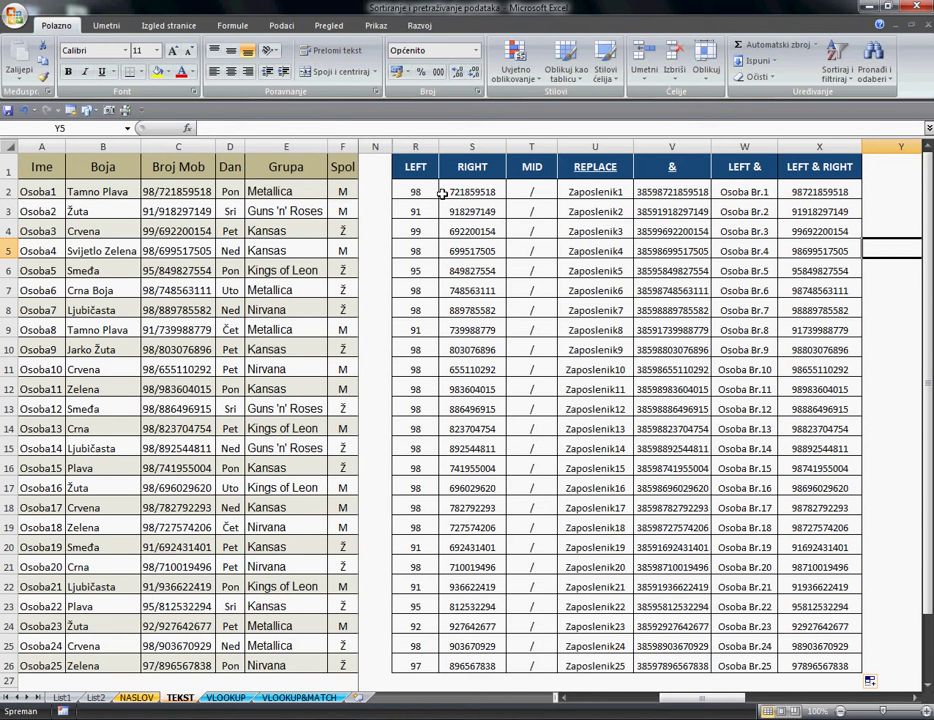
left_click(389, 171)
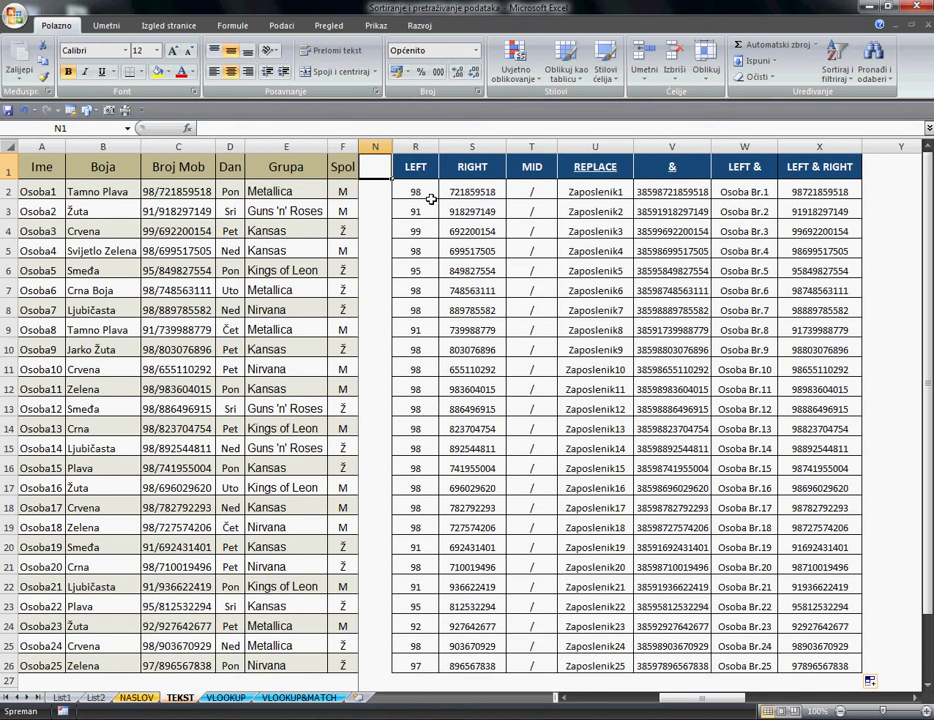
mouse_move(377, 167)
left_mouse_down()
mouse_move(405, 408)
mouse_move(630, 170)
left_mouse_up()
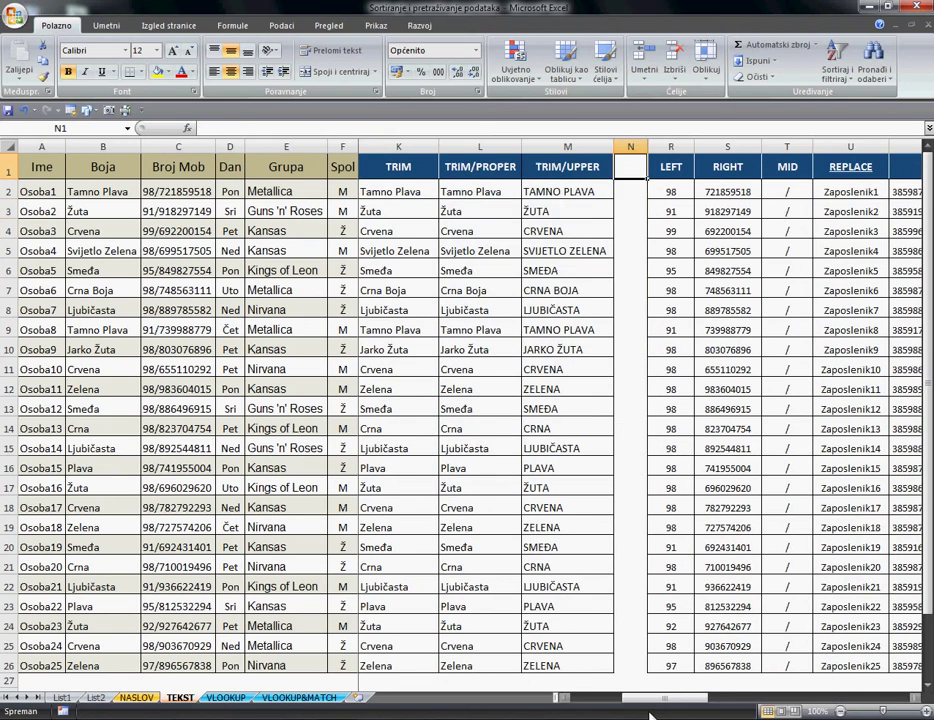
left_click_drag(658, 699, 698, 702)
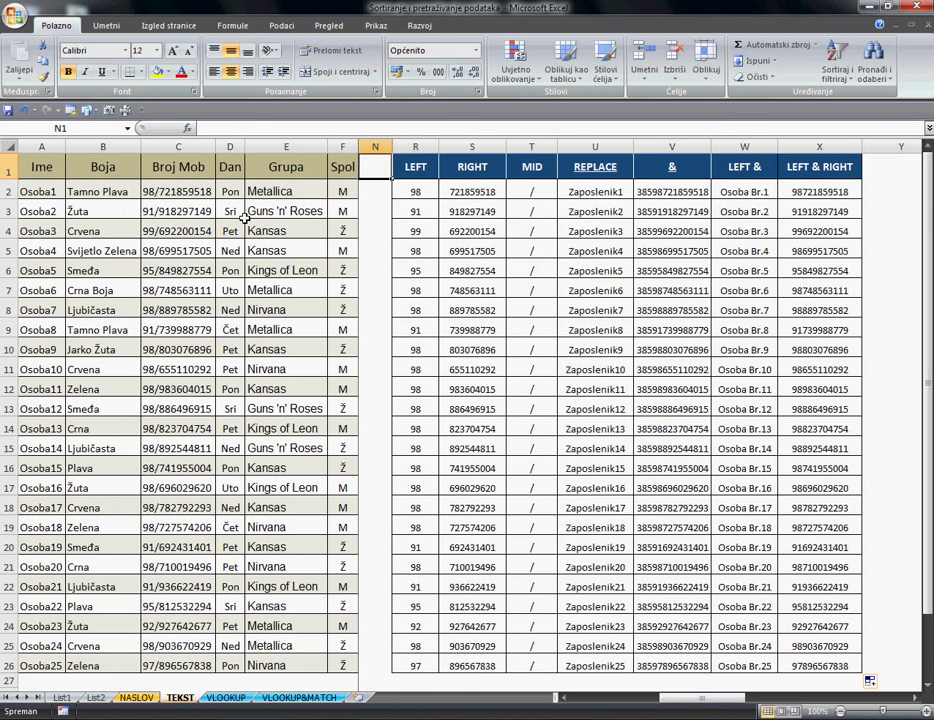
mouse_move(35, 192)
left_mouse_down()
mouse_move(343, 265)
mouse_move(341, 653)
left_mouse_up()
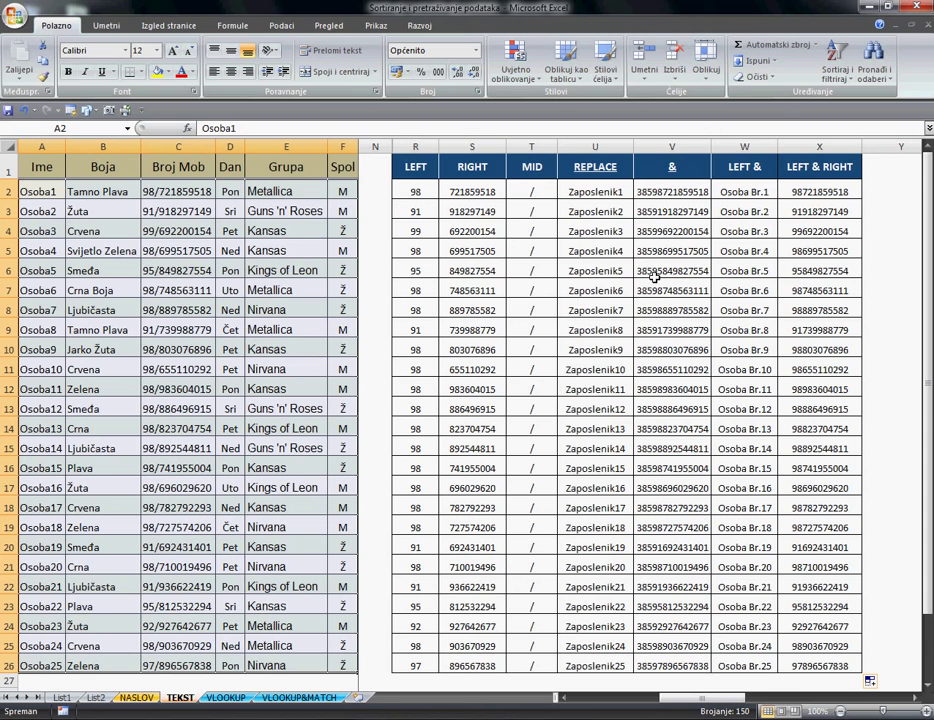
left_click(605, 166)
key("ctrl+shift+Down")
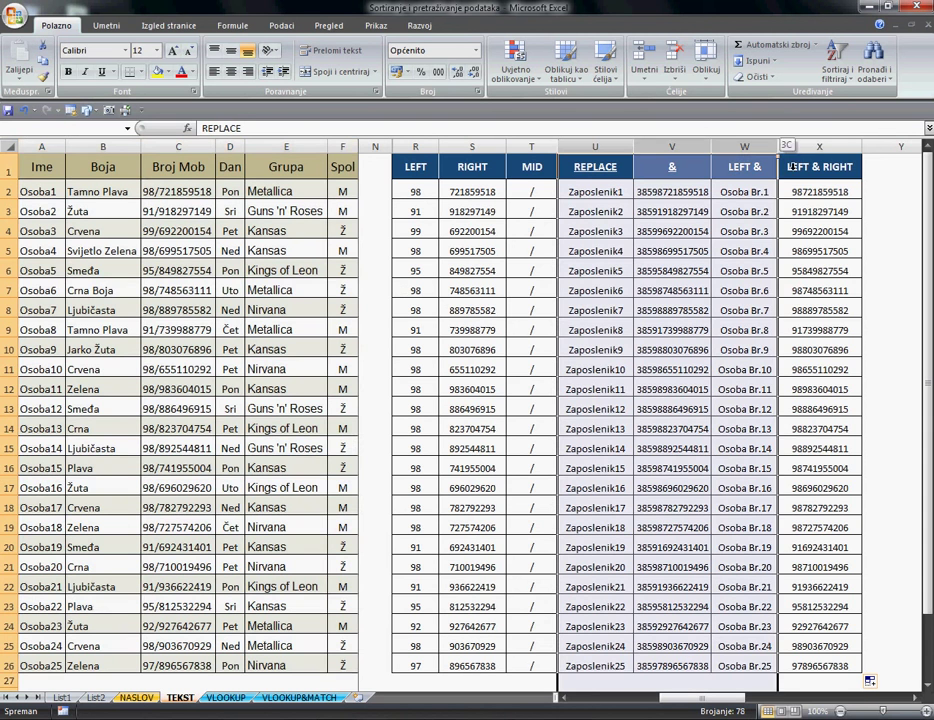
key("ctrl+shift+Right")
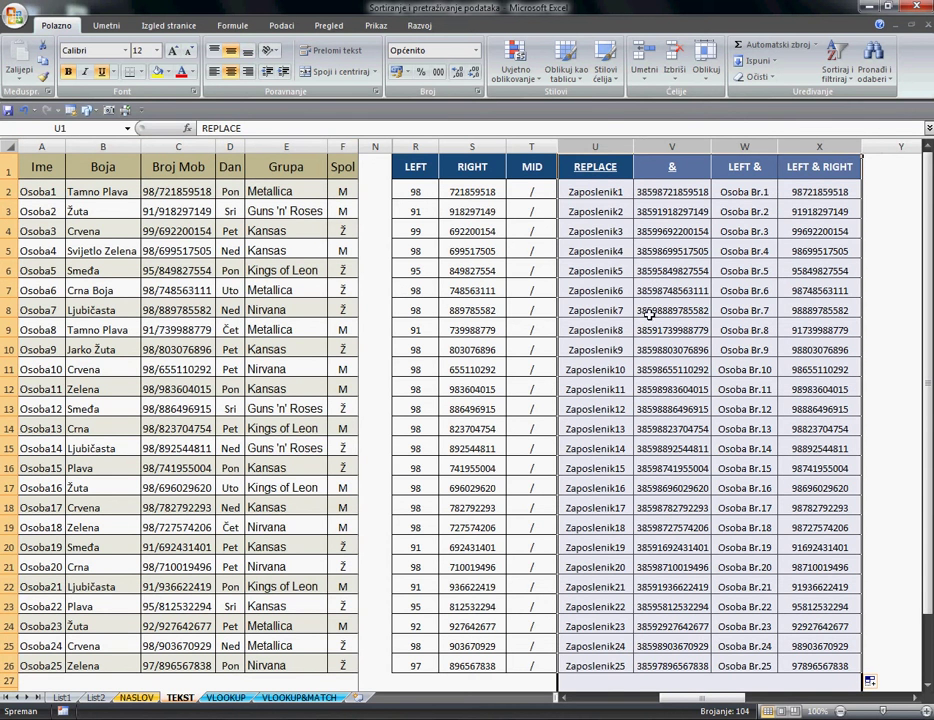
left_click(376, 178)
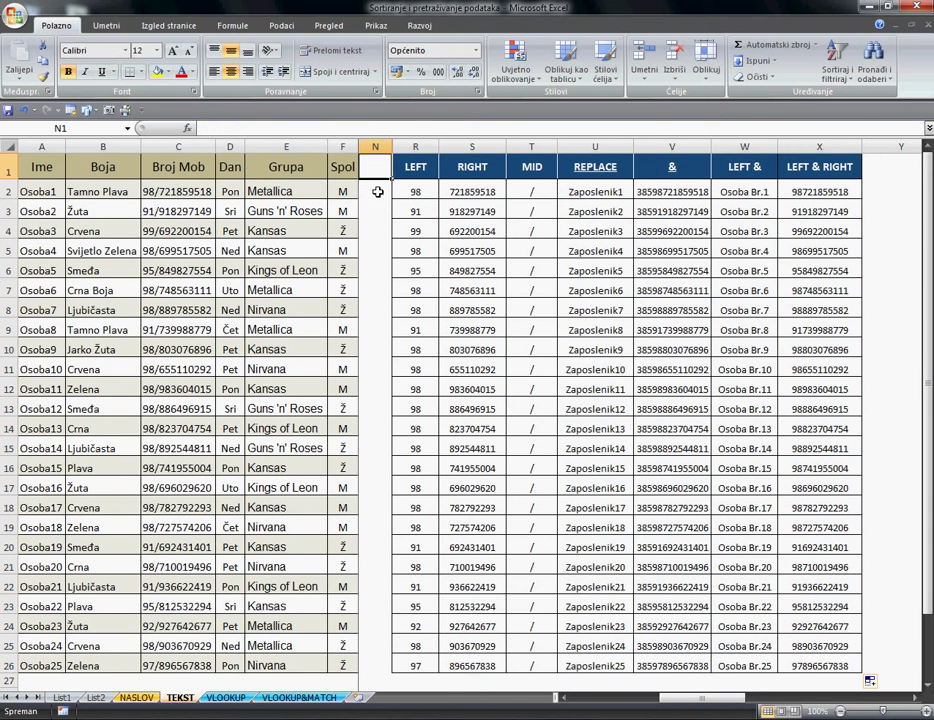
left_click(377, 193)
left_click(381, 212)
left_click(387, 232)
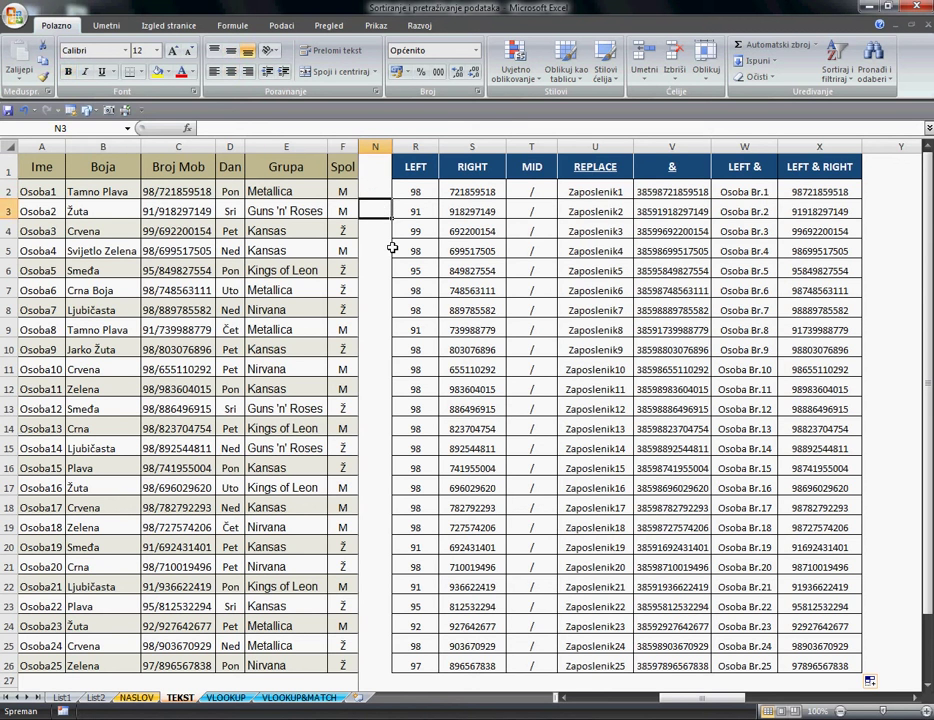
left_click(379, 174)
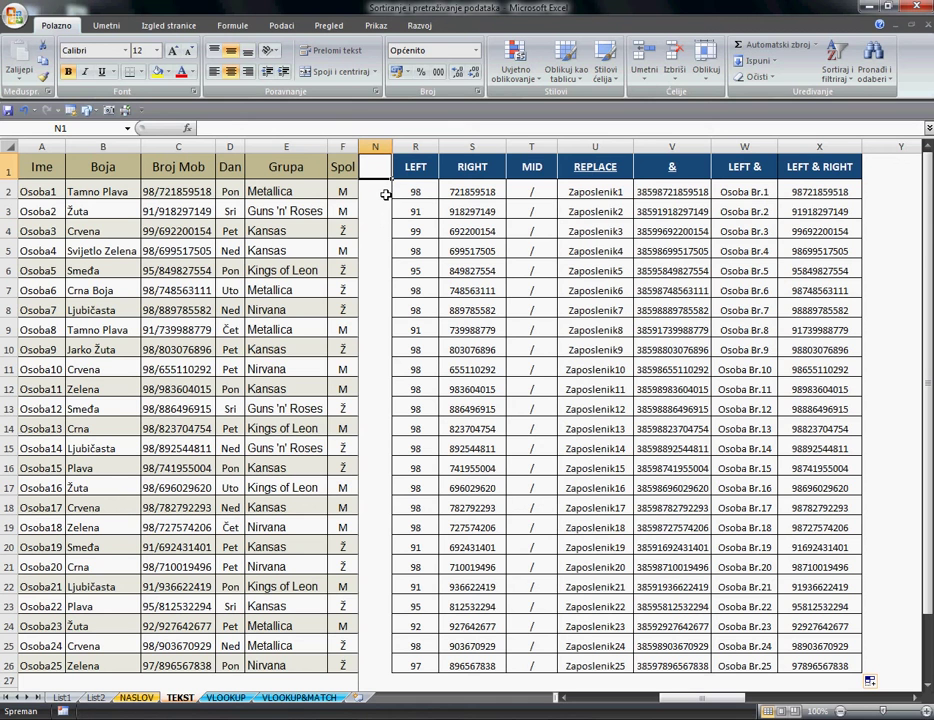
left_click(386, 194)
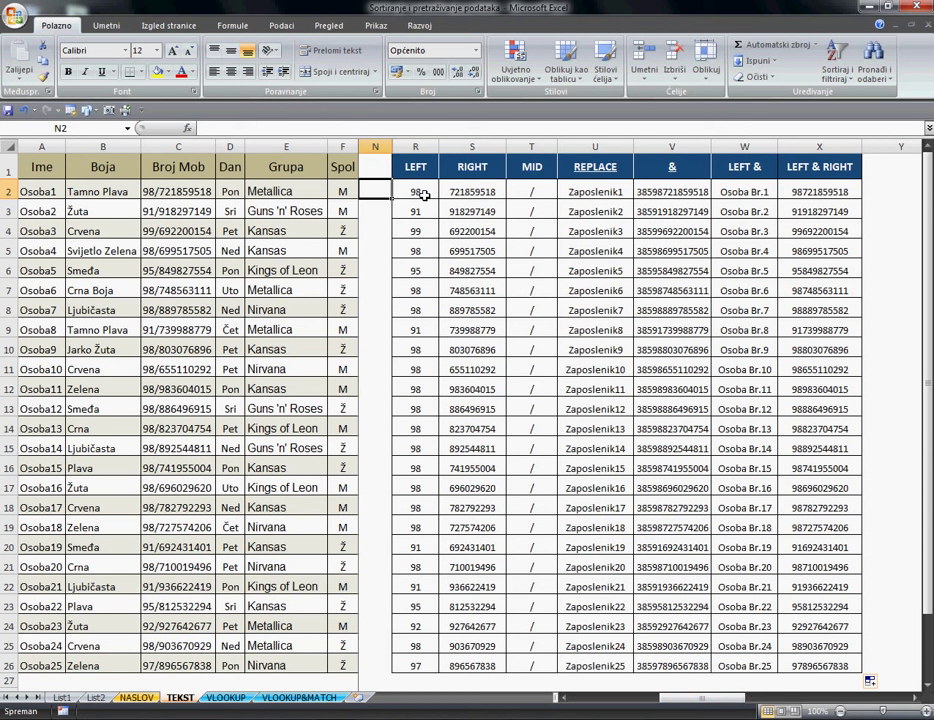
left_click_drag(415, 191, 840, 195)
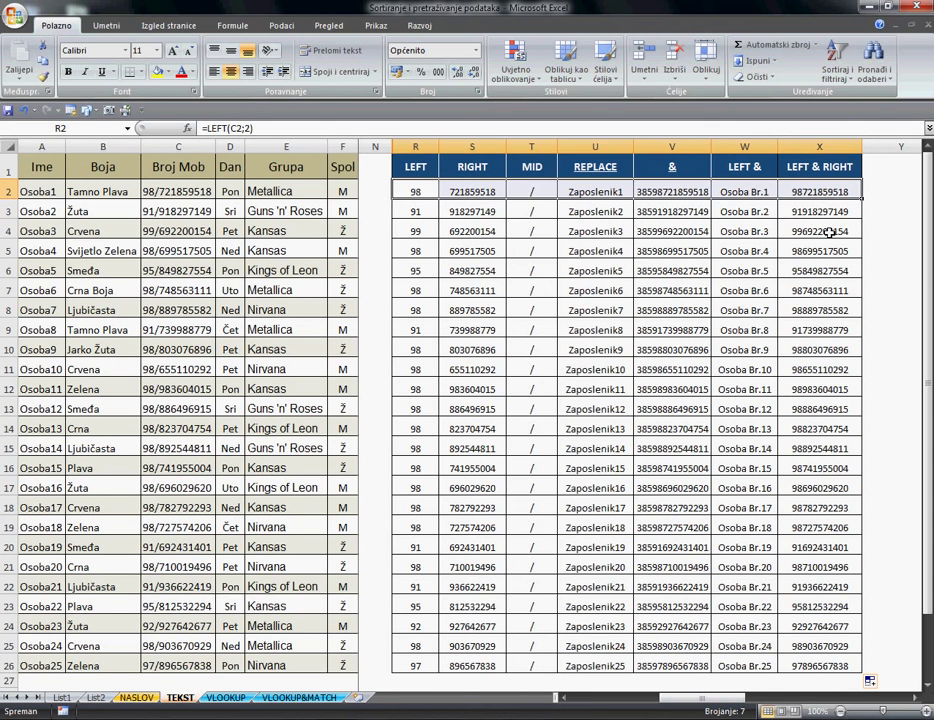
left_click(892, 208)
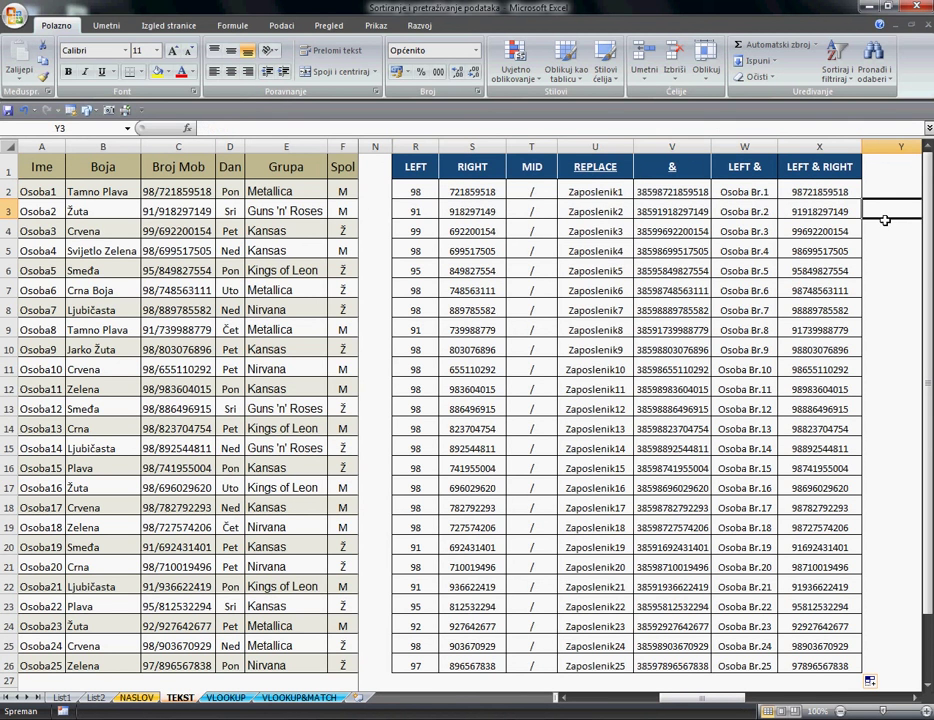
left_click(377, 172)
left_click(375, 193)
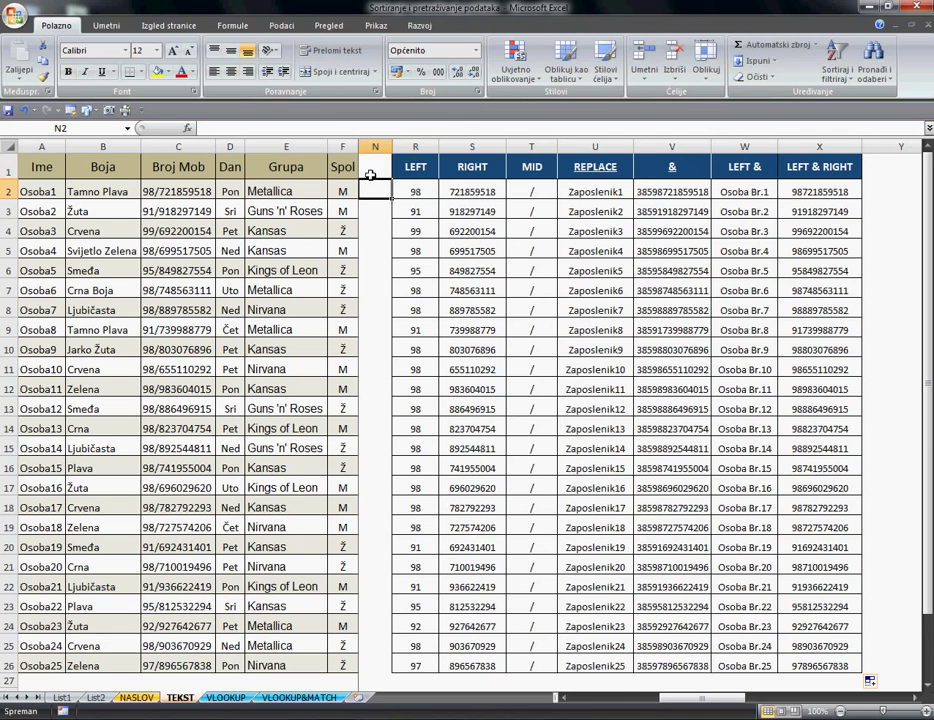
left_click(376, 174)
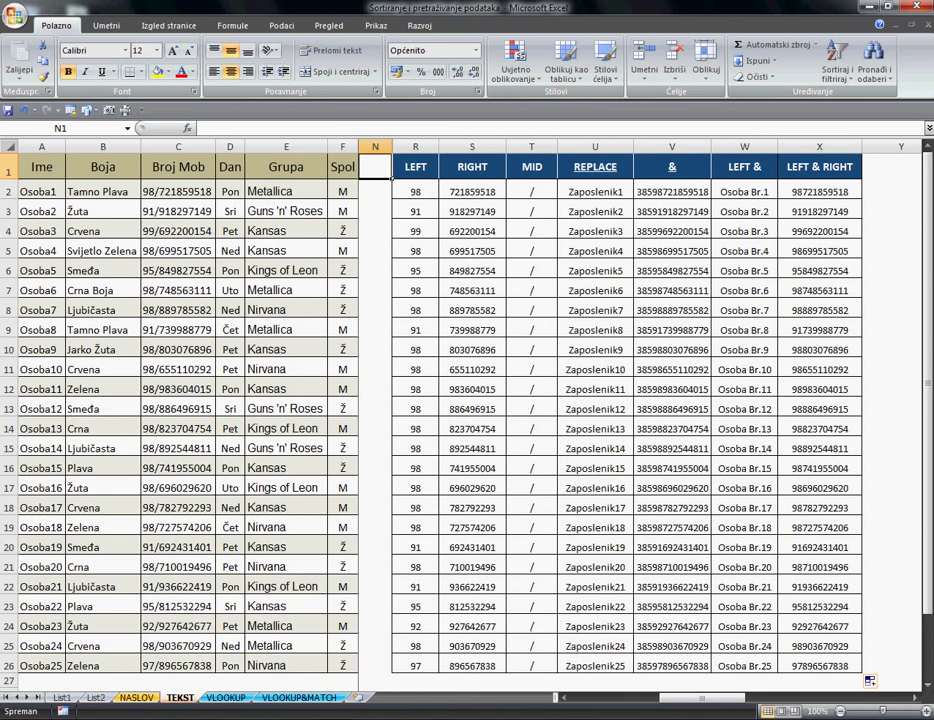